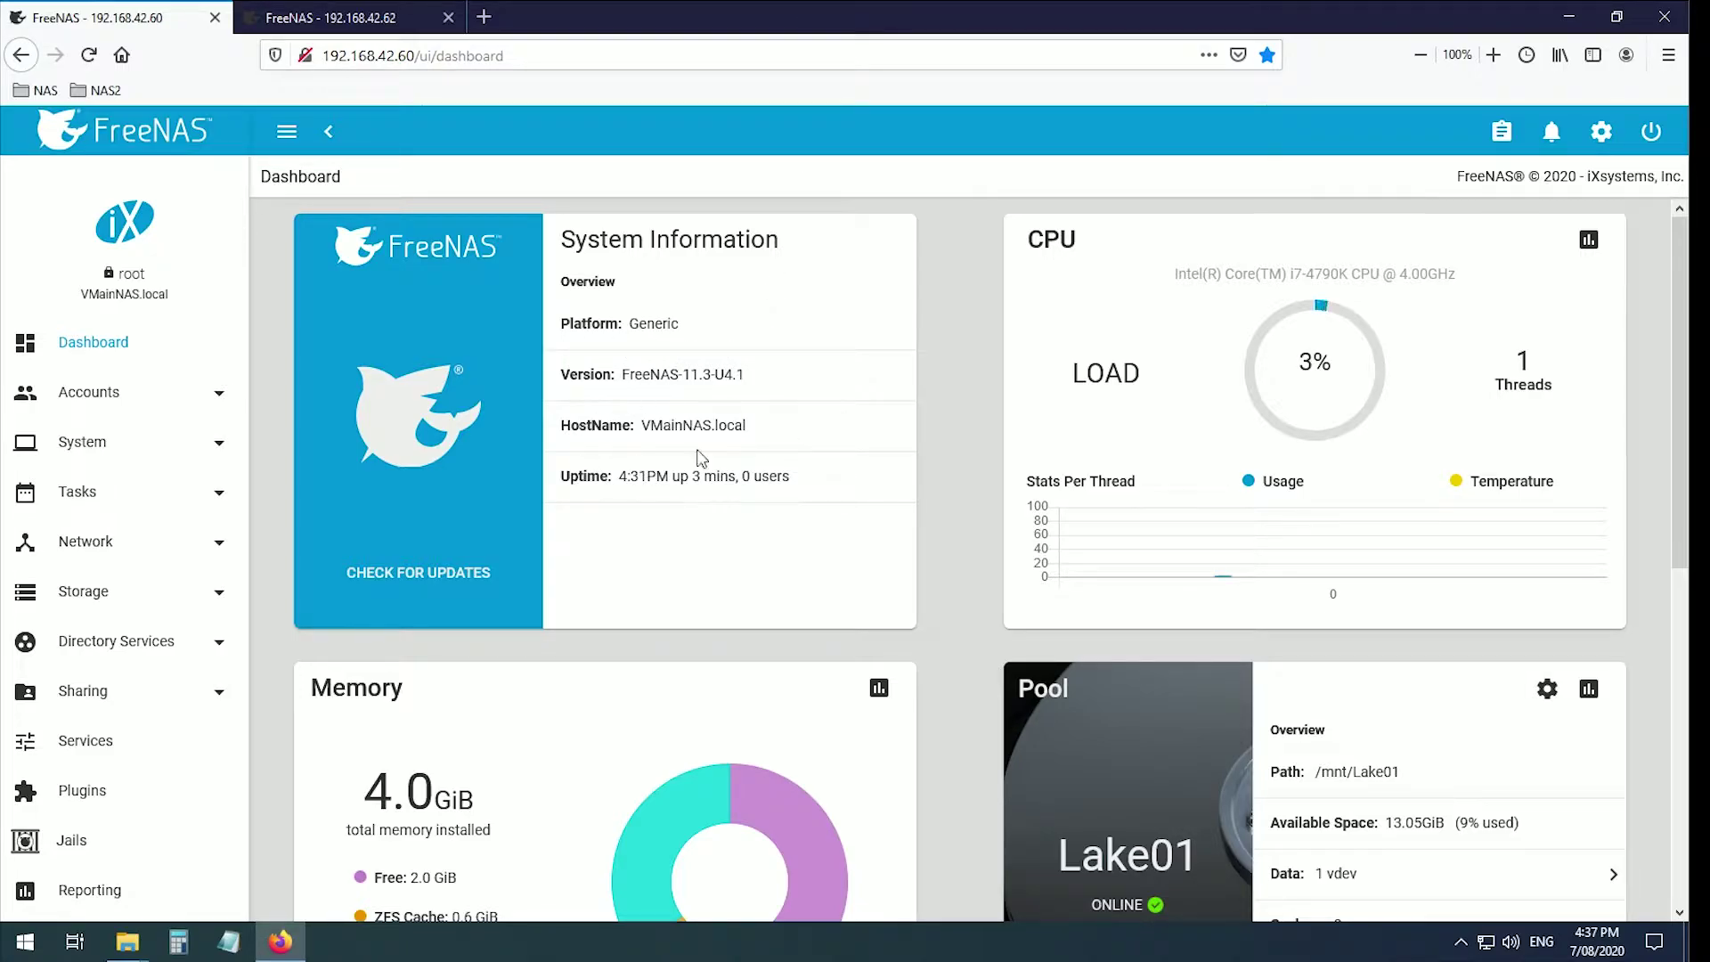
Switch to the 192.168.42.62 tab to show the VBackupNAS dashboard.
{"action": "left_click", "coordinate": [347, 18]}
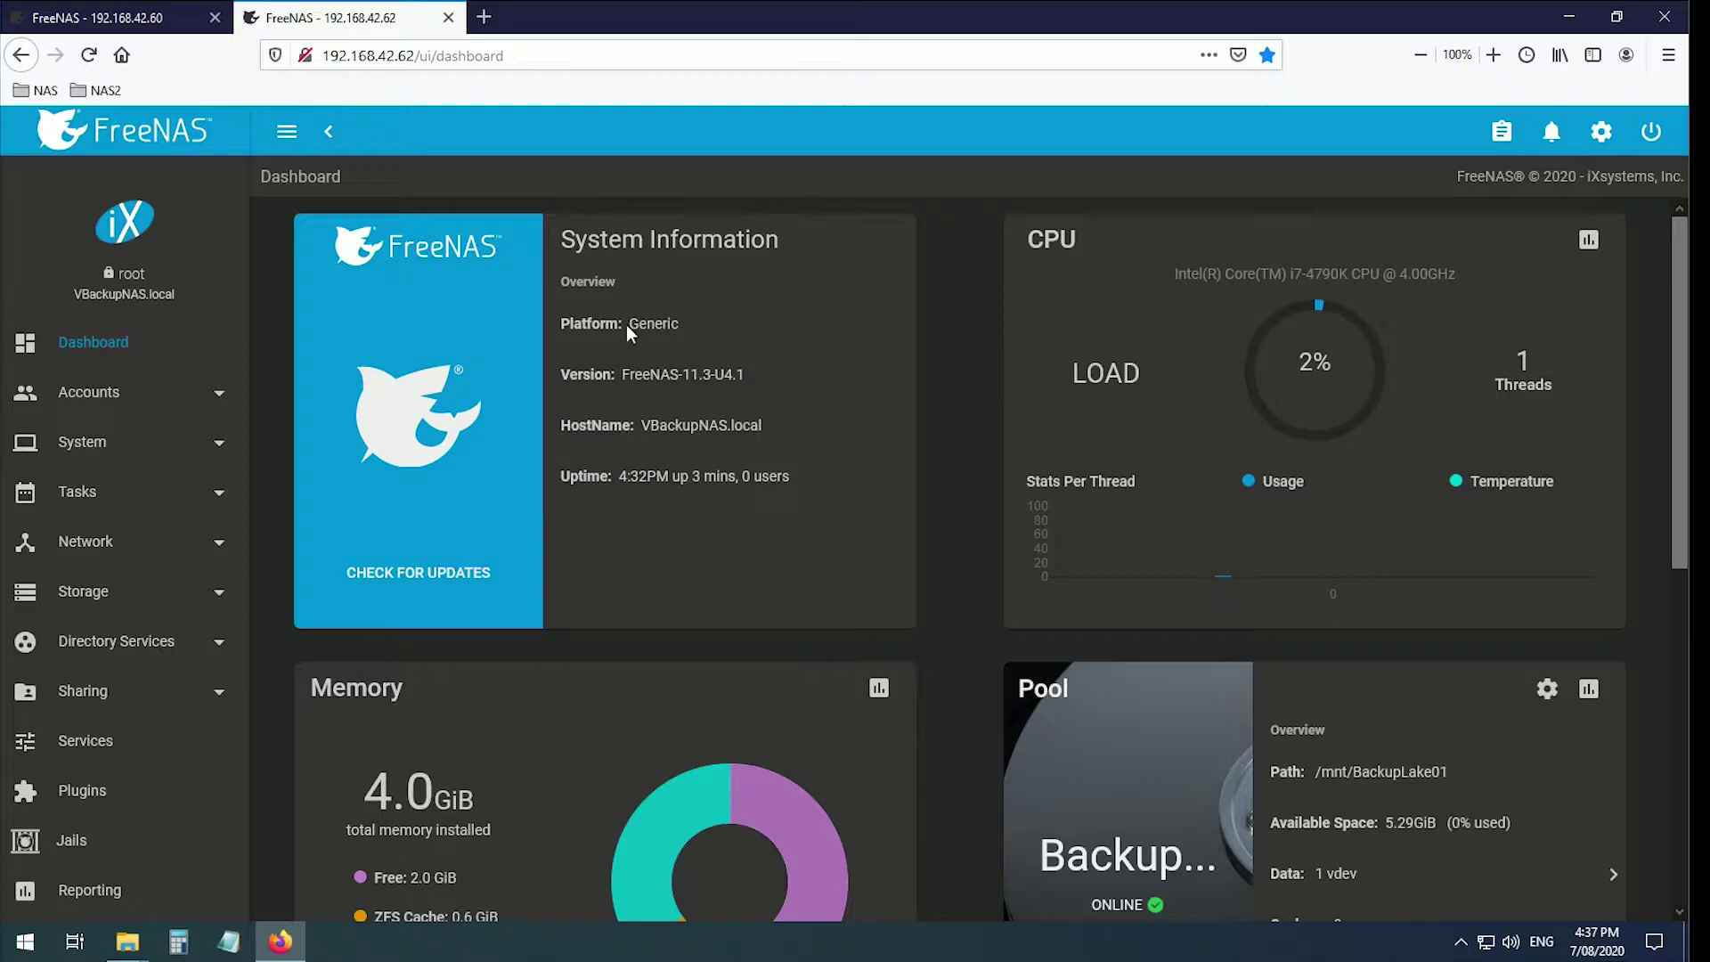
Compare the main NAS and backup NAS dashboards side by side across their tabs.
{"action": "left_click", "coordinate": [64, 12]}
{"action": "left_click", "coordinate": [362, 27]}
{"action": "left_click", "coordinate": [151, 16]}
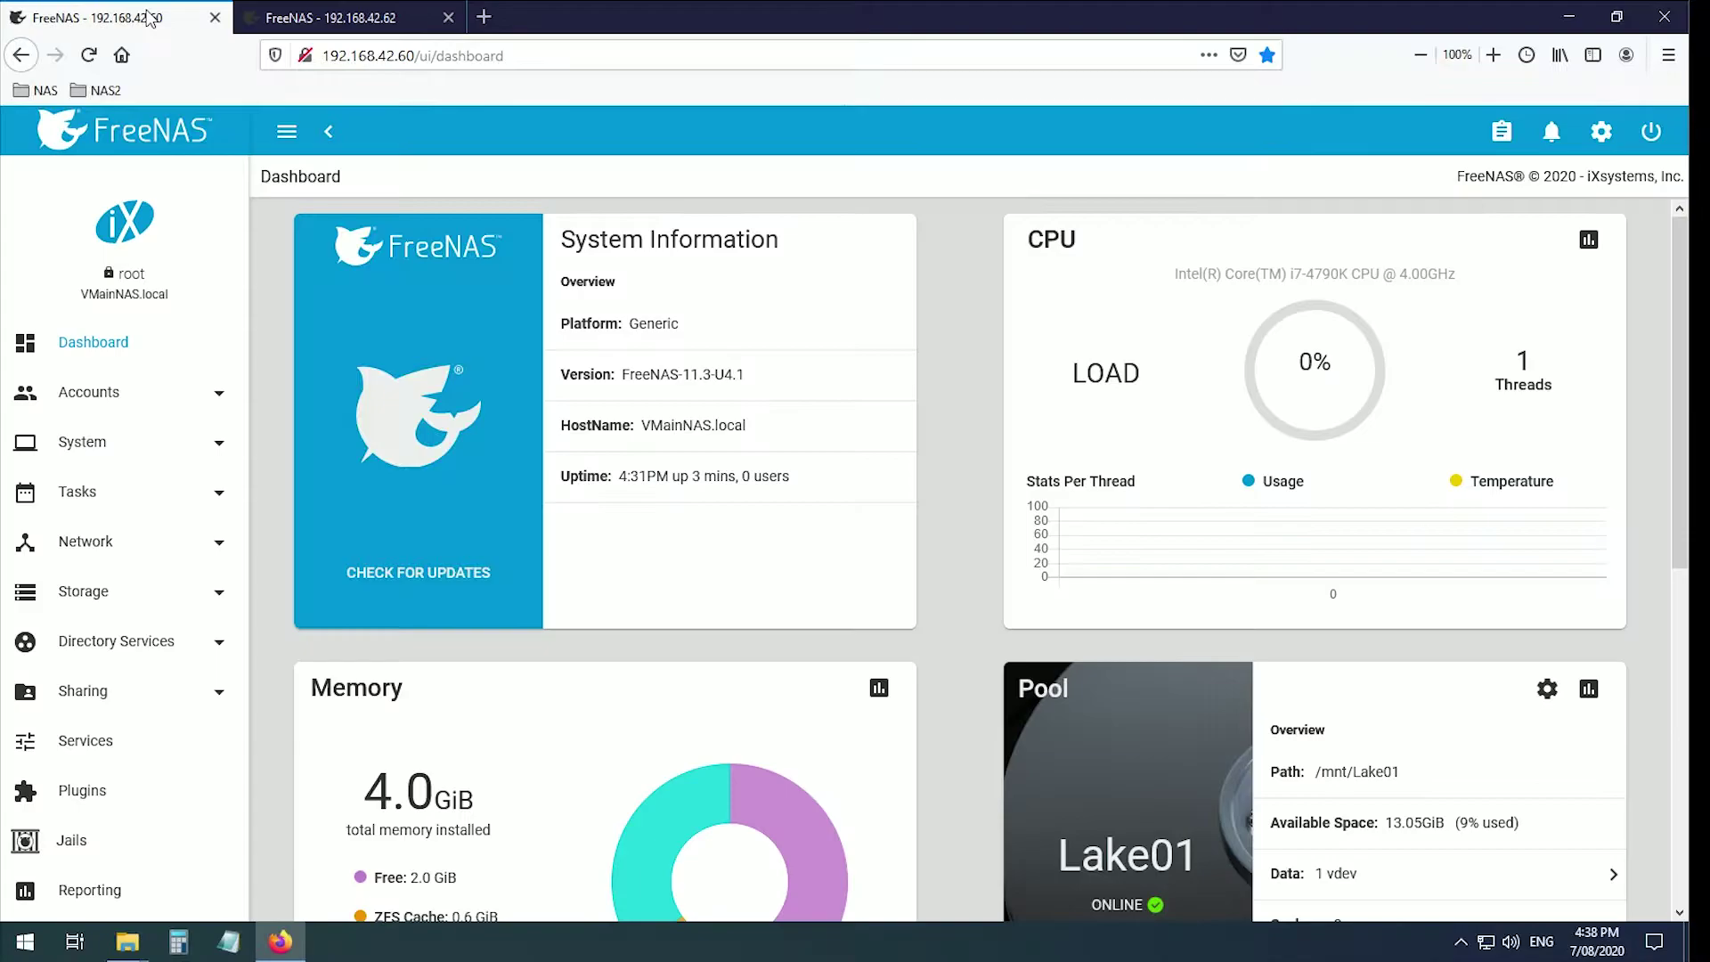
{"action": "left_click", "coordinate": [341, 22]}
{"action": "left_click", "coordinate": [165, 20]}
{"action": "left_click", "coordinate": [355, 20]}
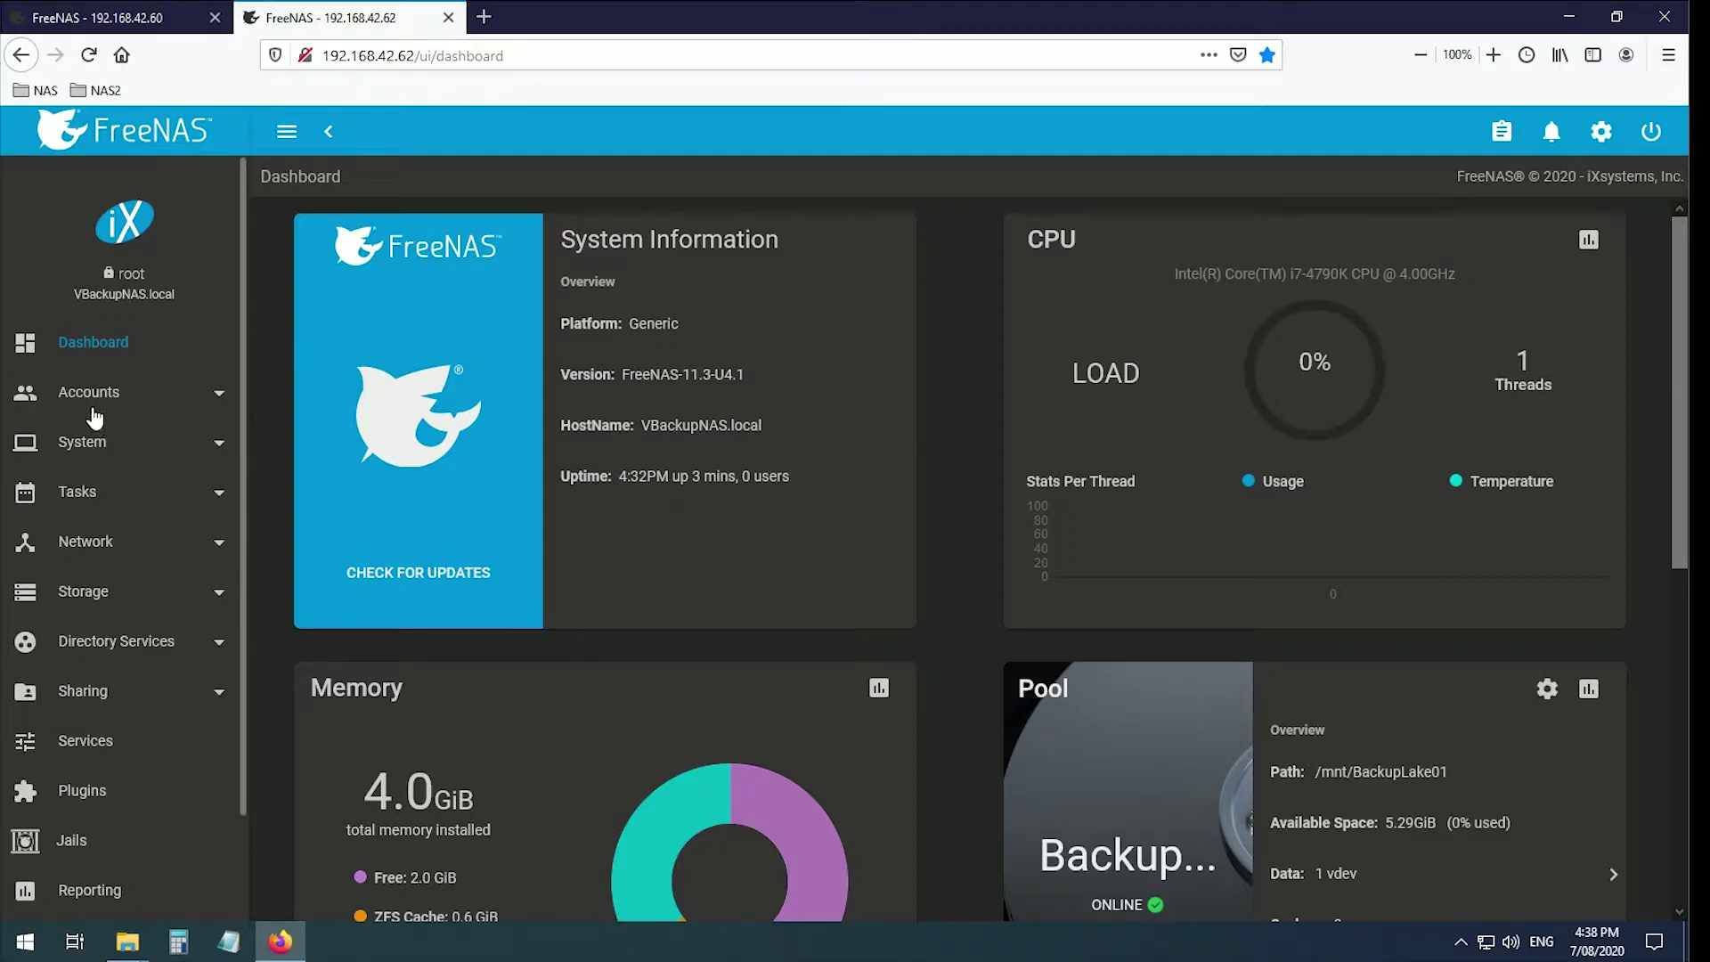
Inspect BackupLake01 on the backup NAS's Storage > Pools page, then return to the 192.168.42.60 tab.
{"action": "left_click", "coordinate": [79, 595]}
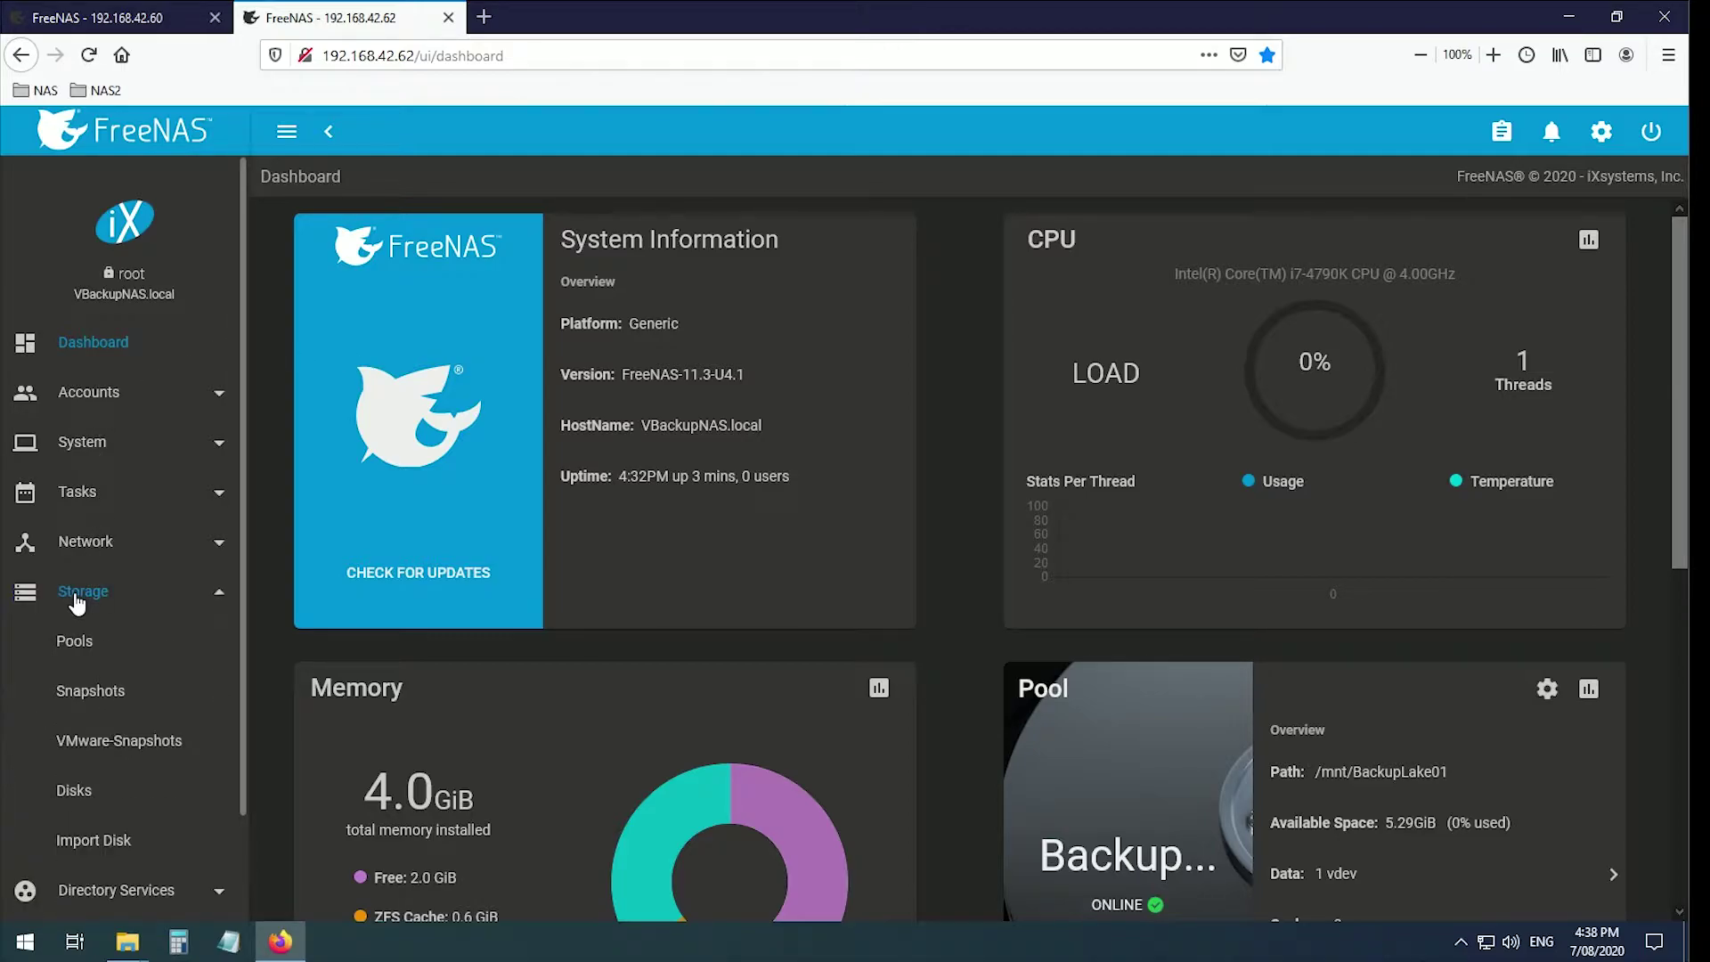
{"action": "left_click", "coordinate": [66, 654]}
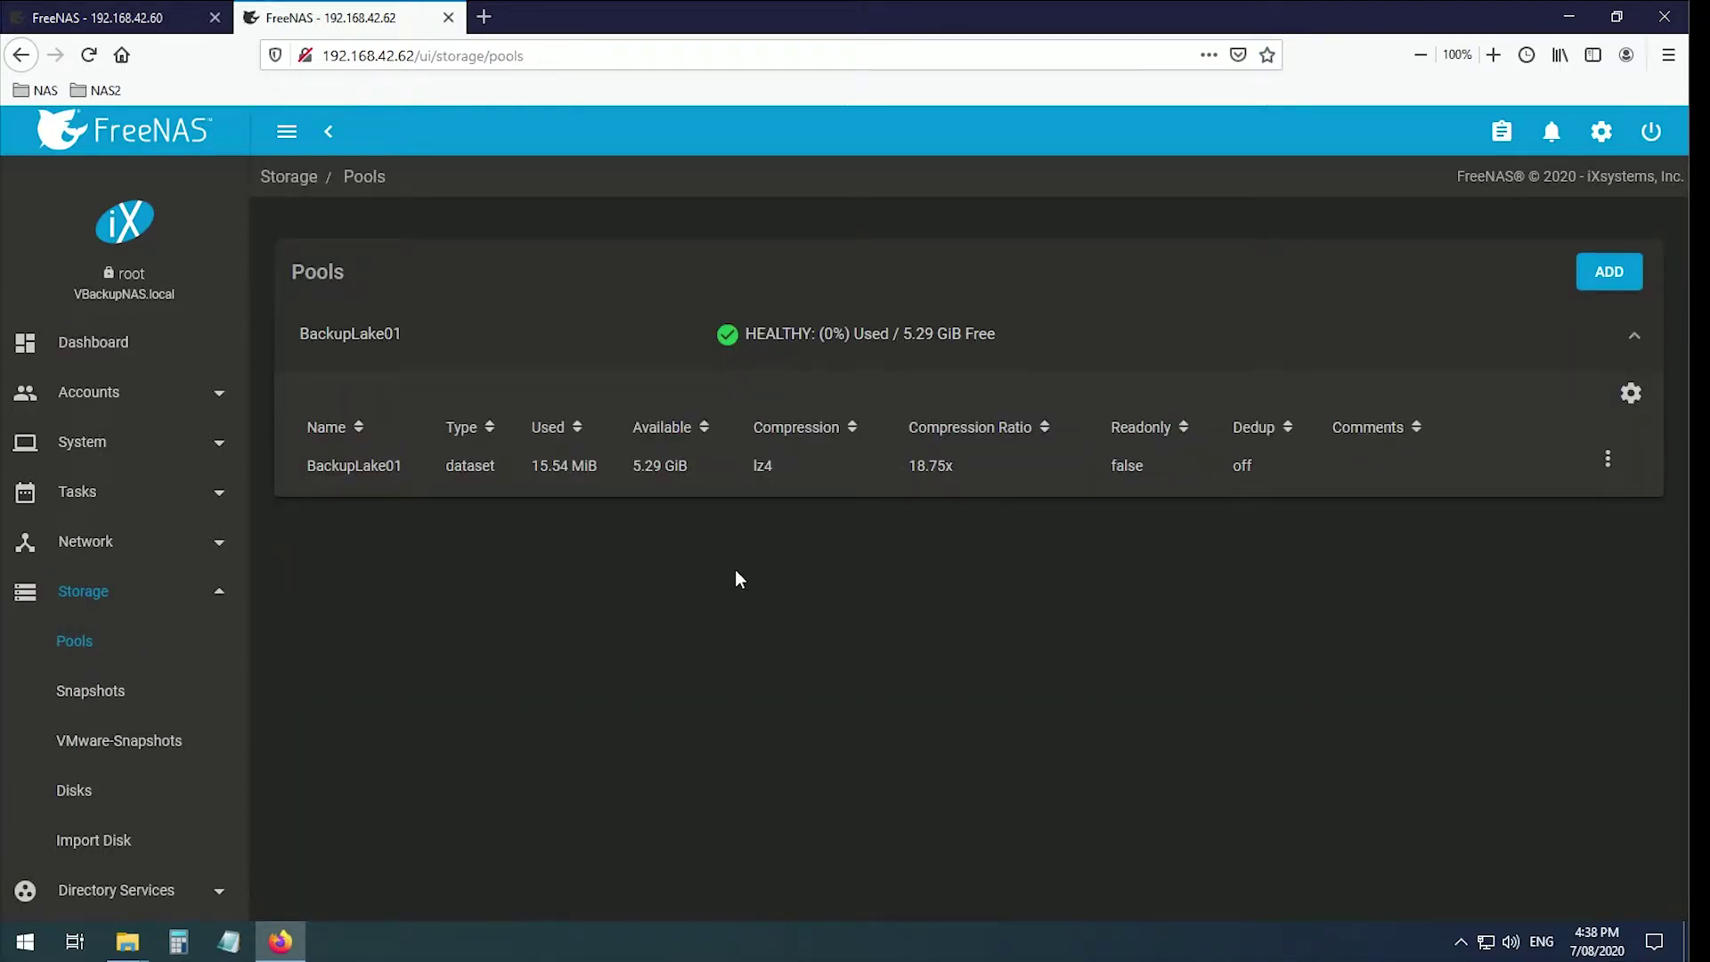
{"action": "left_click", "coordinate": [392, 472]}
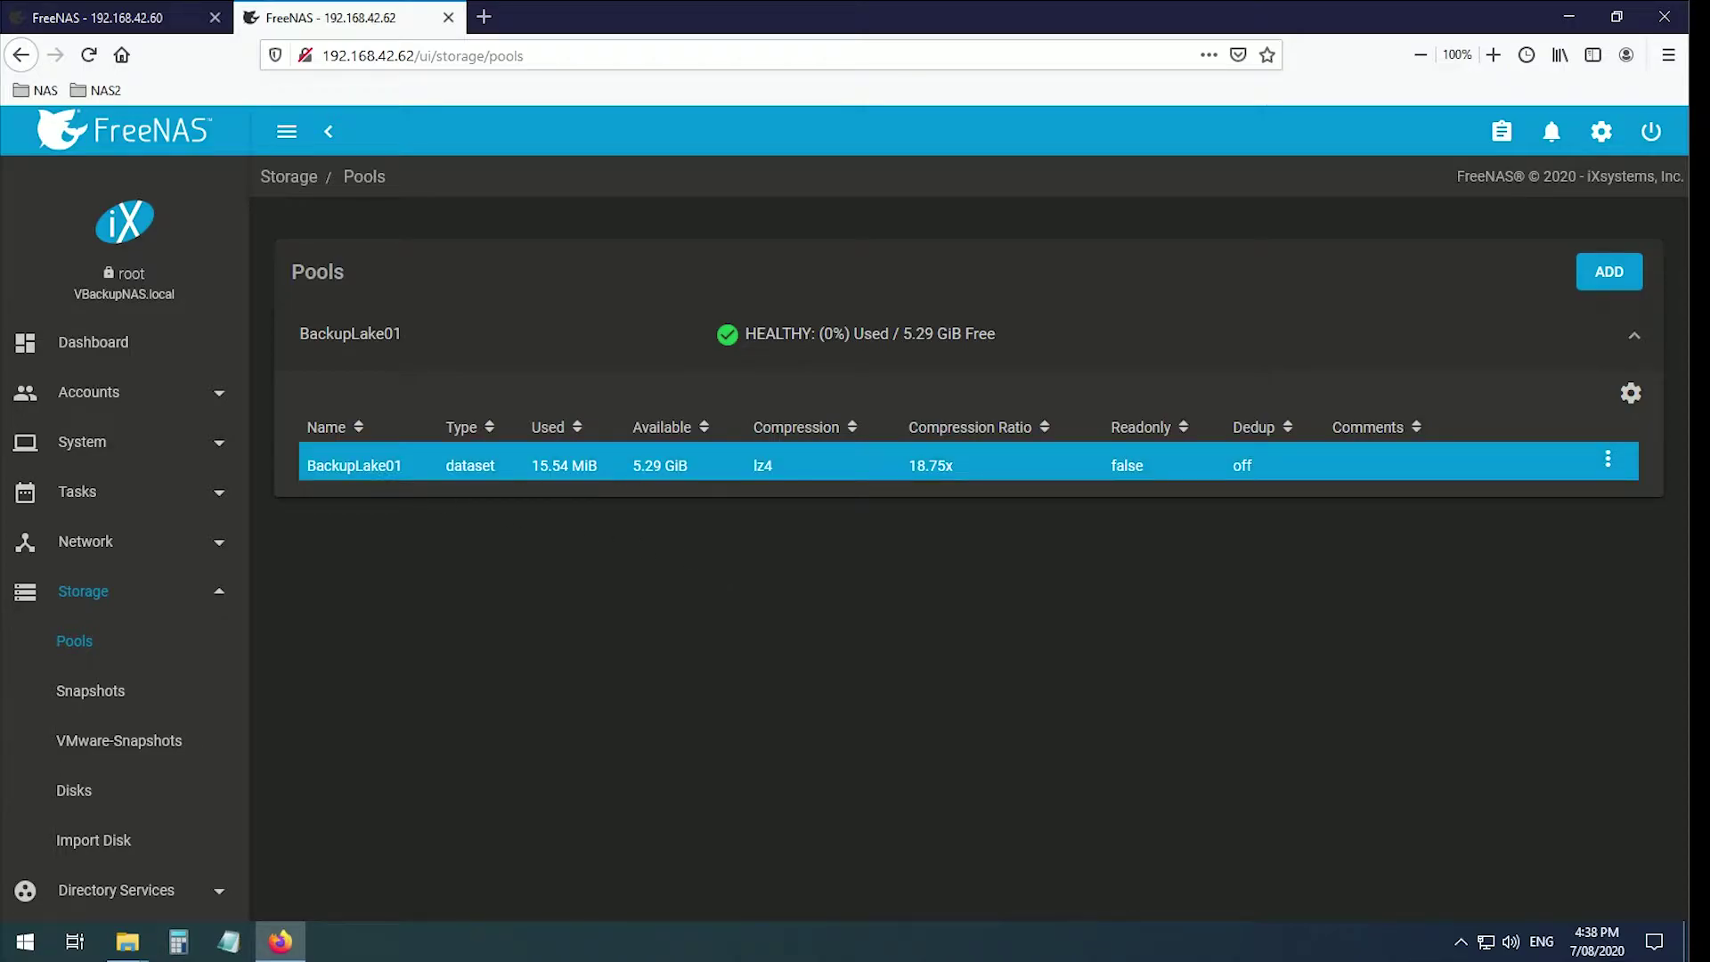
{"action": "left_click", "coordinate": [109, 27]}
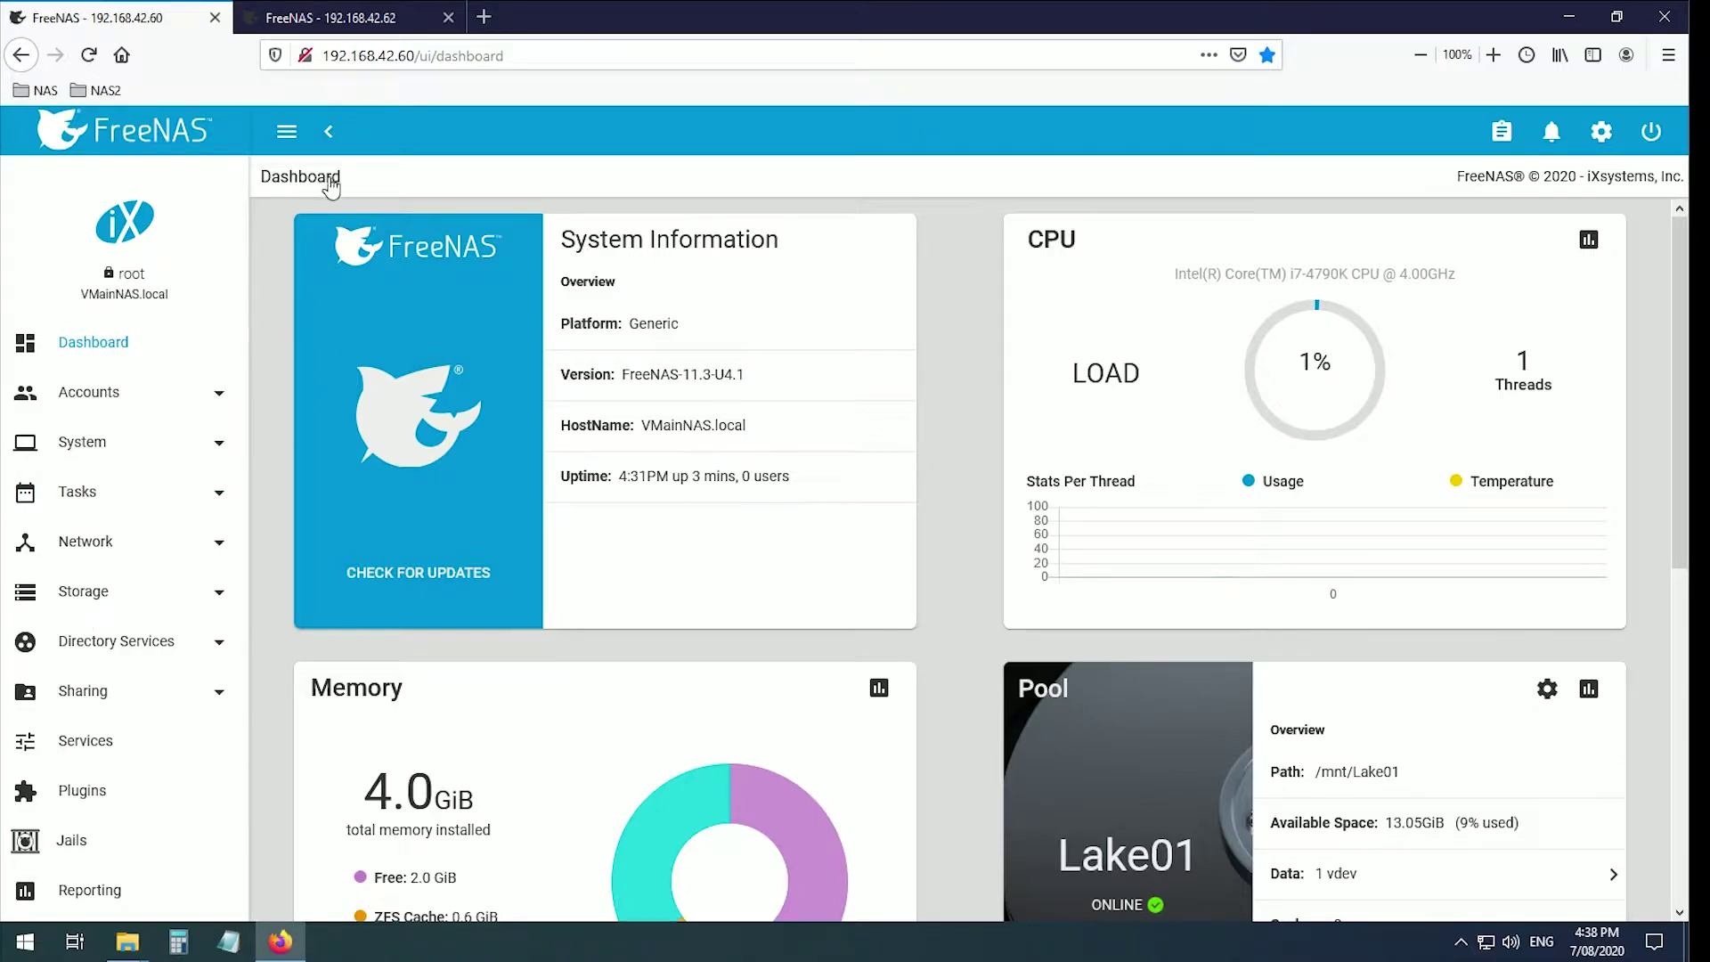
Collapse the sidebar, open Storage > Pools, and expand Videos to reveal Movies and MusicVideos.
{"action": "left_click", "coordinate": [328, 131]}
{"action": "mouse_move", "coordinate": [14, 495]}
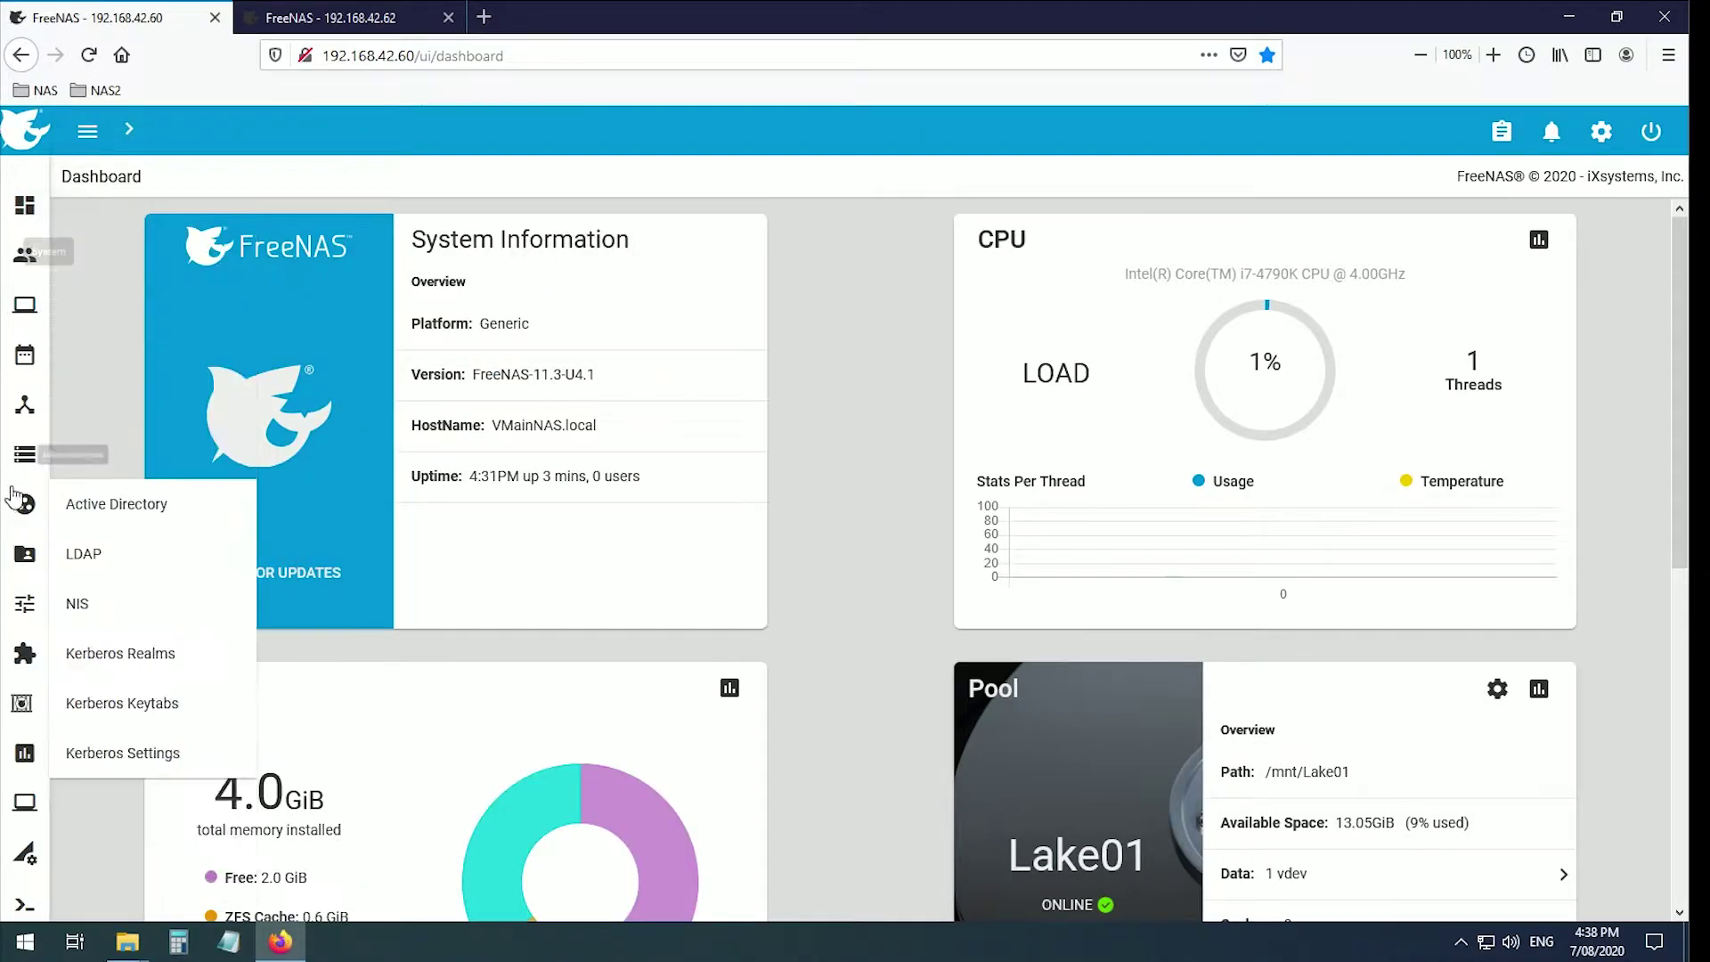
{"action": "mouse_move", "coordinate": [21, 459]}
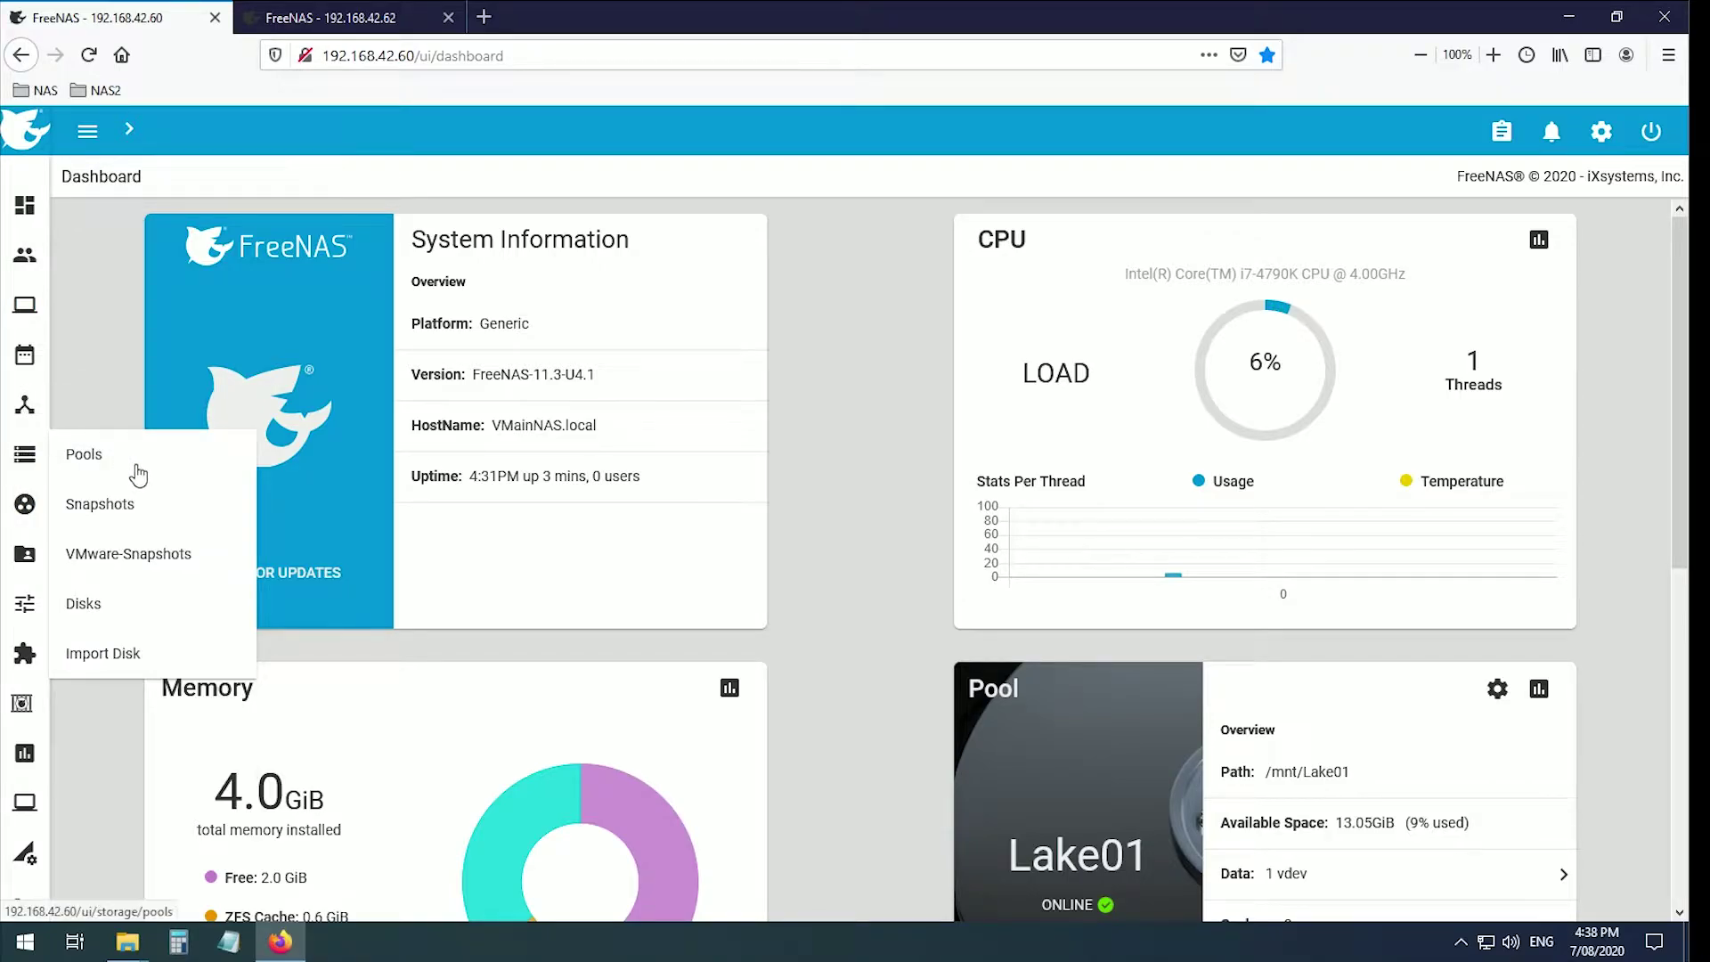
{"action": "left_click", "coordinate": [90, 466]}
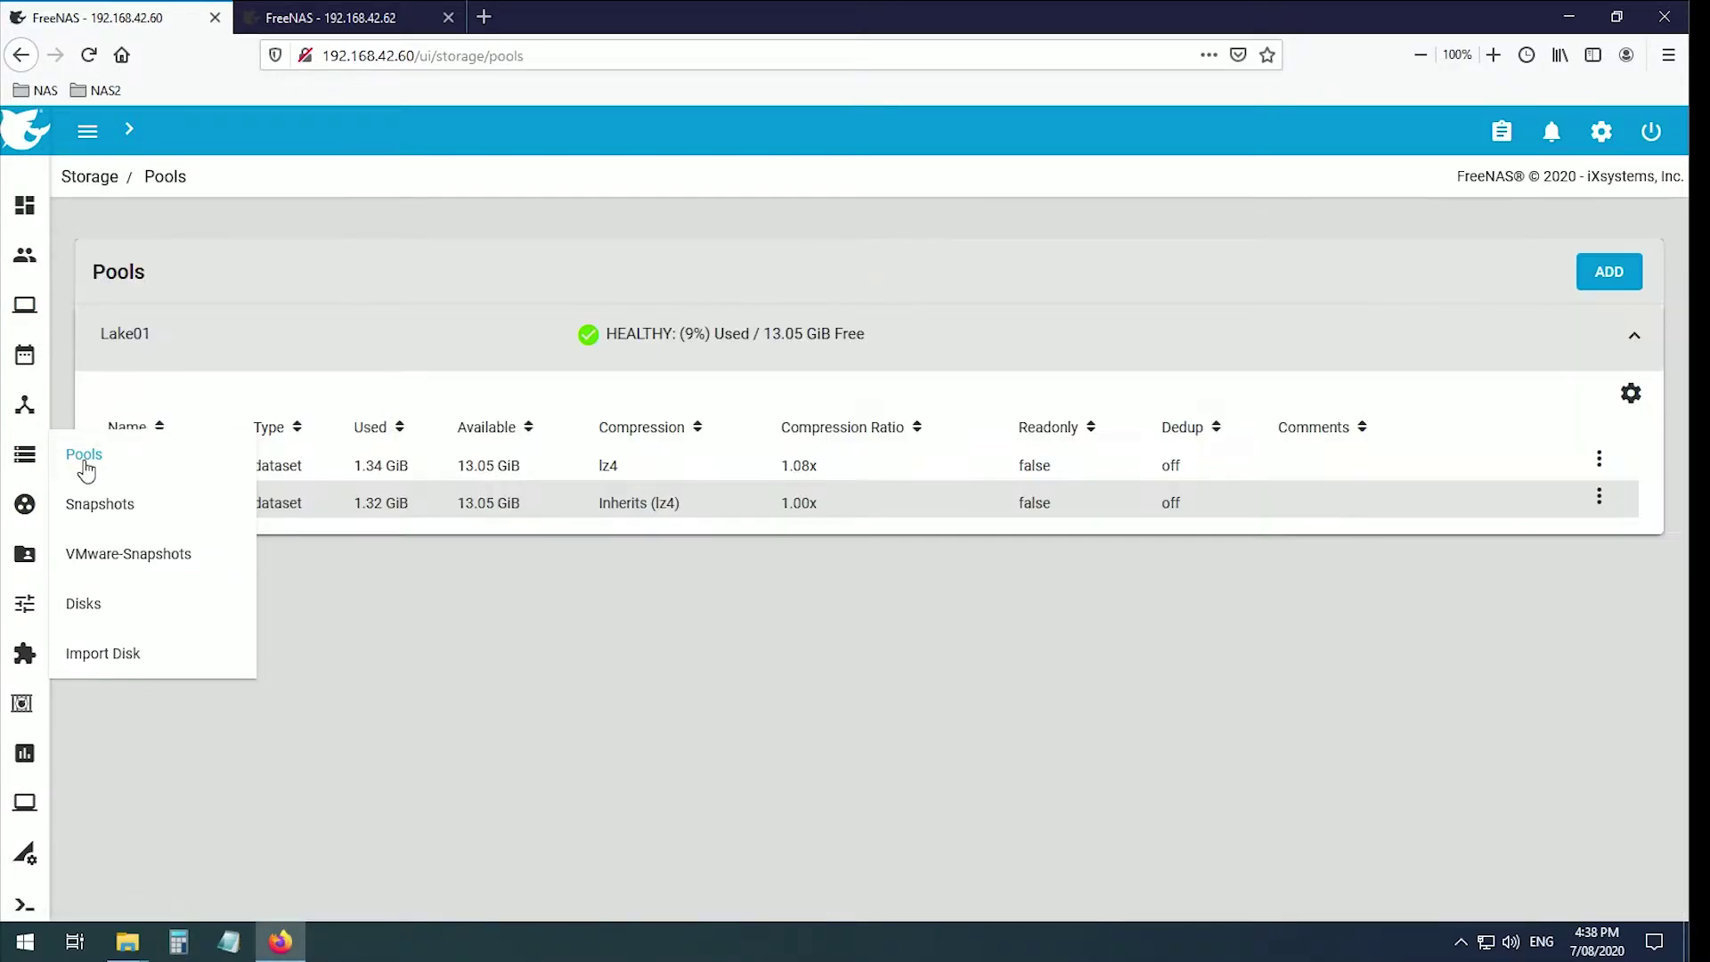
{"action": "left_click", "coordinate": [330, 515]}
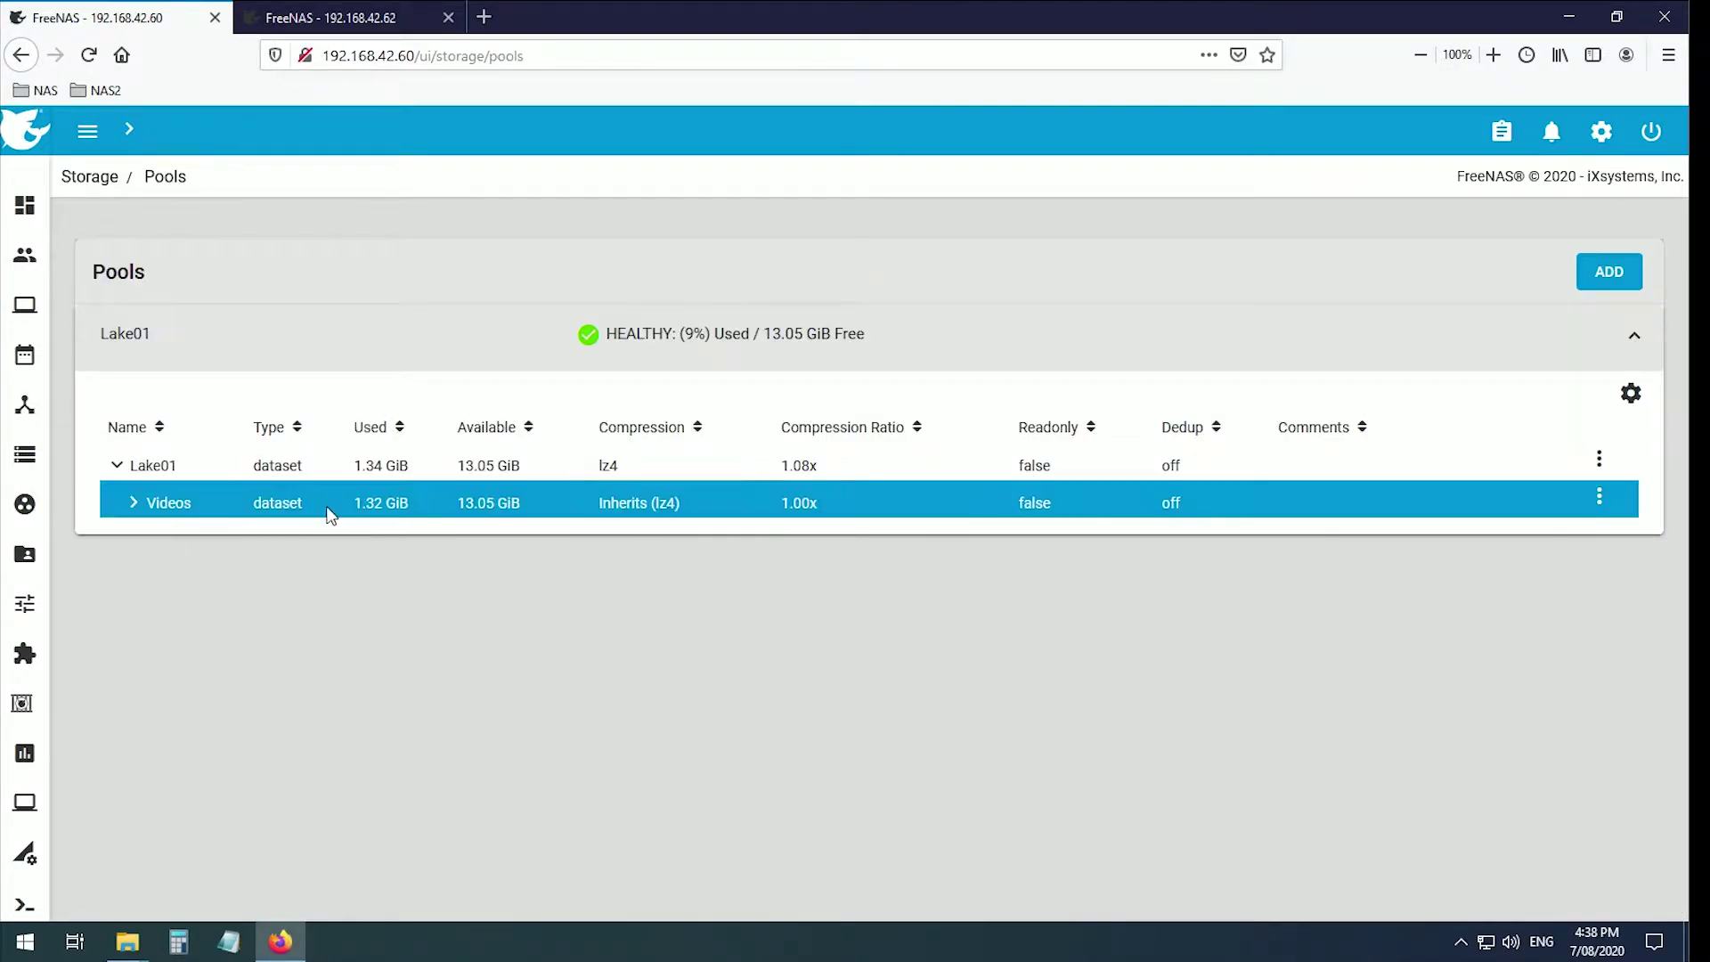
{"action": "left_click", "coordinate": [133, 509]}
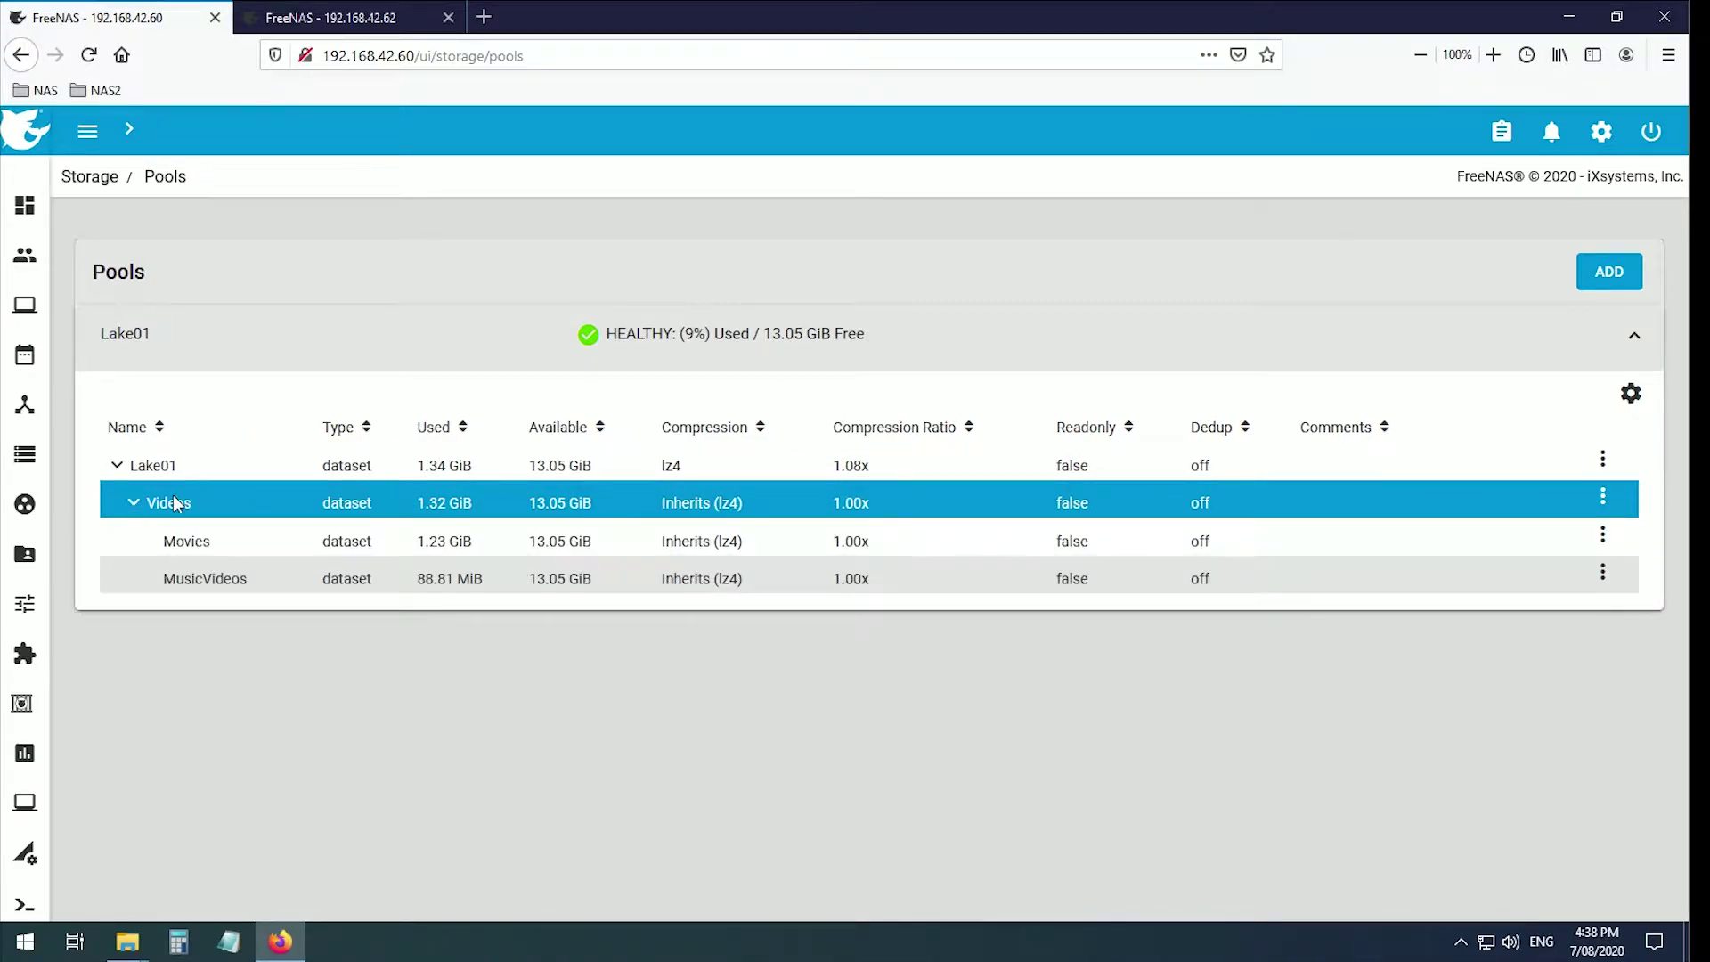
{"action": "left_click", "coordinate": [183, 541]}
{"action": "left_click", "coordinate": [203, 575]}
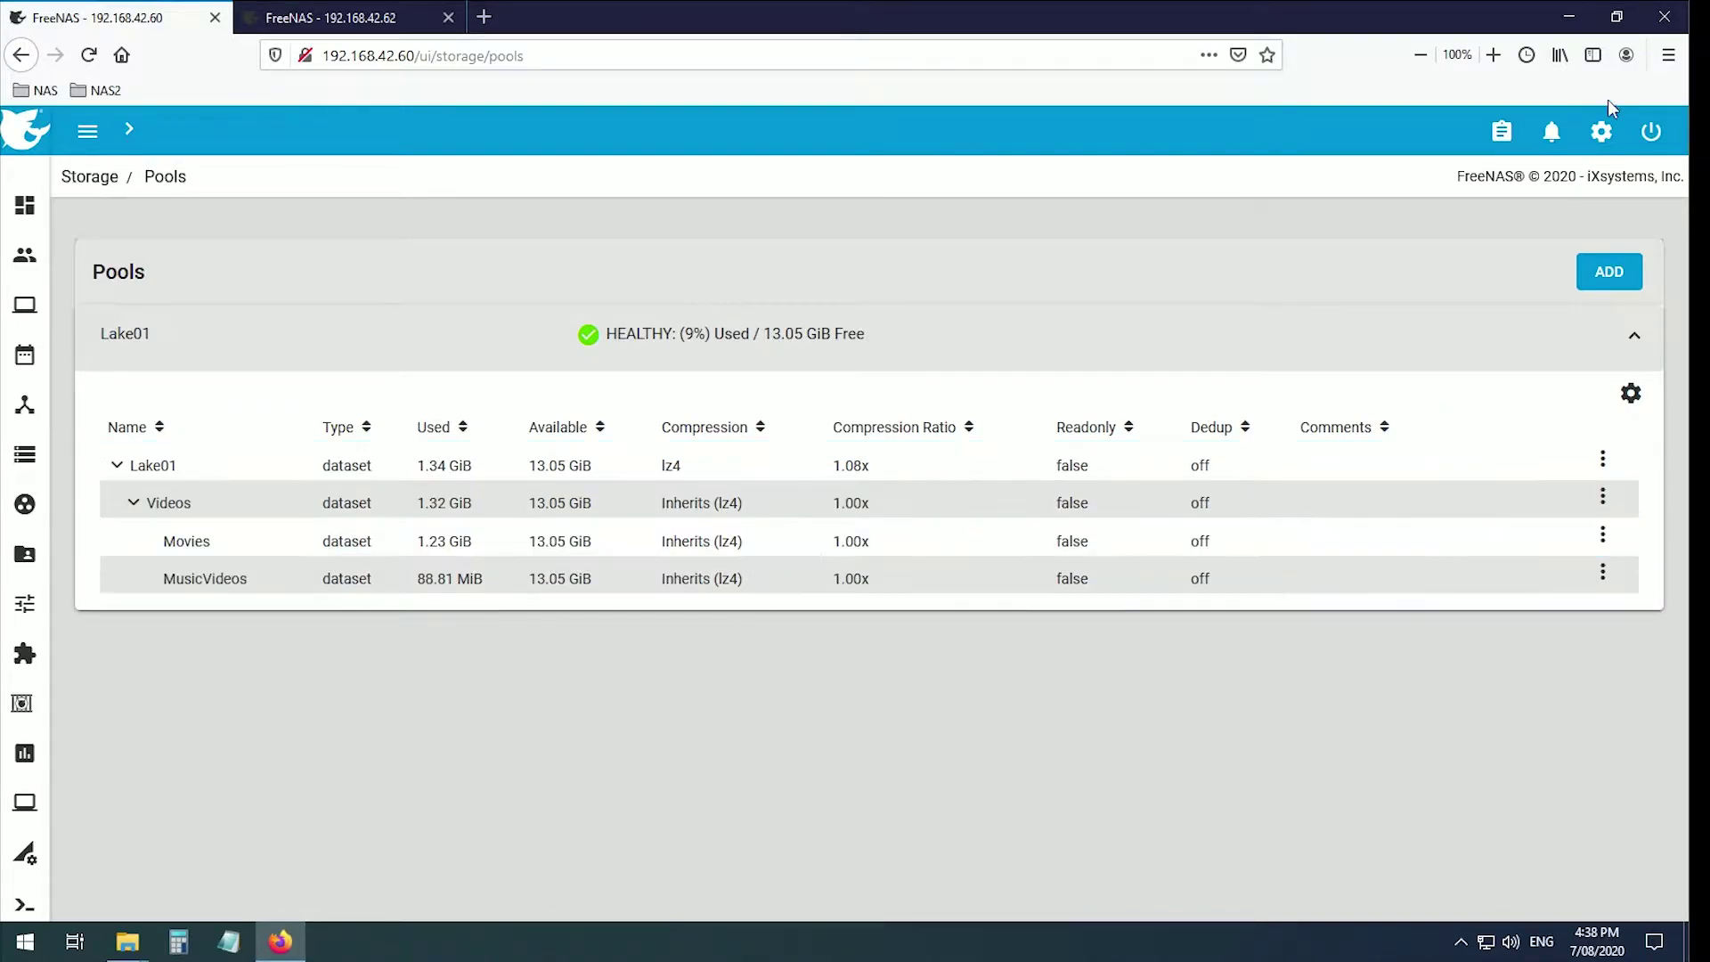
Browse the main NAS's Lake01 > Videos share into the Movies and MusicVideos folders.
{"action": "left_click", "coordinate": [1568, 18]}
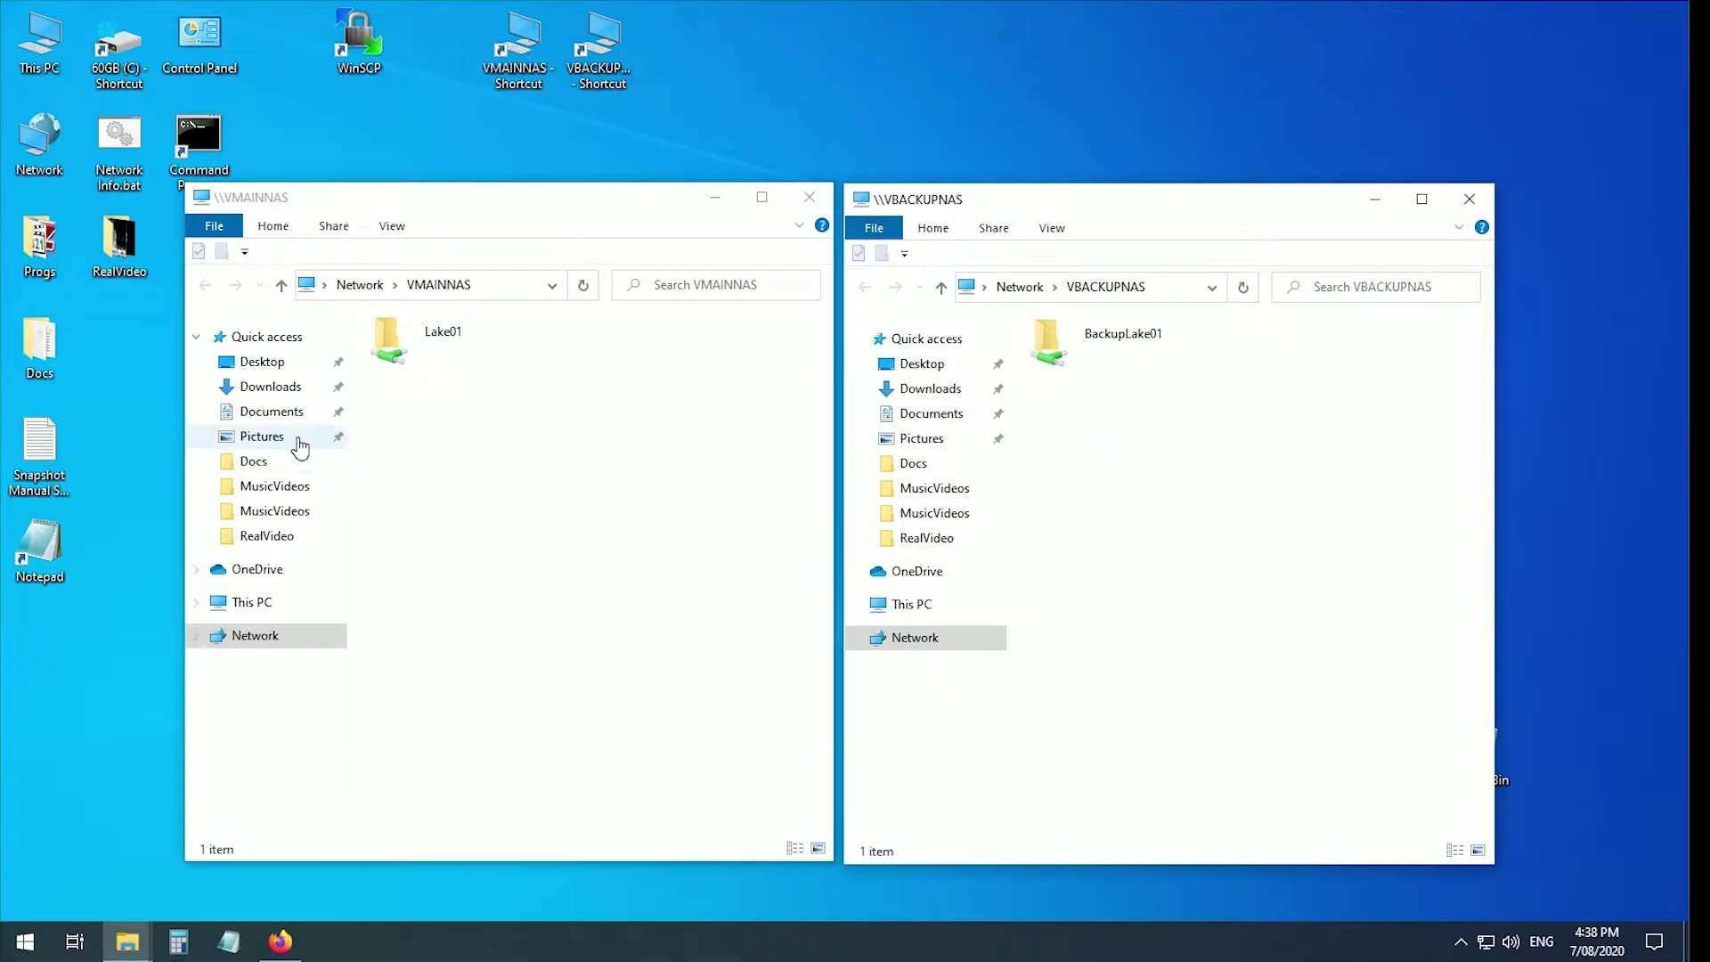
{"action": "left_click", "coordinate": [381, 361]}
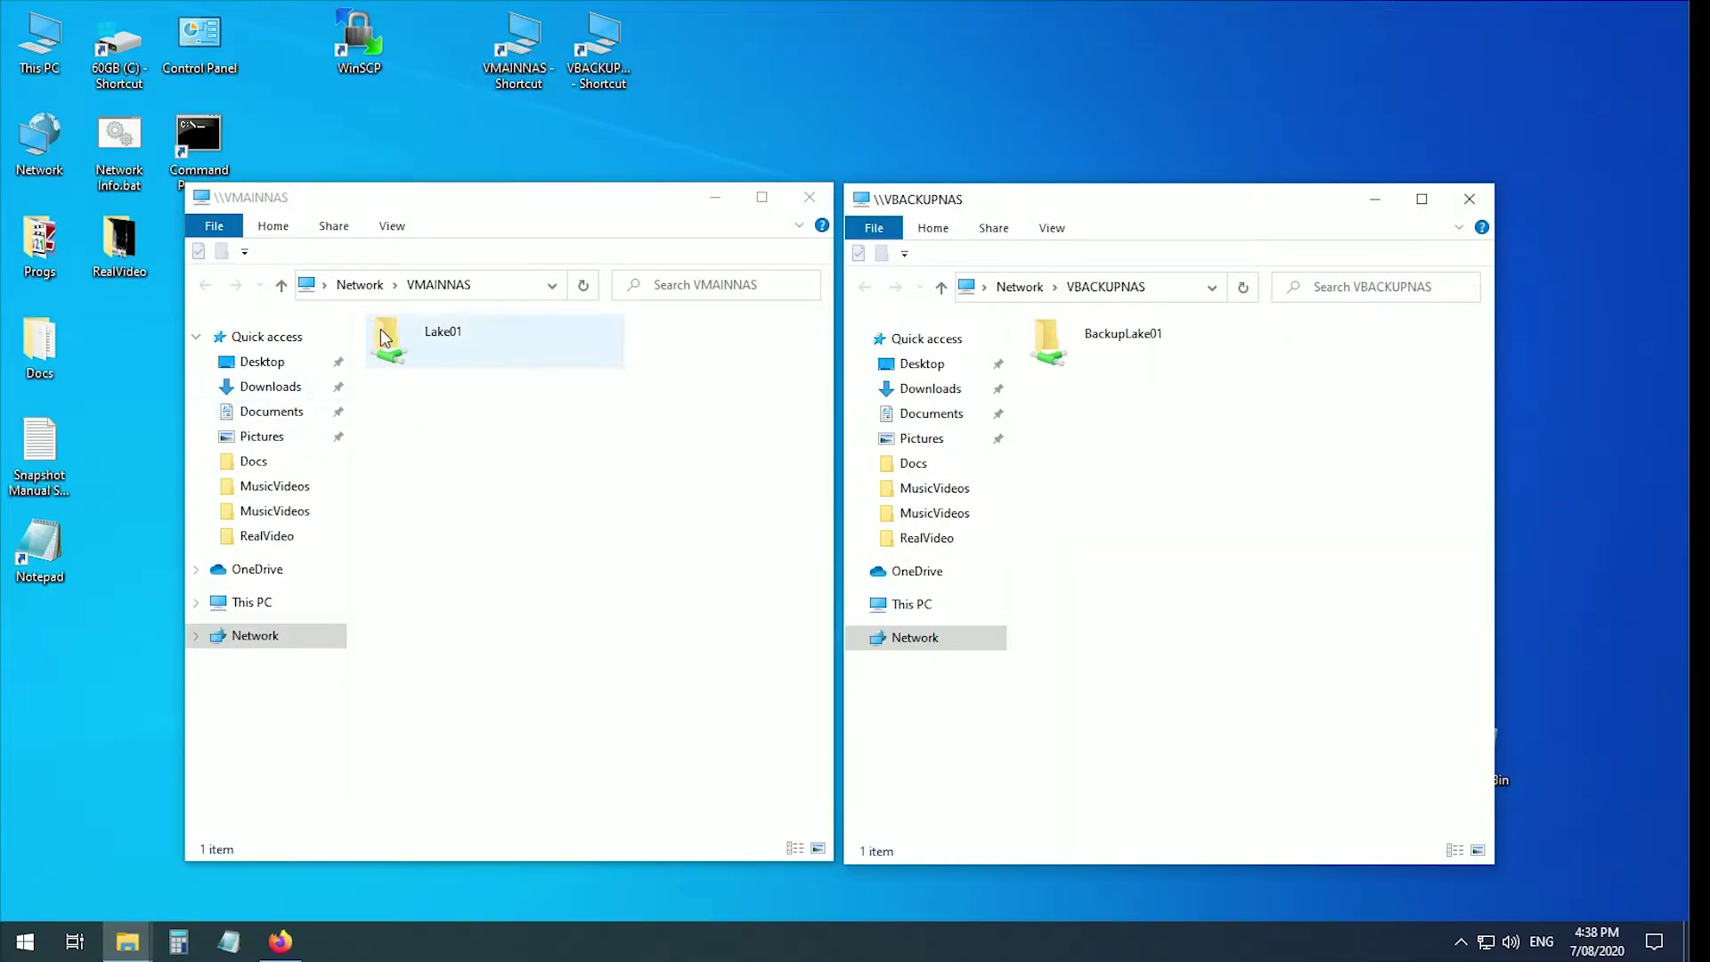
{"action": "double_click", "coordinate": [383, 341]}
{"action": "double_click", "coordinate": [398, 352]}
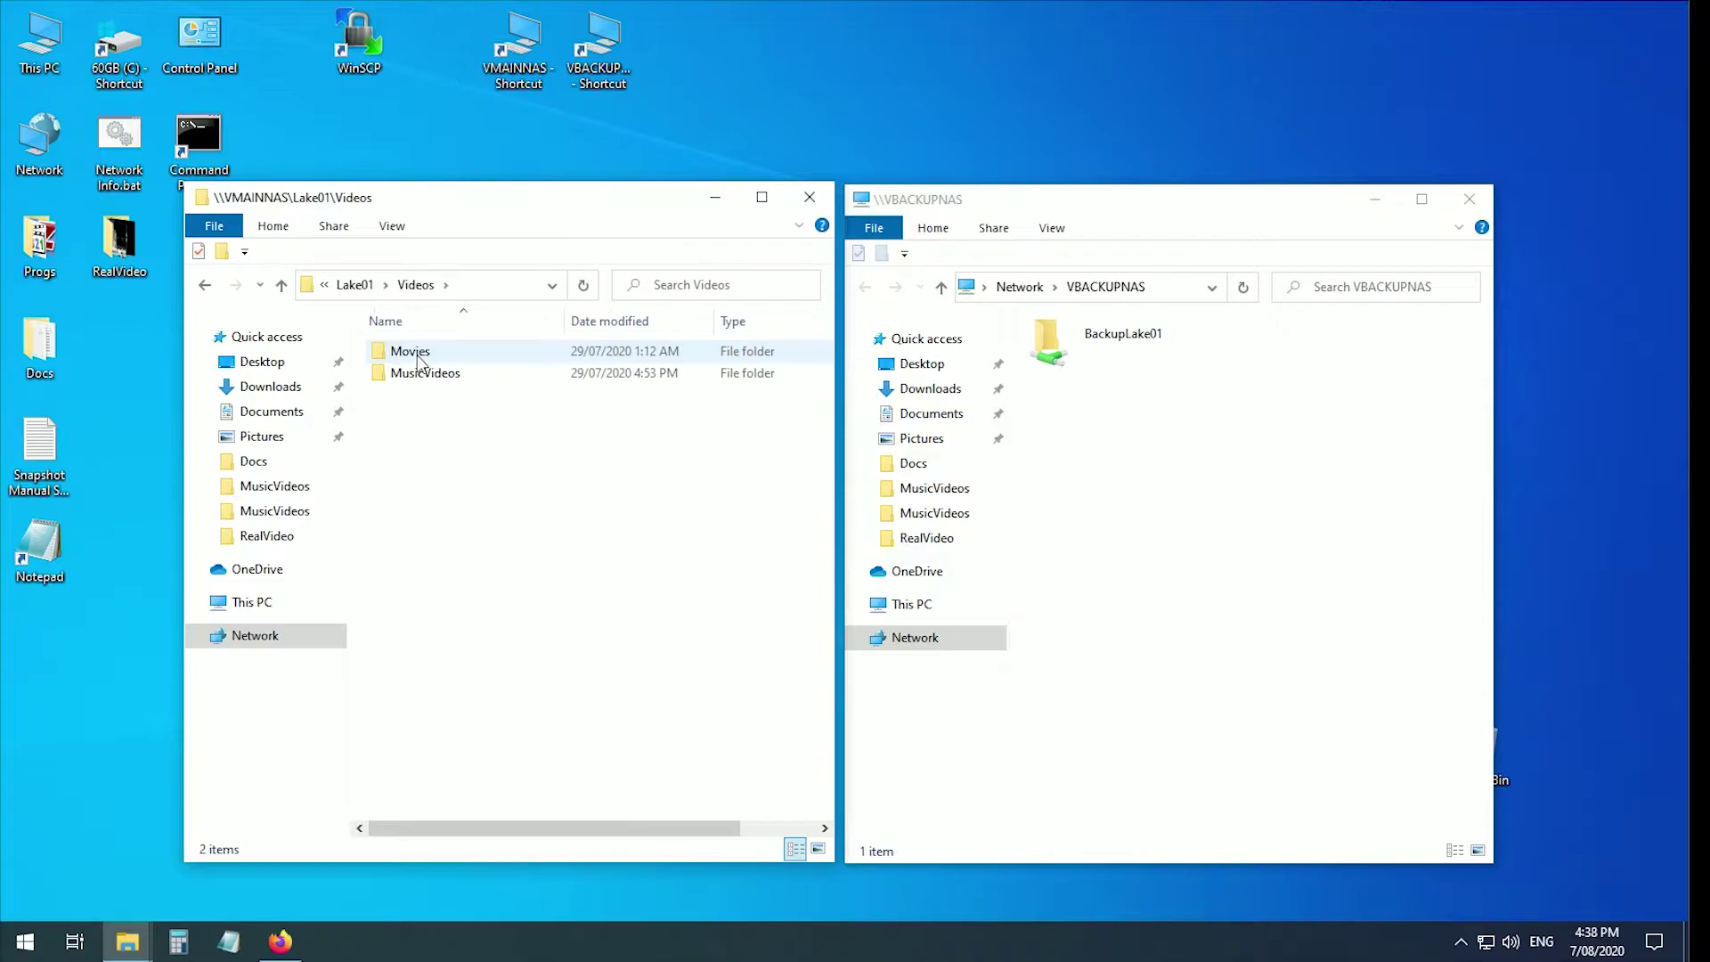
{"action": "double_click", "coordinate": [401, 352]}
{"action": "left_click", "coordinate": [204, 284]}
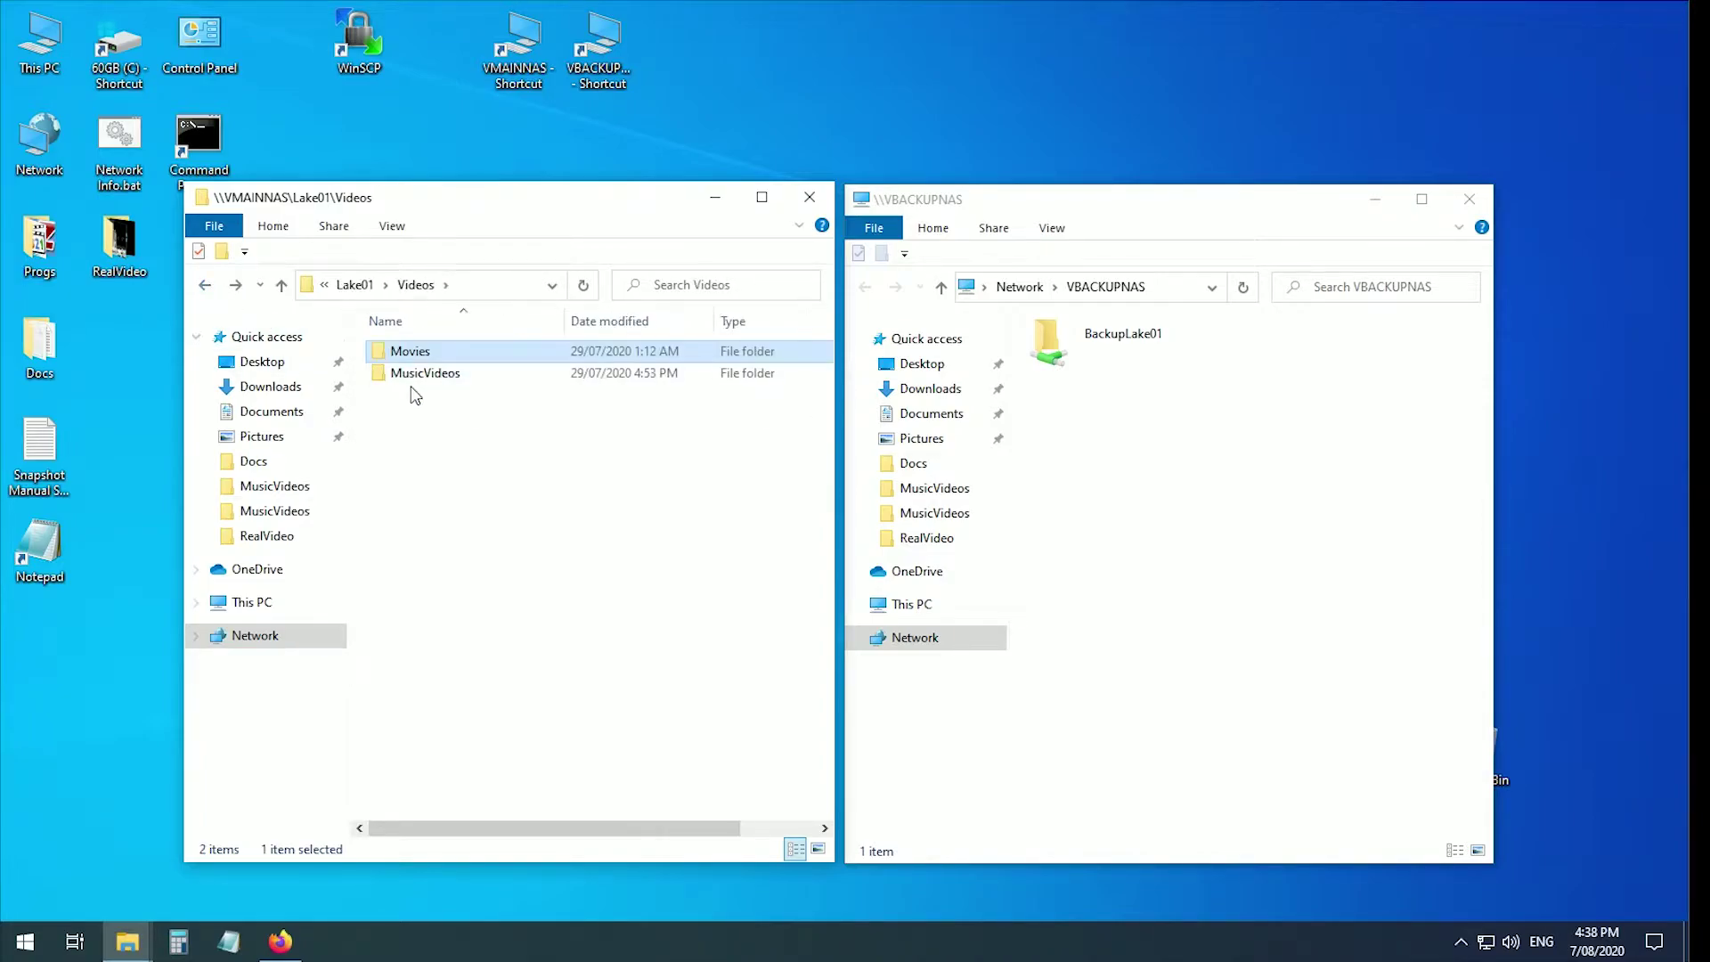
{"action": "double_click", "coordinate": [412, 374]}
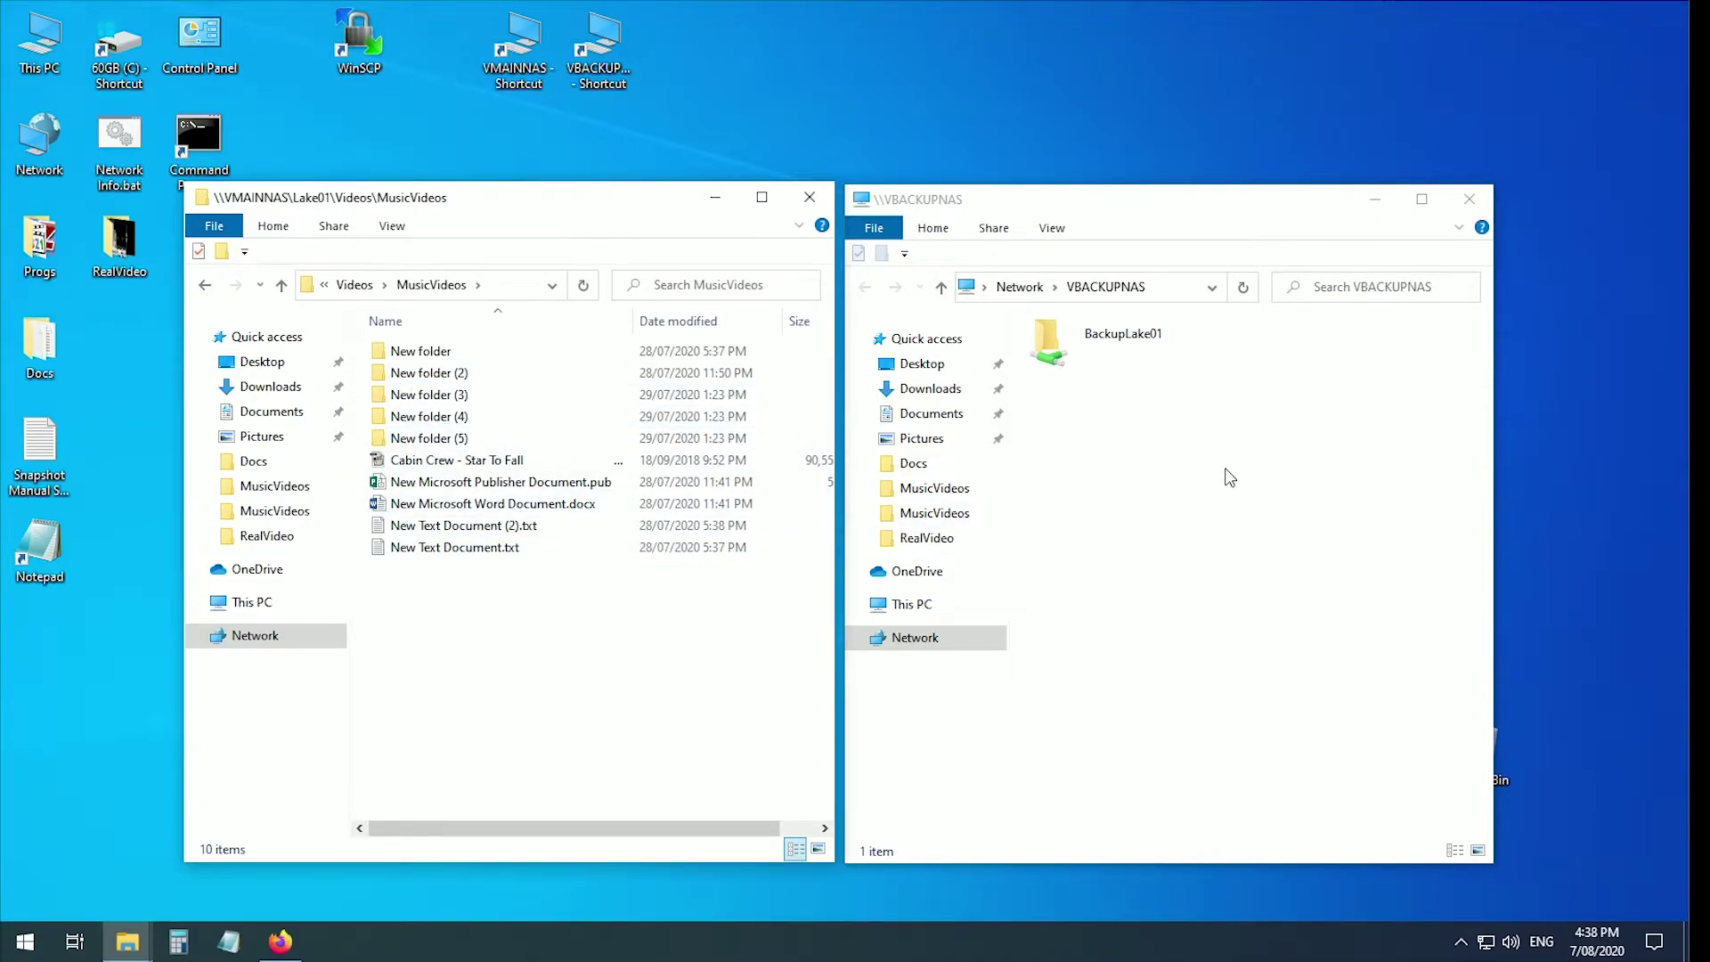
Check the empty BackupLake01 share, return both windows to their NAS roots, and restore FreeNAS.
{"action": "left_click", "coordinate": [1046, 349]}
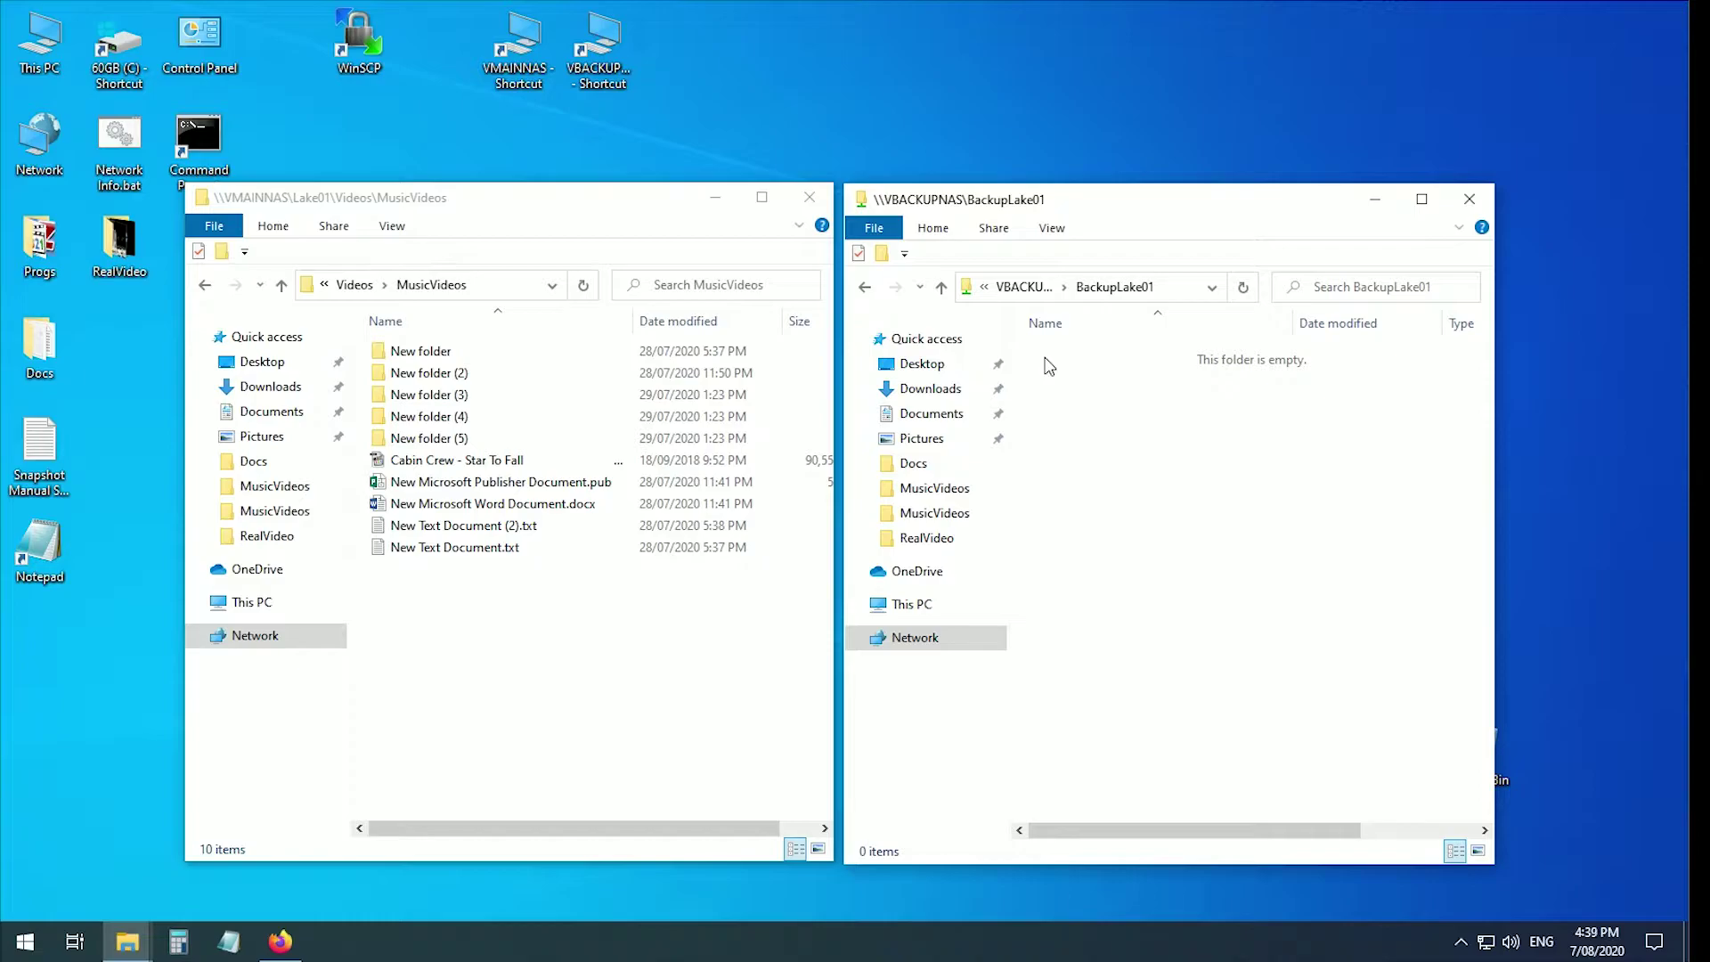
{"action": "left_click", "coordinate": [355, 284]}
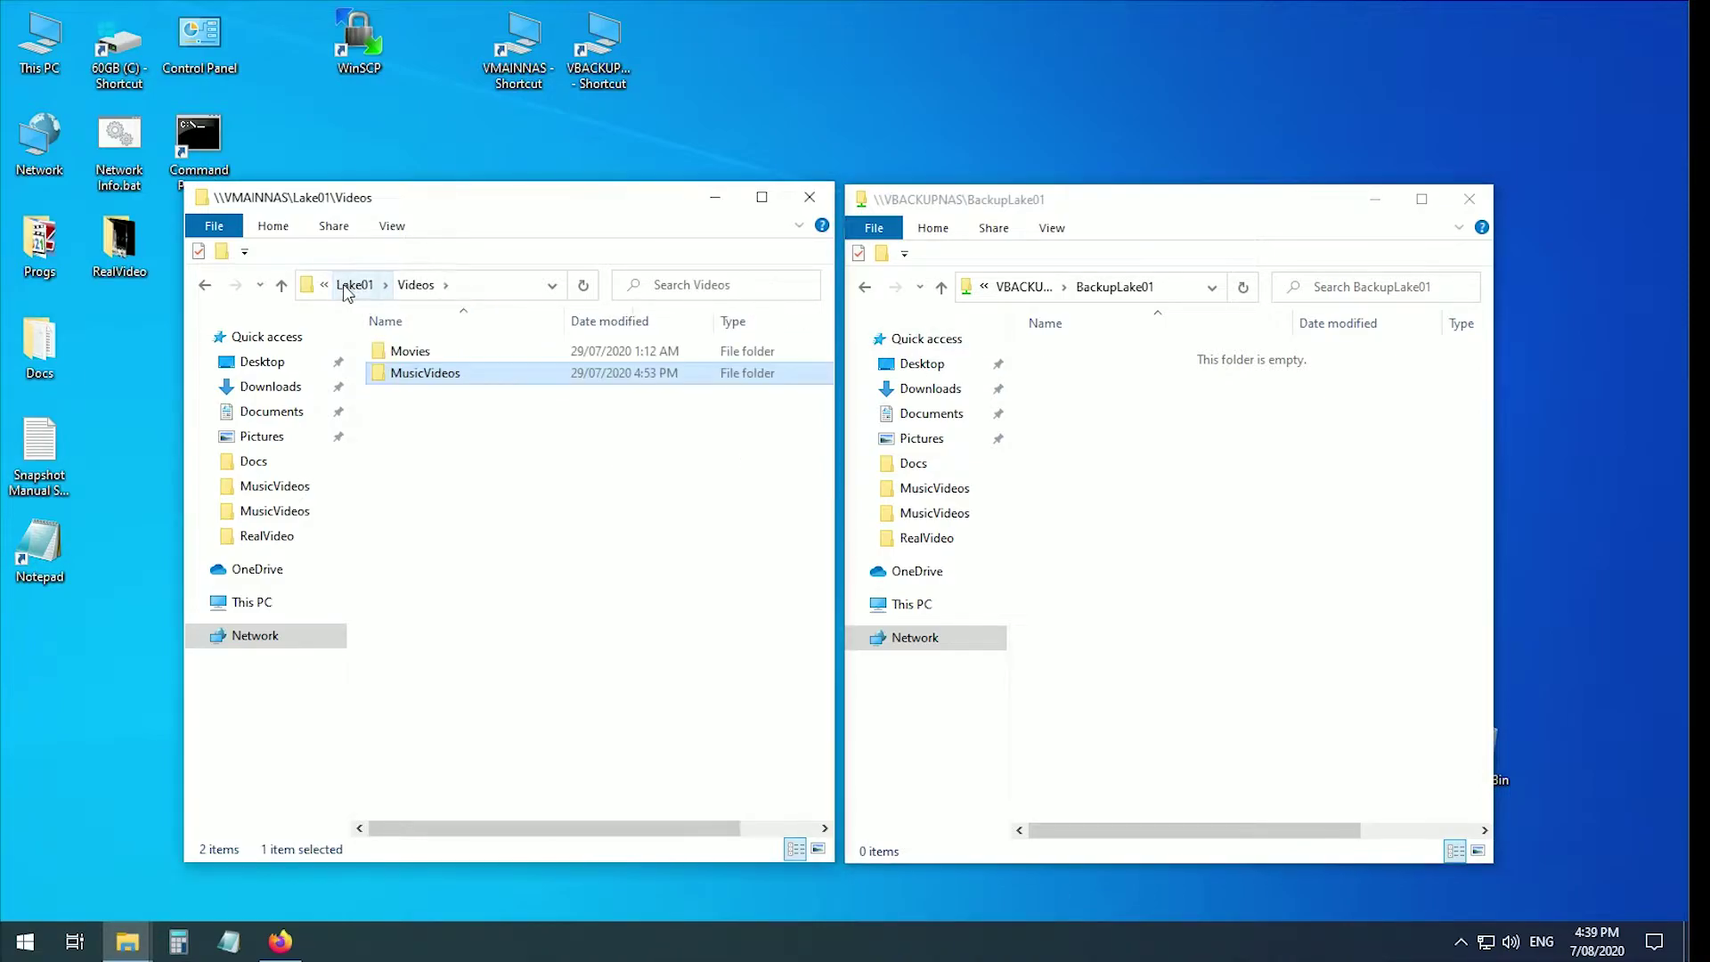
{"action": "left_click", "coordinate": [281, 285]}
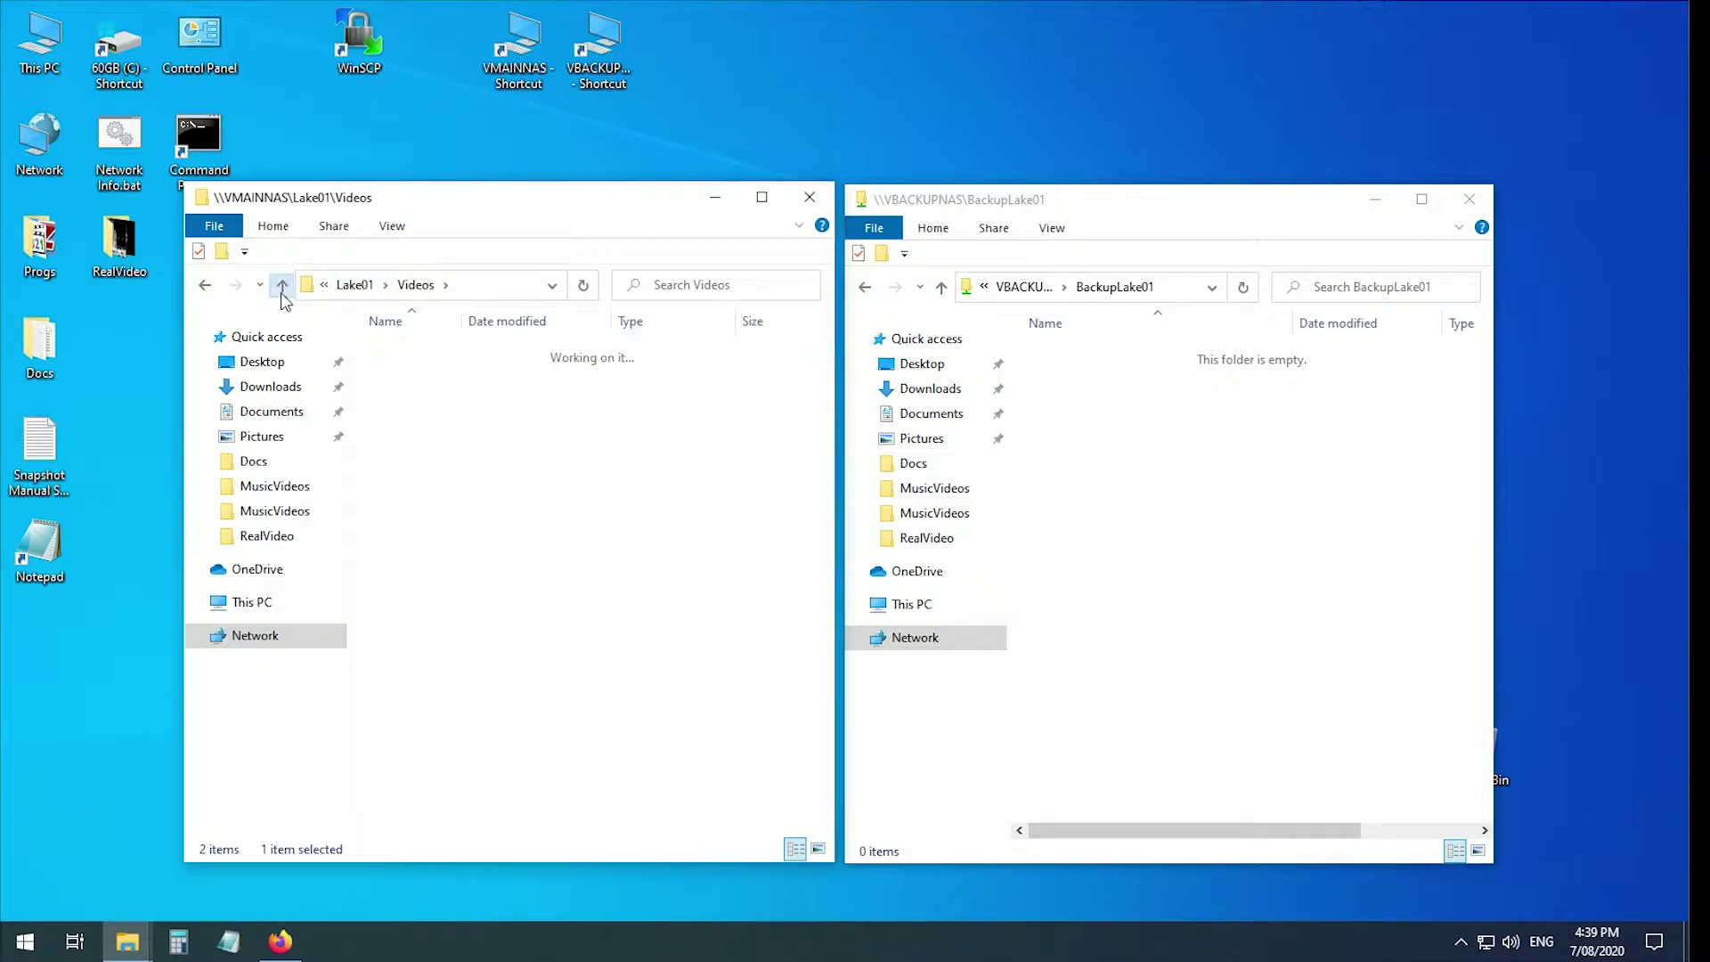
{"action": "left_click", "coordinate": [941, 289]}
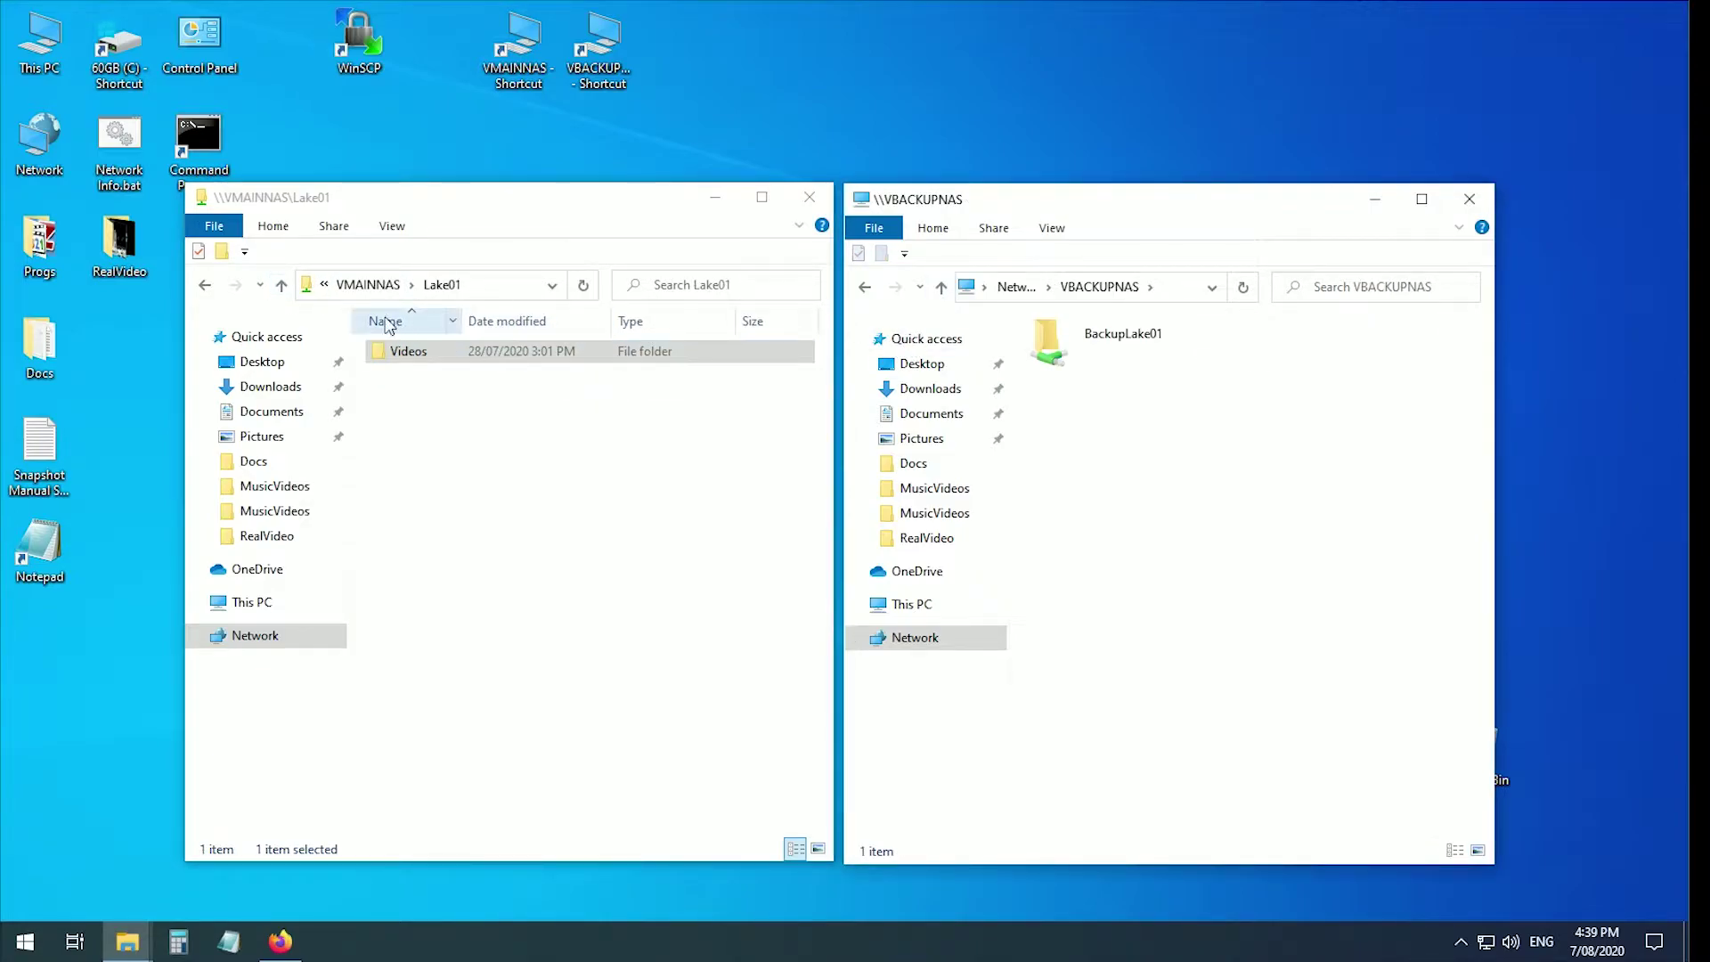
{"action": "left_click", "coordinate": [281, 285]}
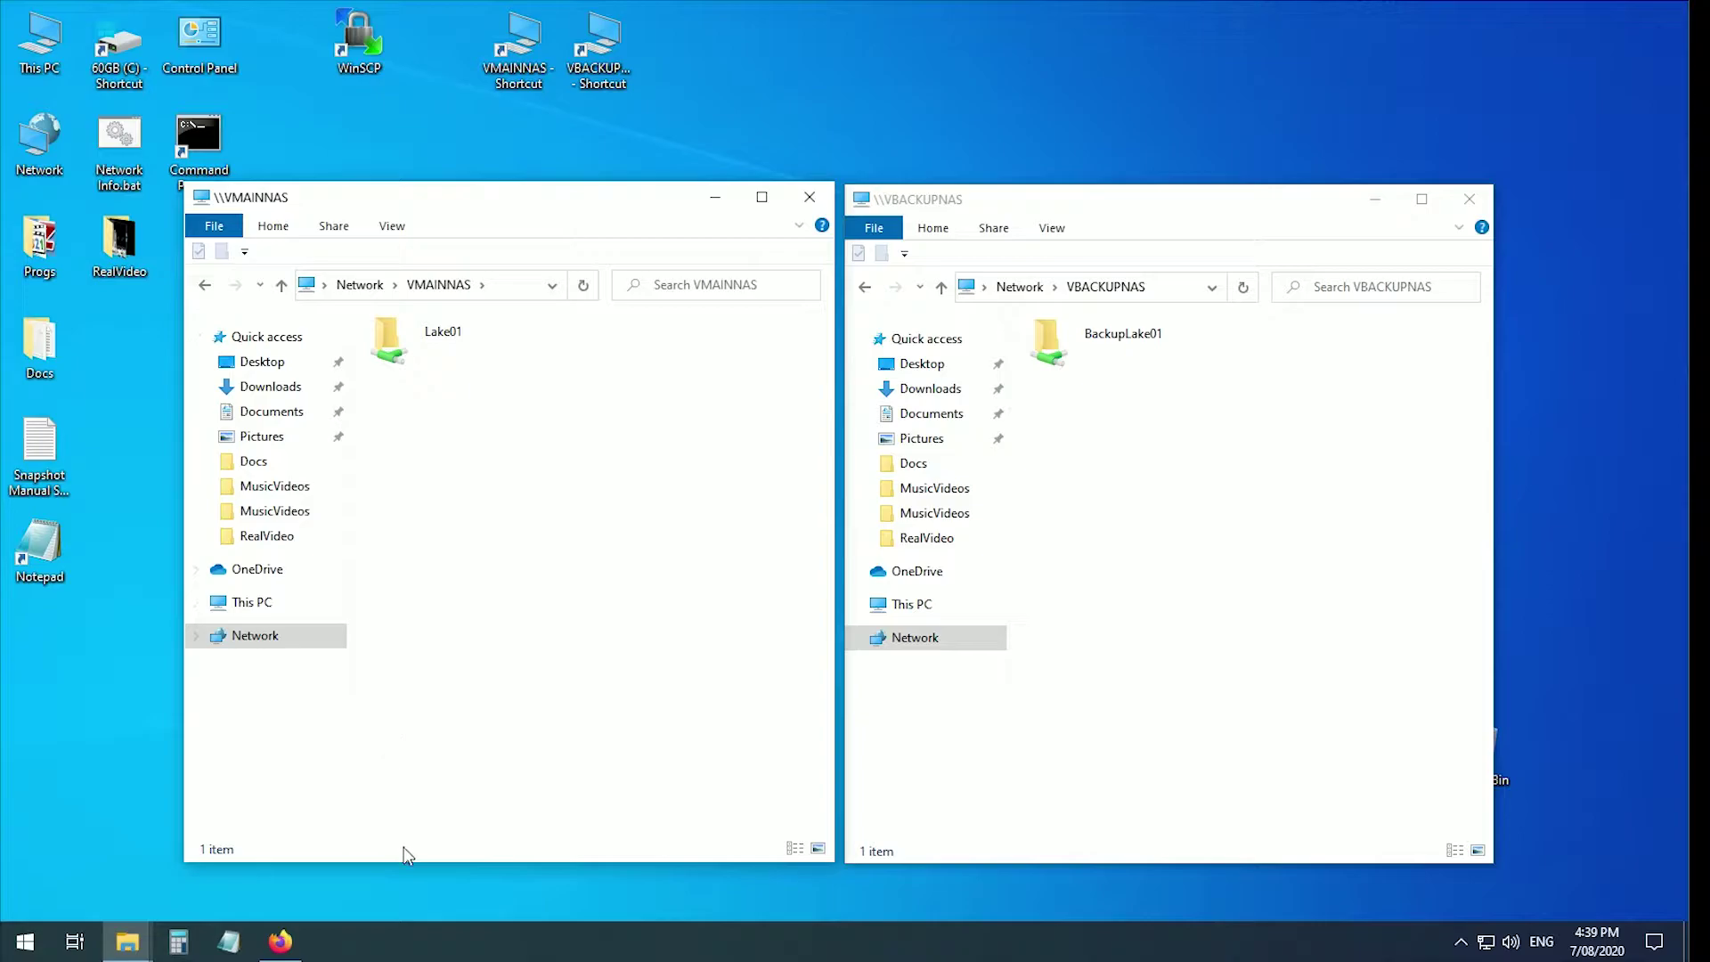
{"action": "left_click", "coordinate": [280, 942]}
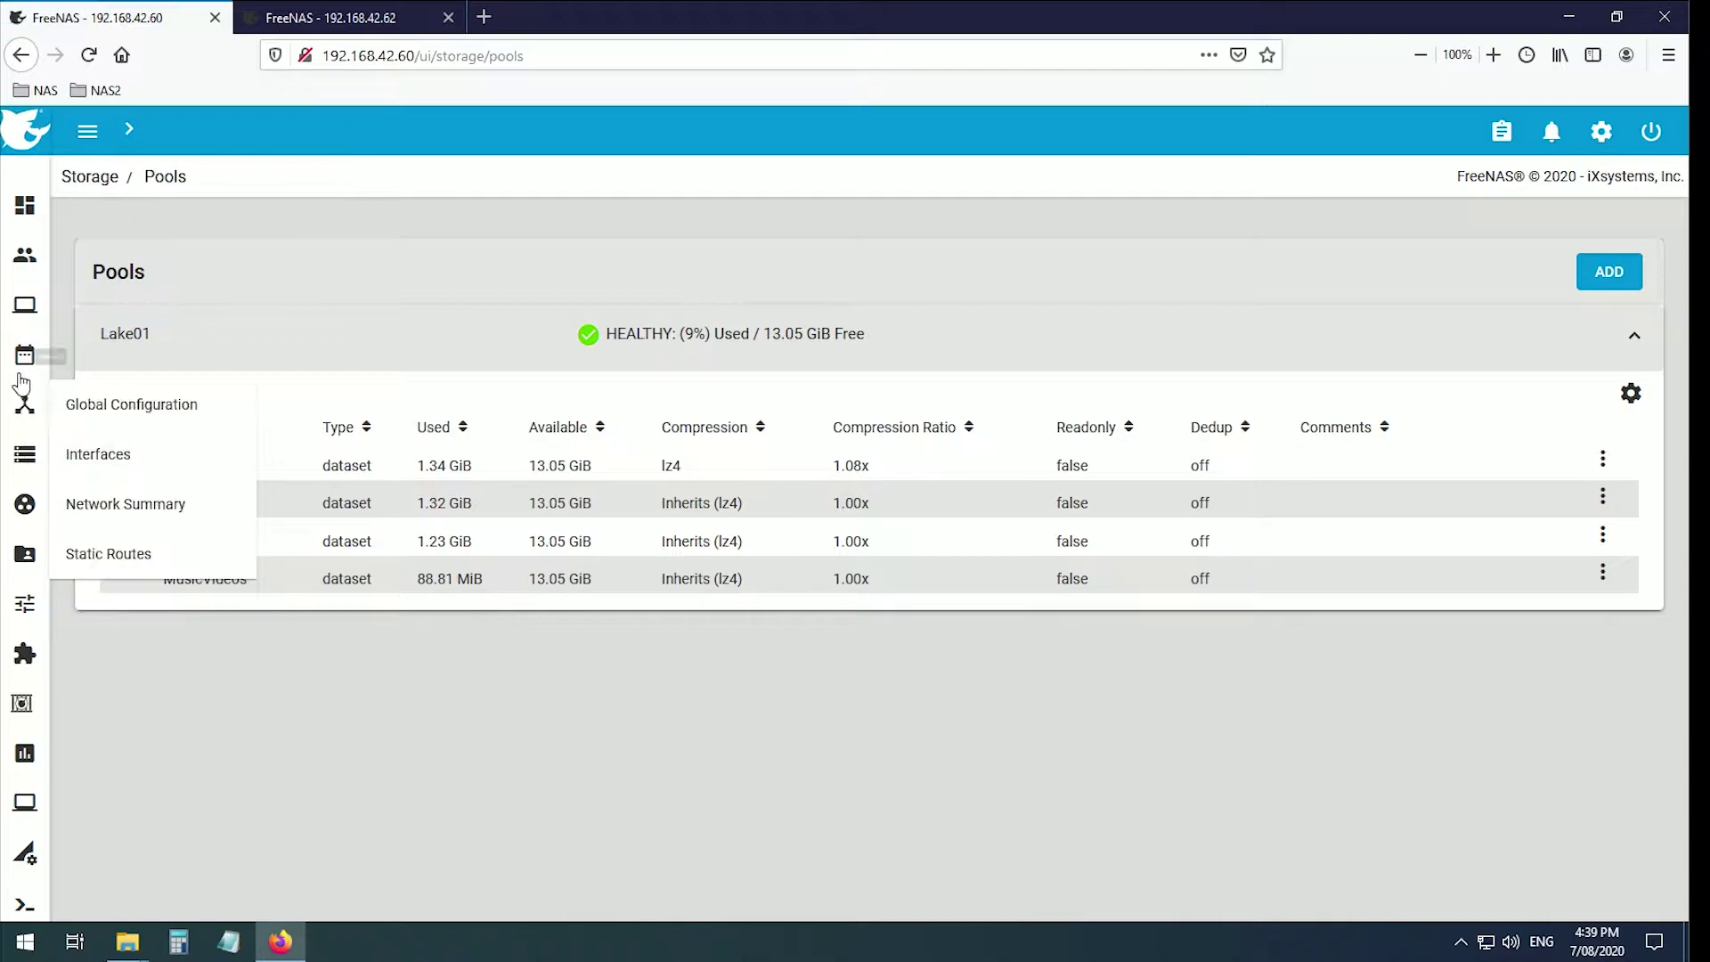
Open System > SSH Connections on the main NAS.
{"action": "mouse_move", "coordinate": [20, 357]}
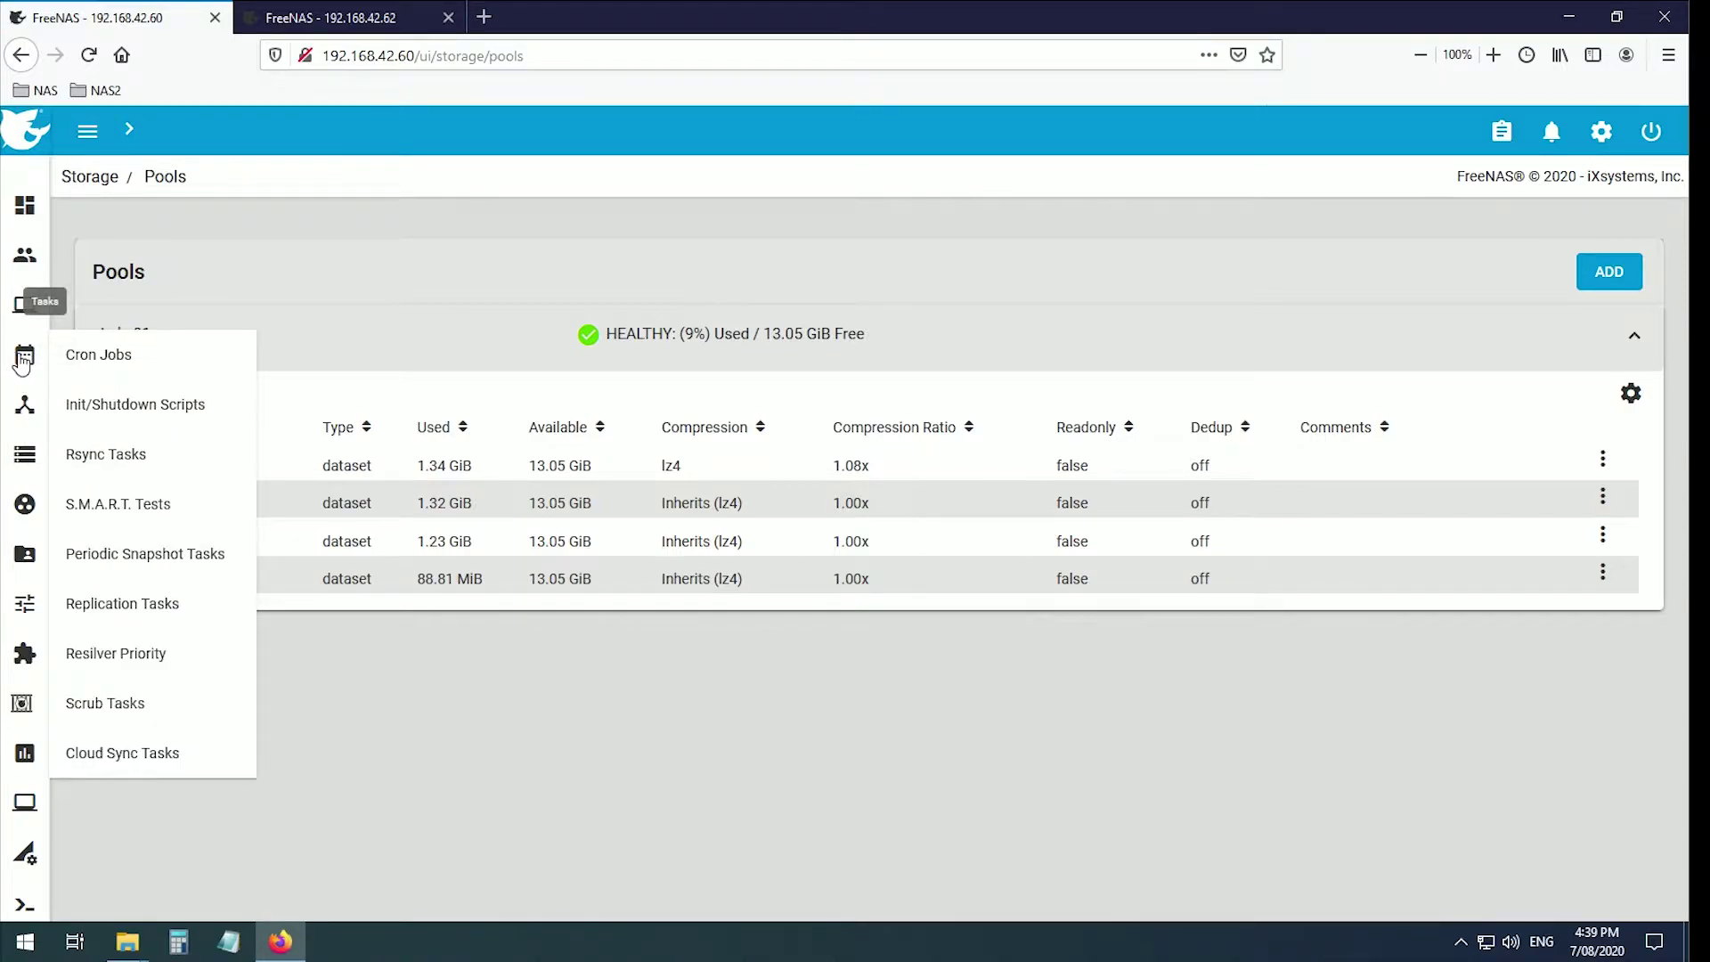
{"action": "mouse_move", "coordinate": [25, 308]}
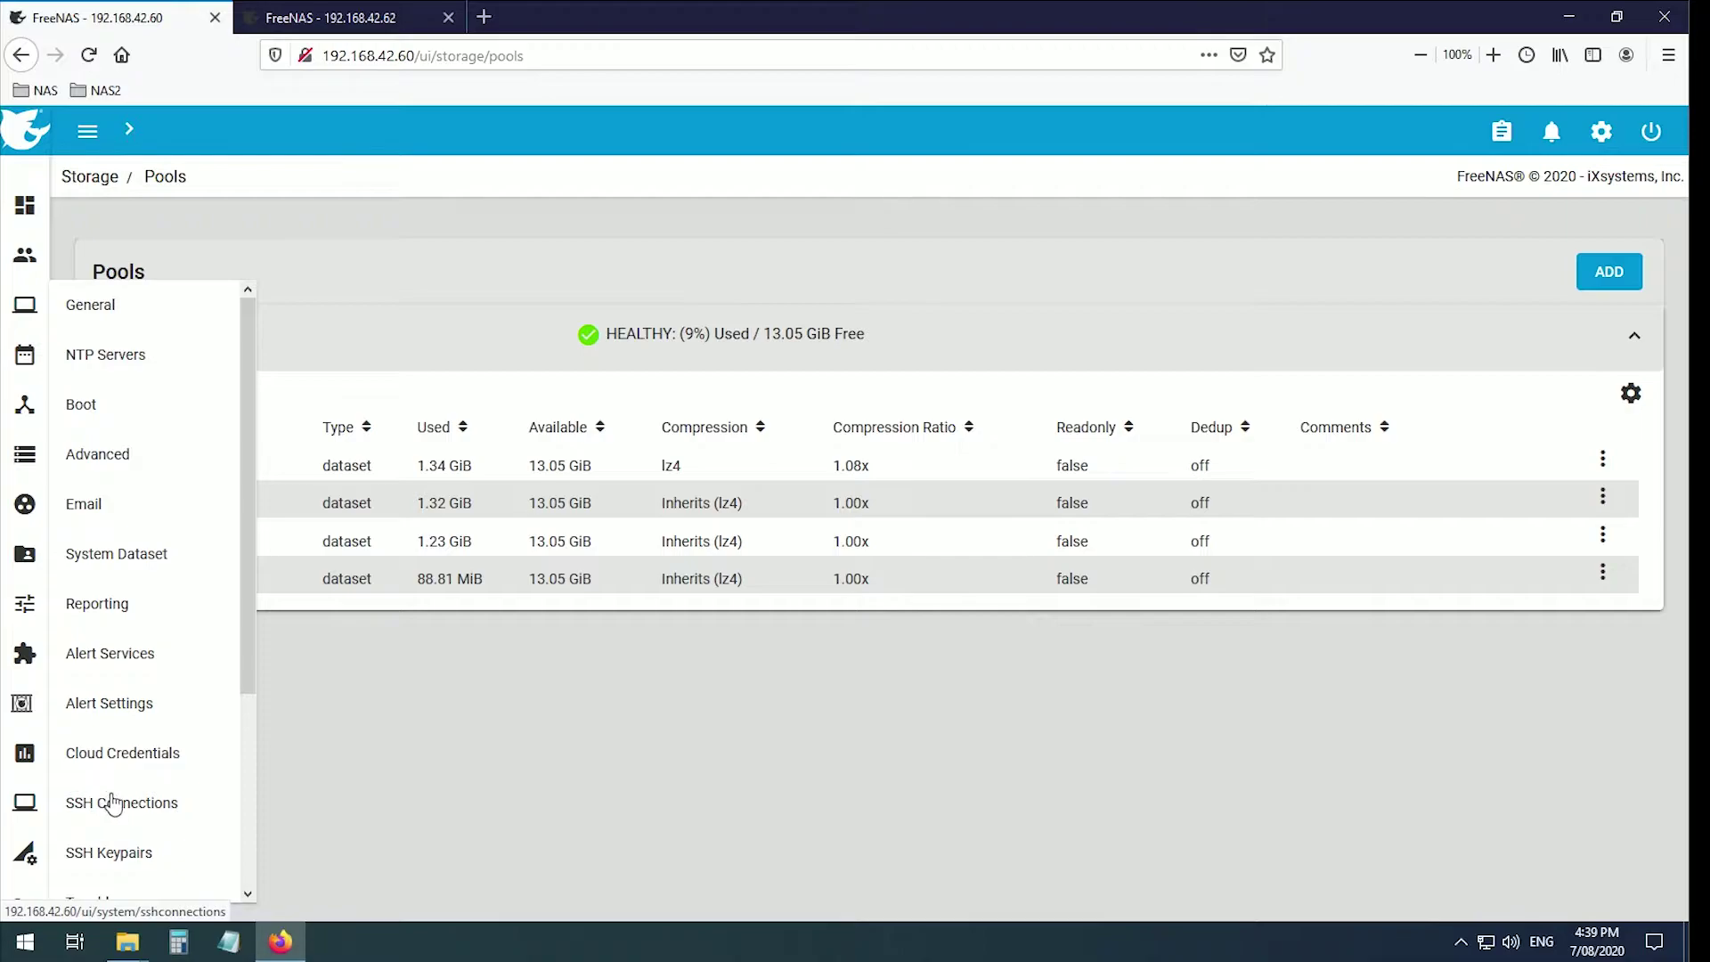
{"action": "left_click", "coordinate": [107, 806]}
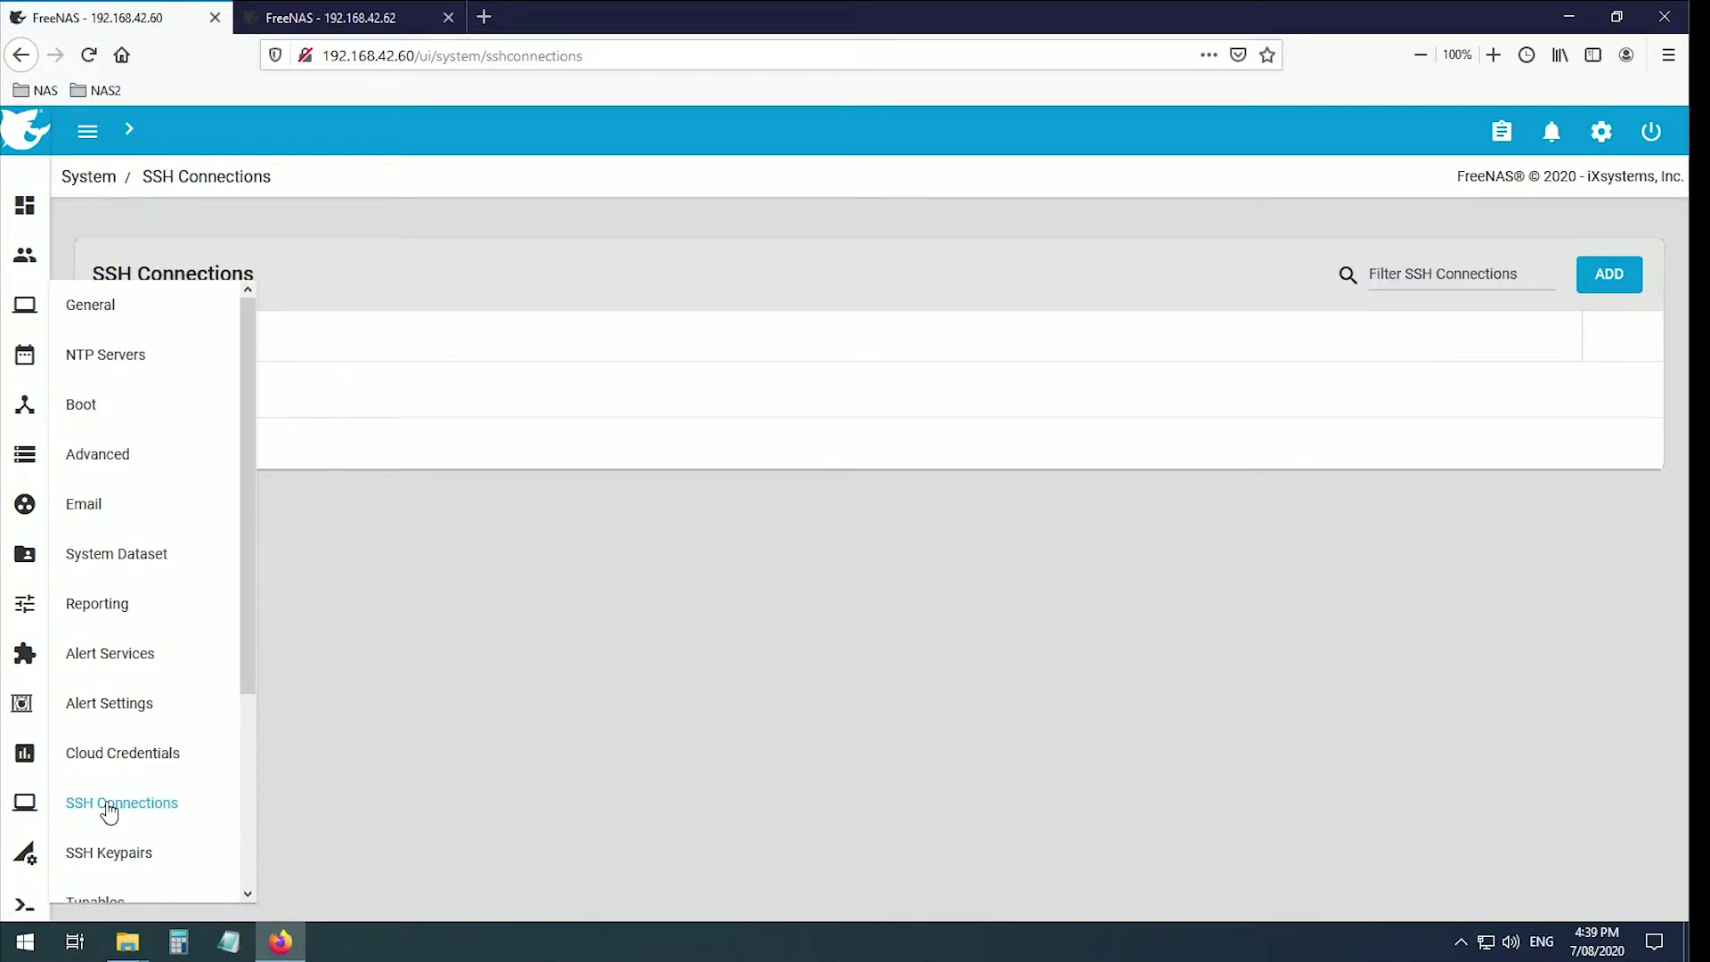
Name a new SSH connection BackupSSH and copy the backup NAS's 192.168.42.62 address.
{"action": "left_click", "coordinate": [1630, 287]}
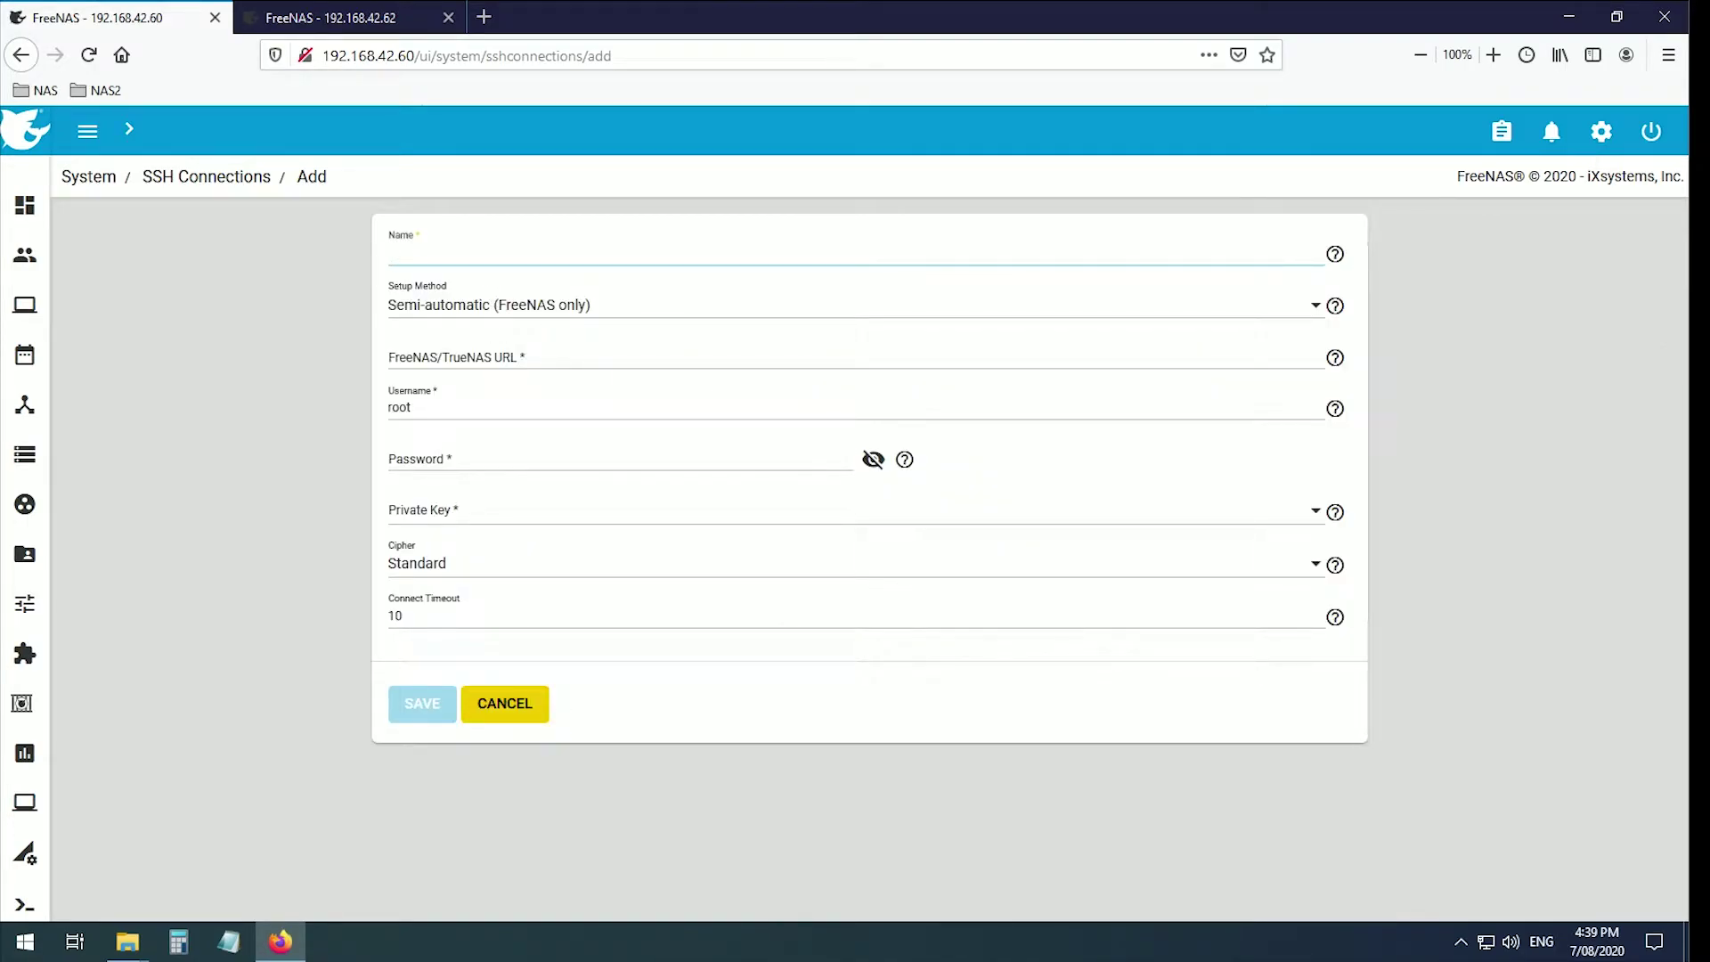
{"action": "type", "text": "Backup"}
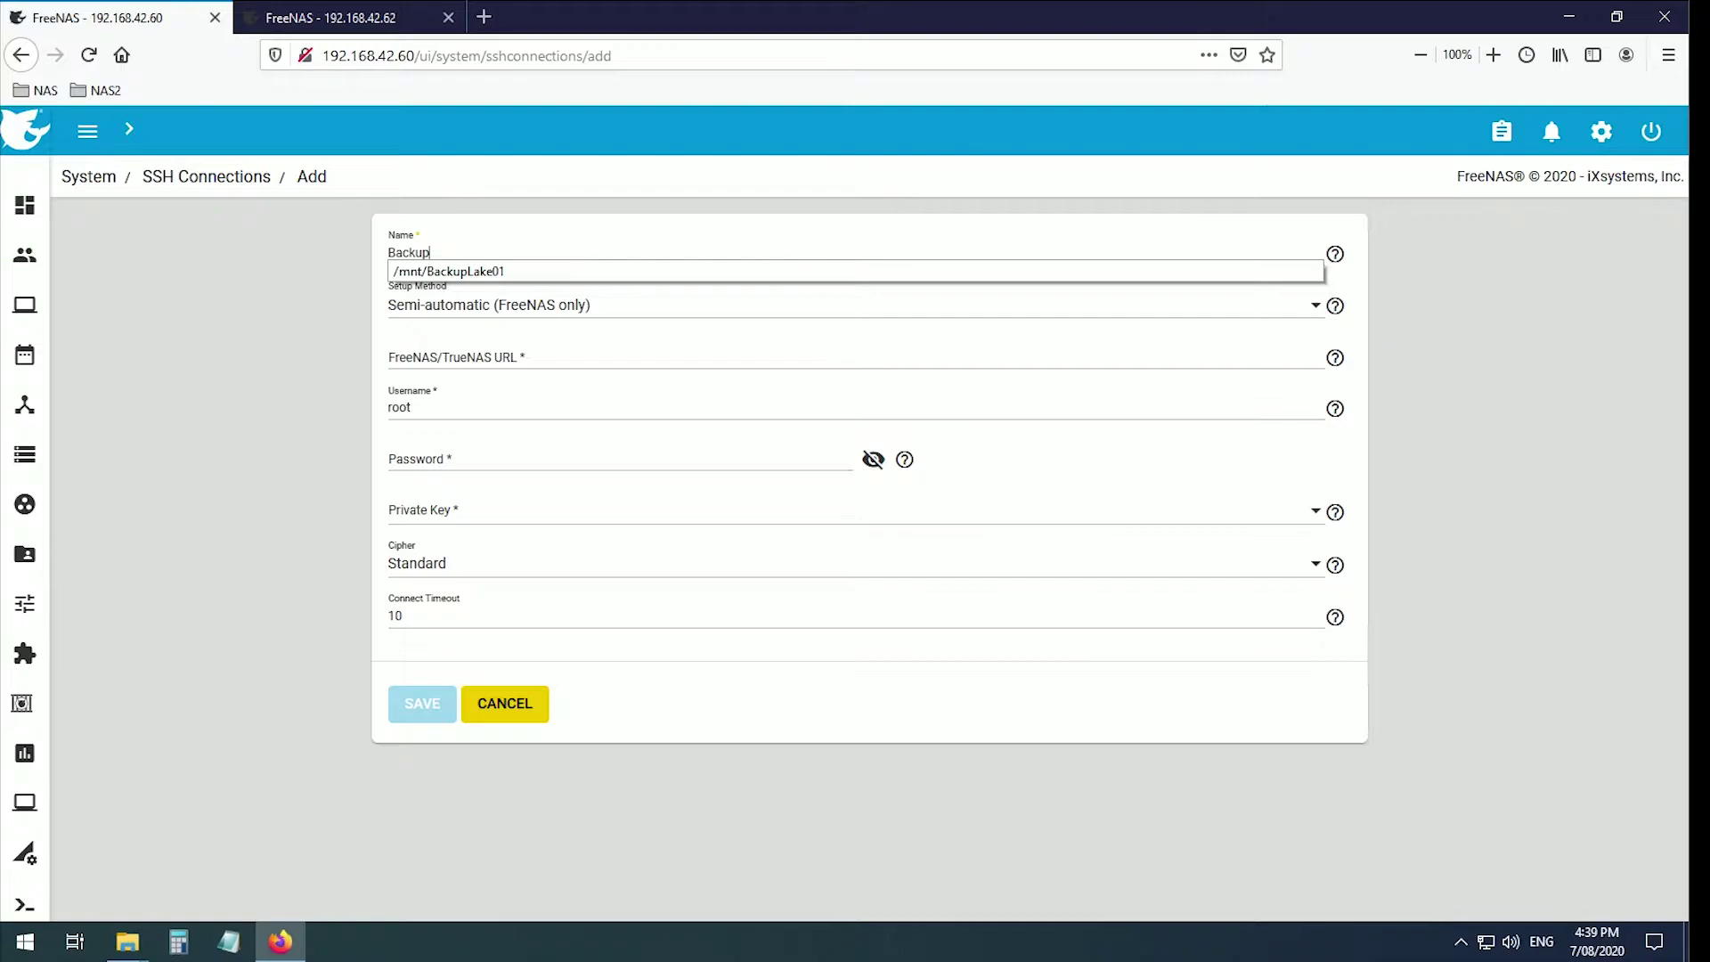
{"action": "type", "text": "SSH"}
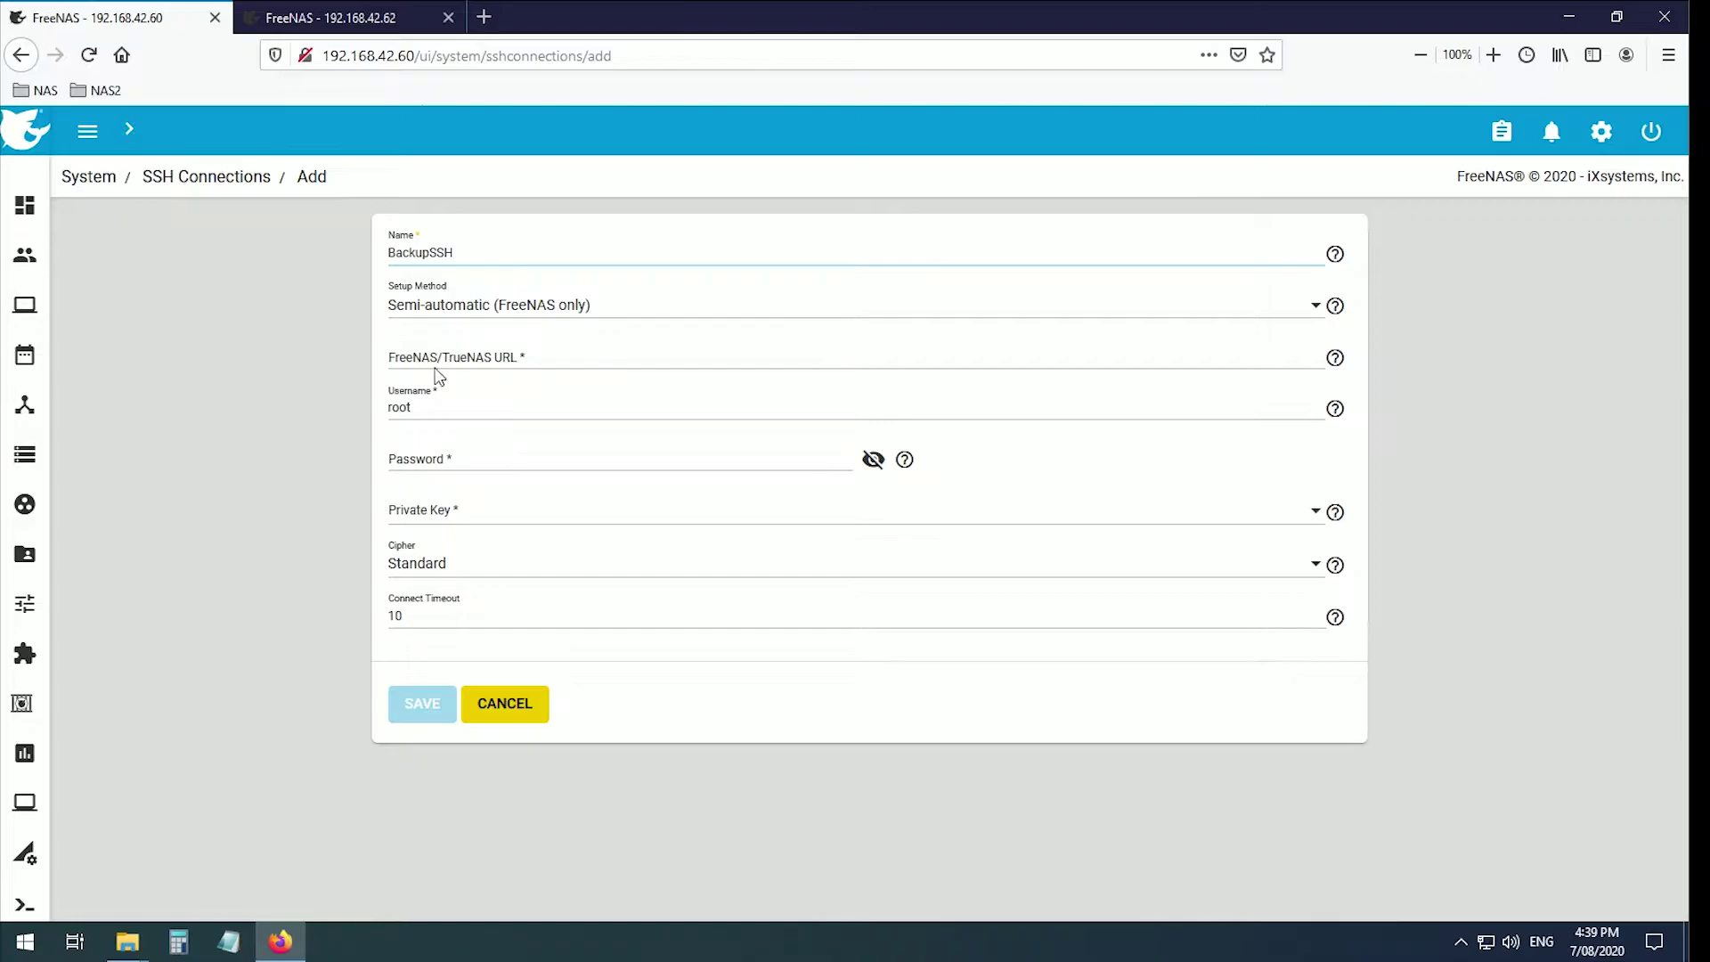
{"action": "left_click", "coordinate": [338, 18]}
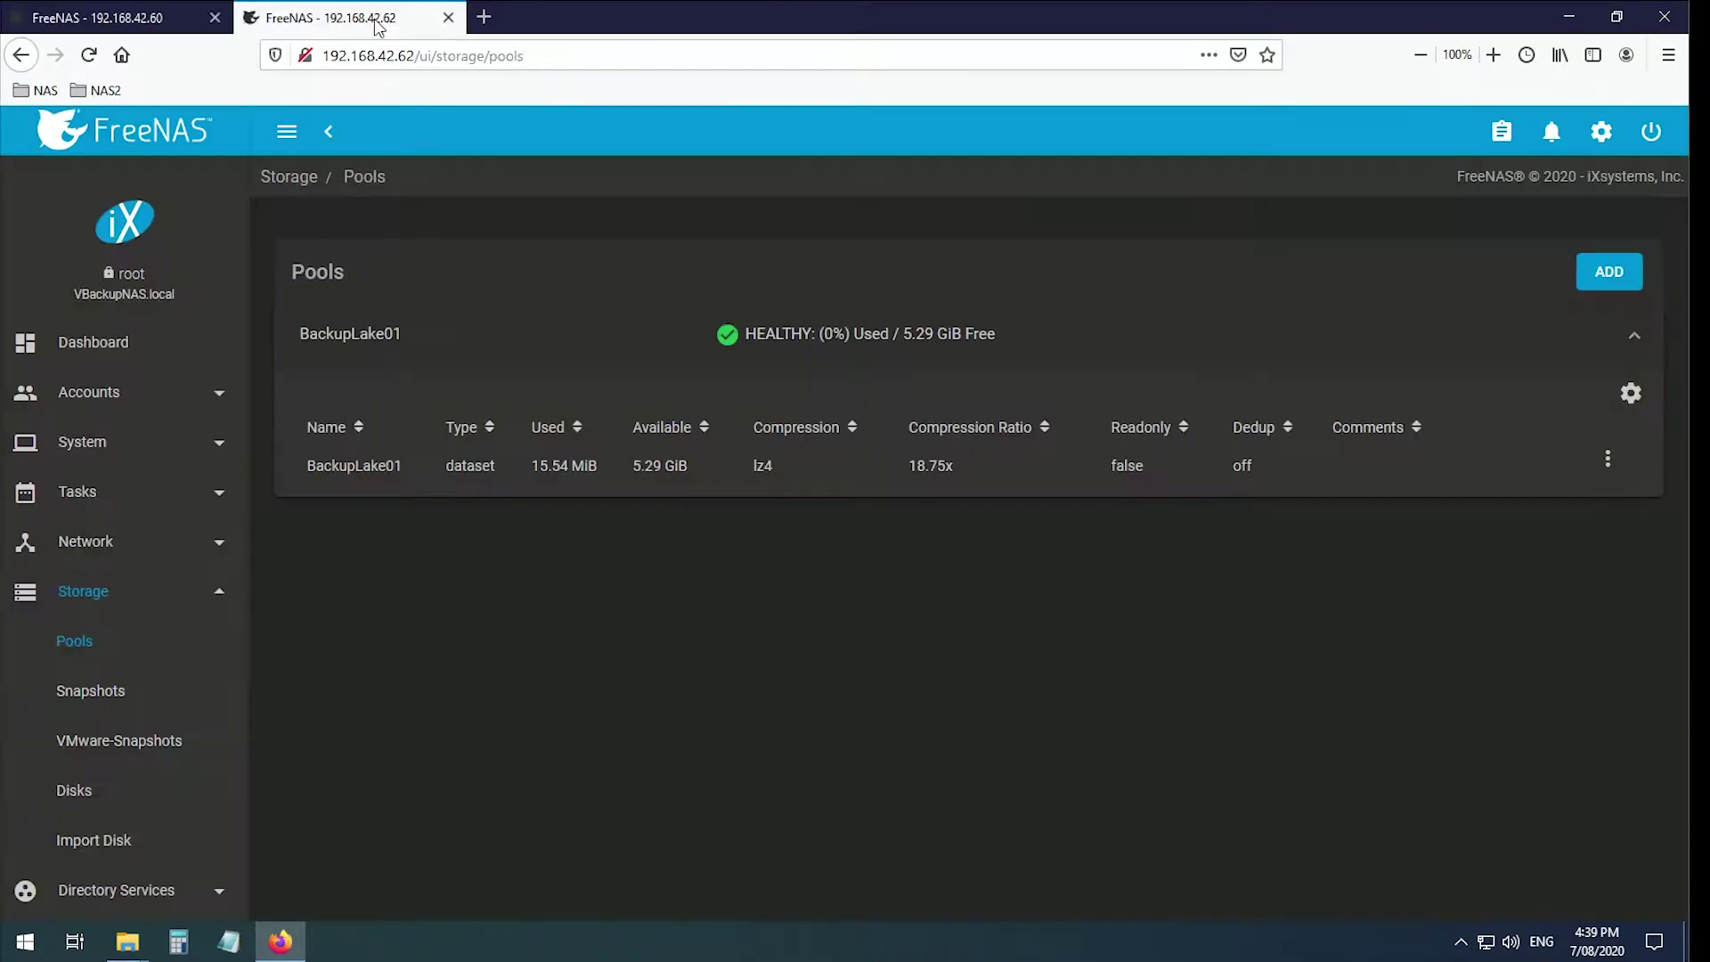
{"action": "key", "text": "ctrl+l"}
{"action": "key", "text": "Home"}
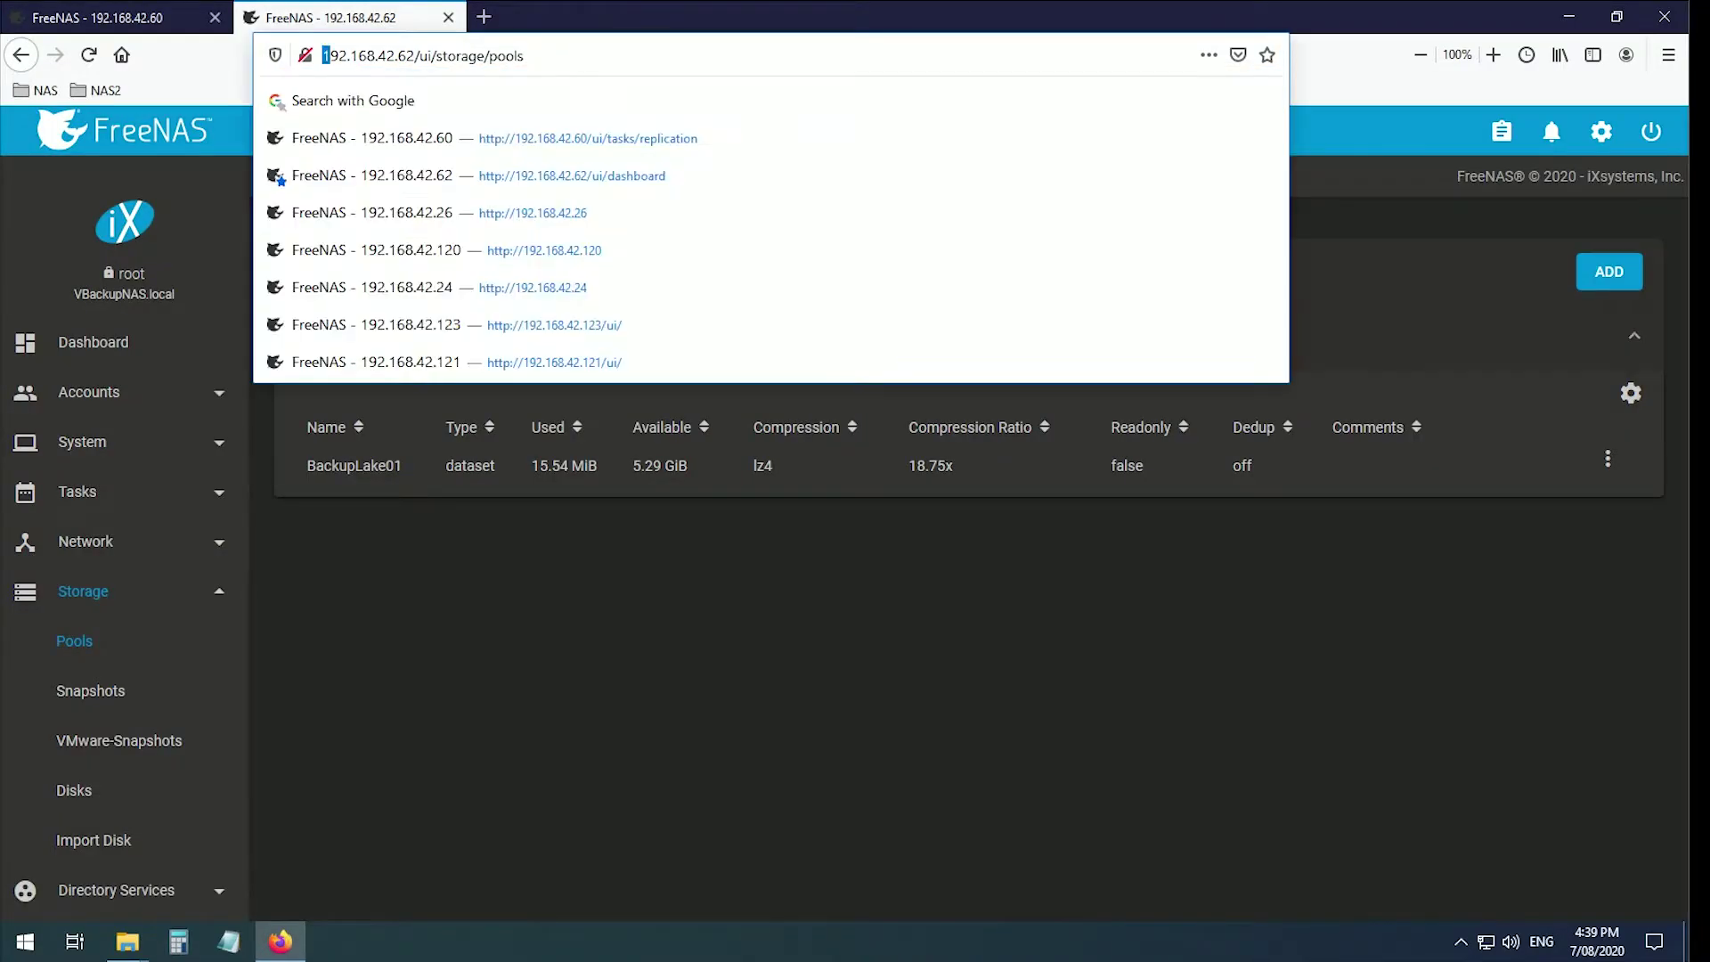
{"action": "key", "text": "ctrl+shift+Right"}
{"action": "key", "text": "ctrl+shift+Right"}
{"action": "key", "text": "ctrl+shift+Right"}
{"action": "key", "text": "ctrl+shift+Right"}
{"action": "right_click", "coordinate": [401, 56]}
{"action": "left_click", "coordinate": [445, 121]}
{"action": "left_click", "coordinate": [134, 20]}
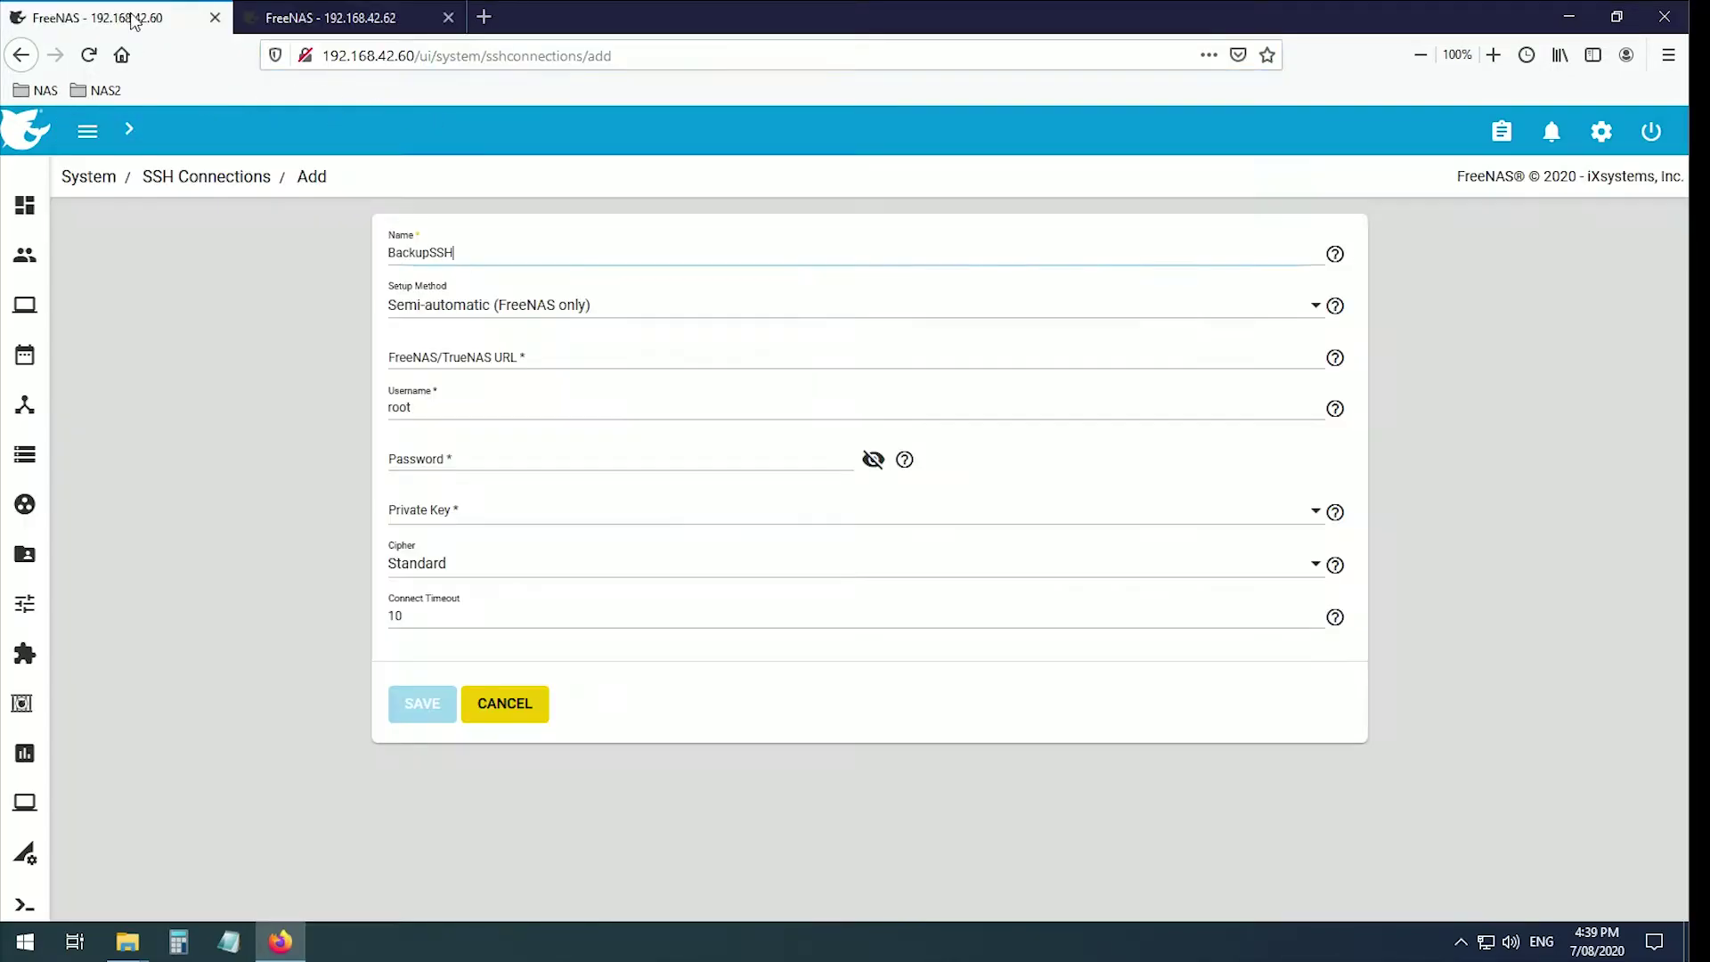
Paste the backup NAS URL, enter the root password, choose Generate New private key, and save.
{"action": "left_click", "coordinate": [459, 365]}
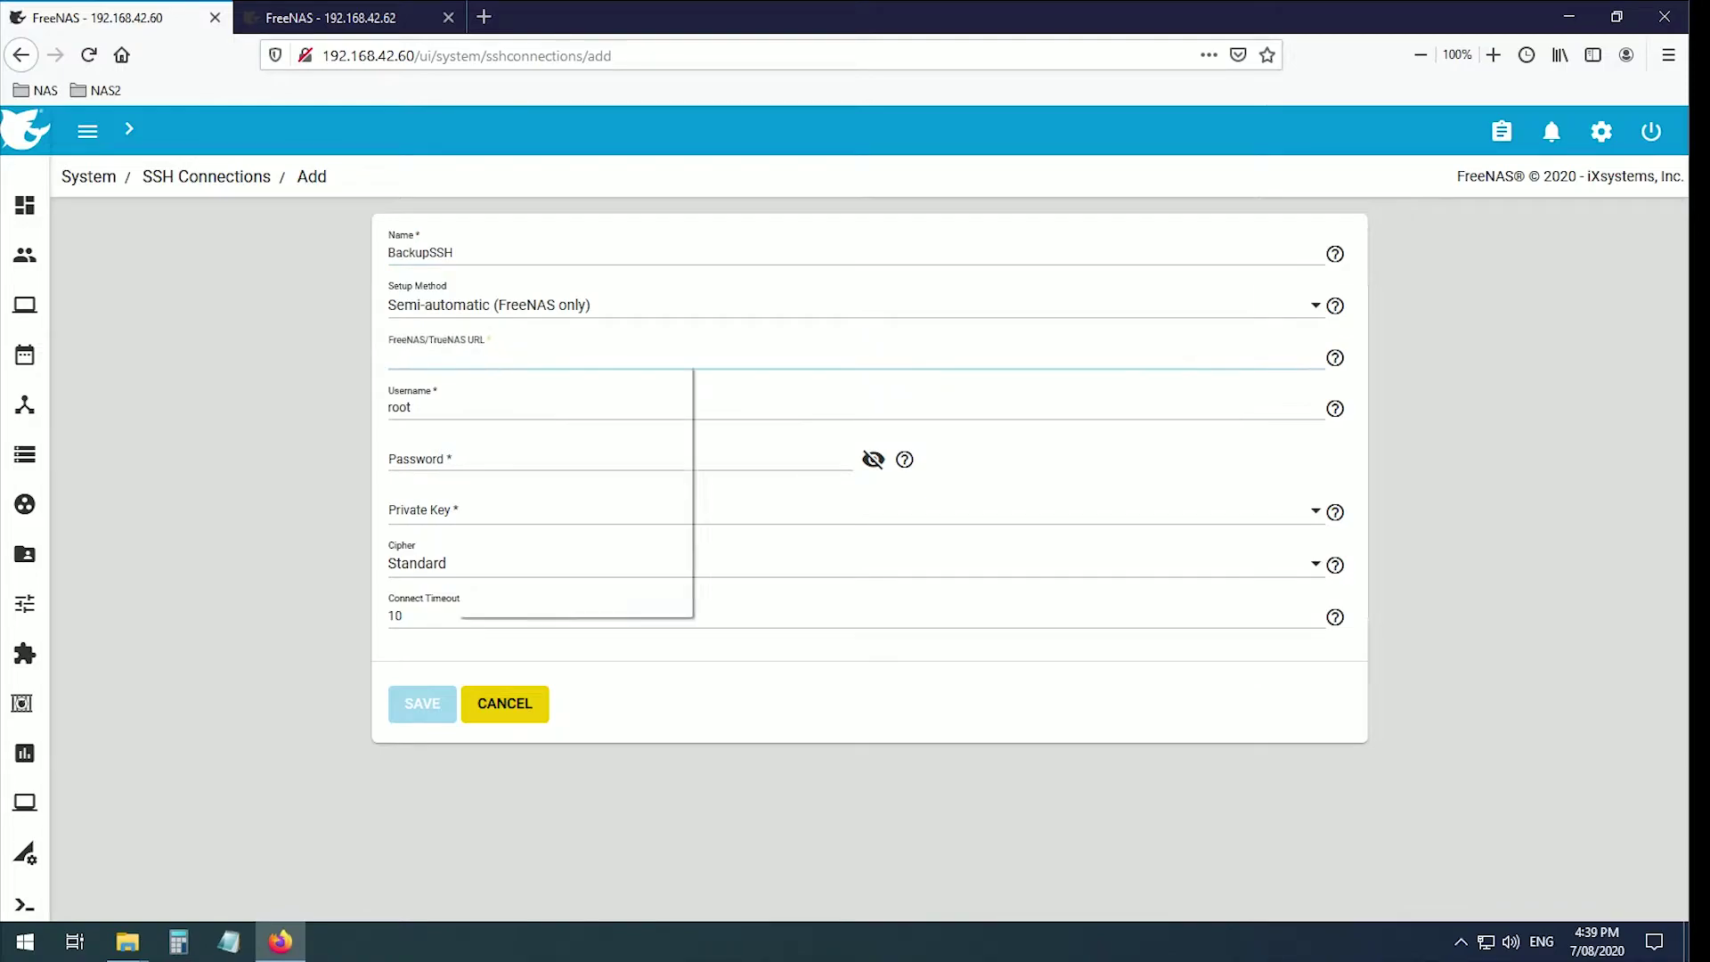
{"action": "right_click", "coordinate": [459, 365]}
{"action": "left_click", "coordinate": [526, 447]}
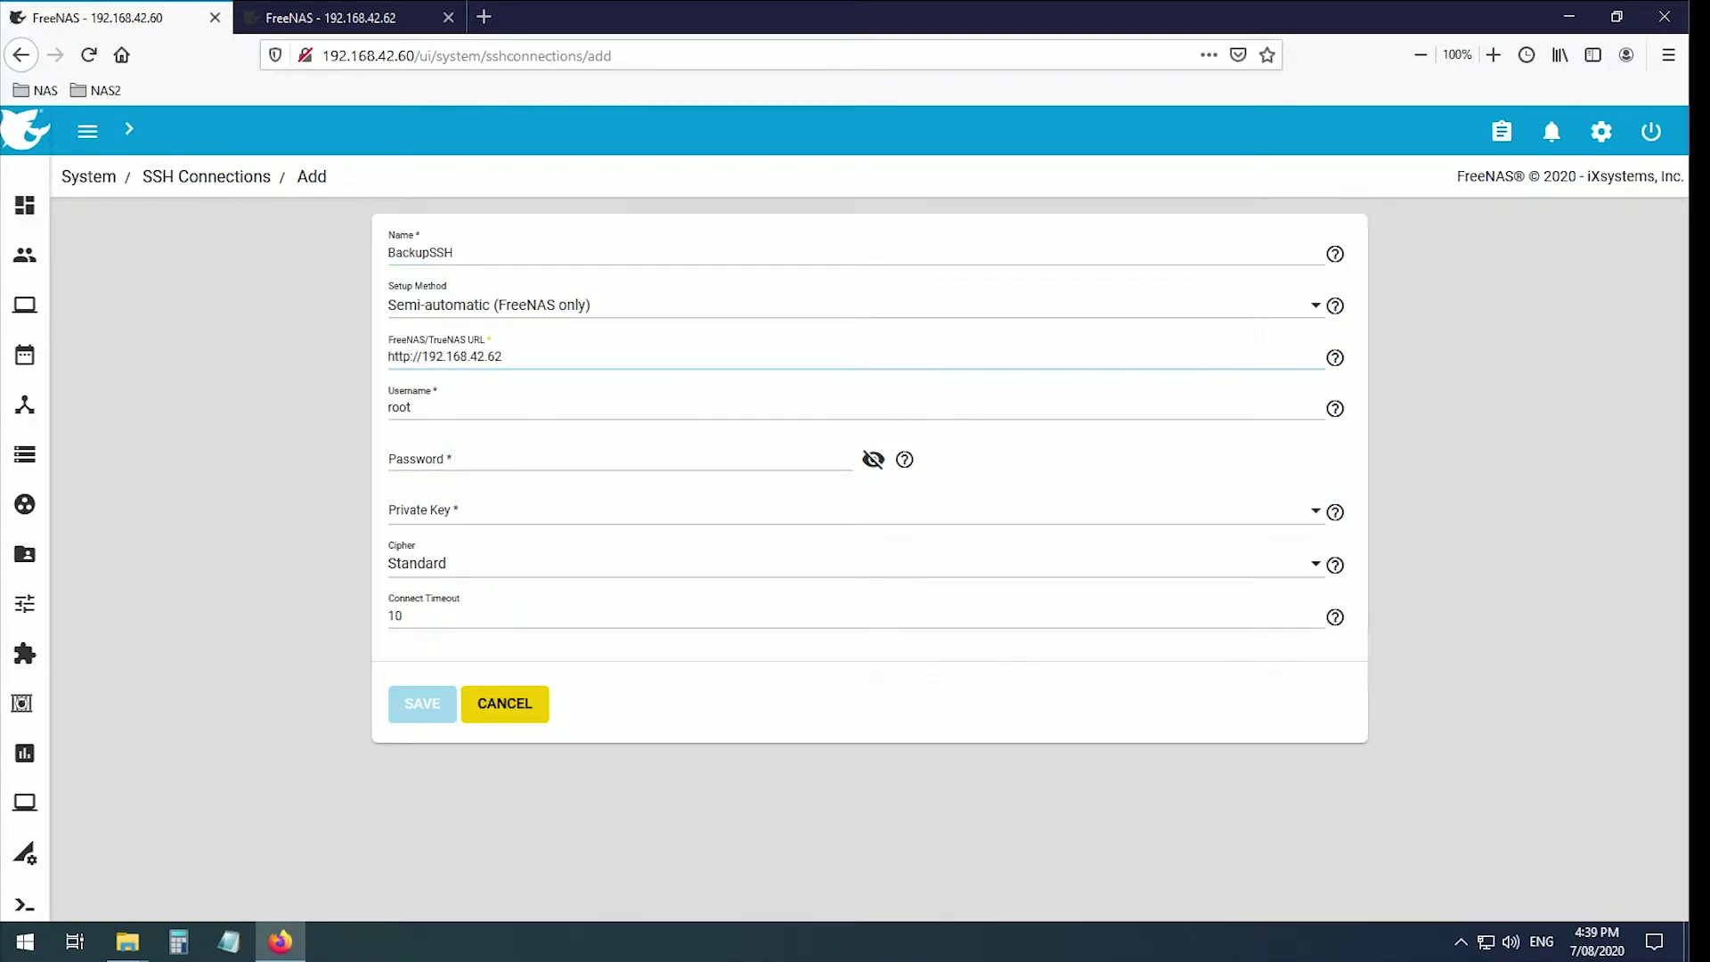
{"action": "left_click", "coordinate": [440, 456]}
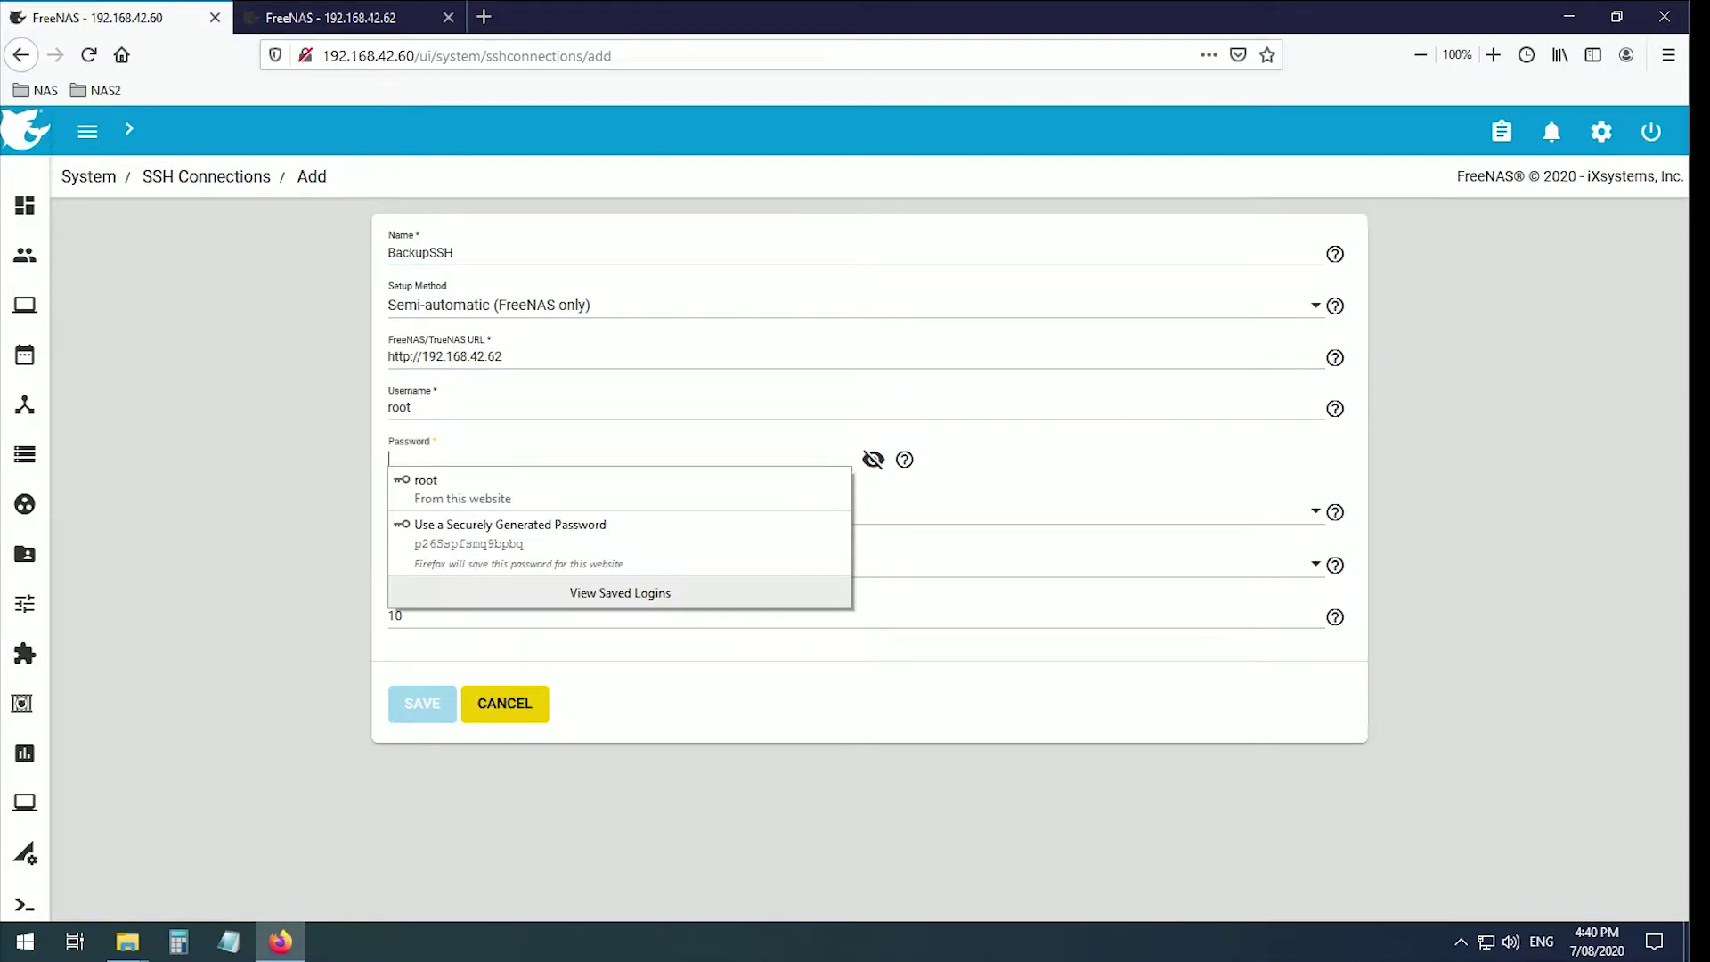
{"action": "type", "text": "******"}
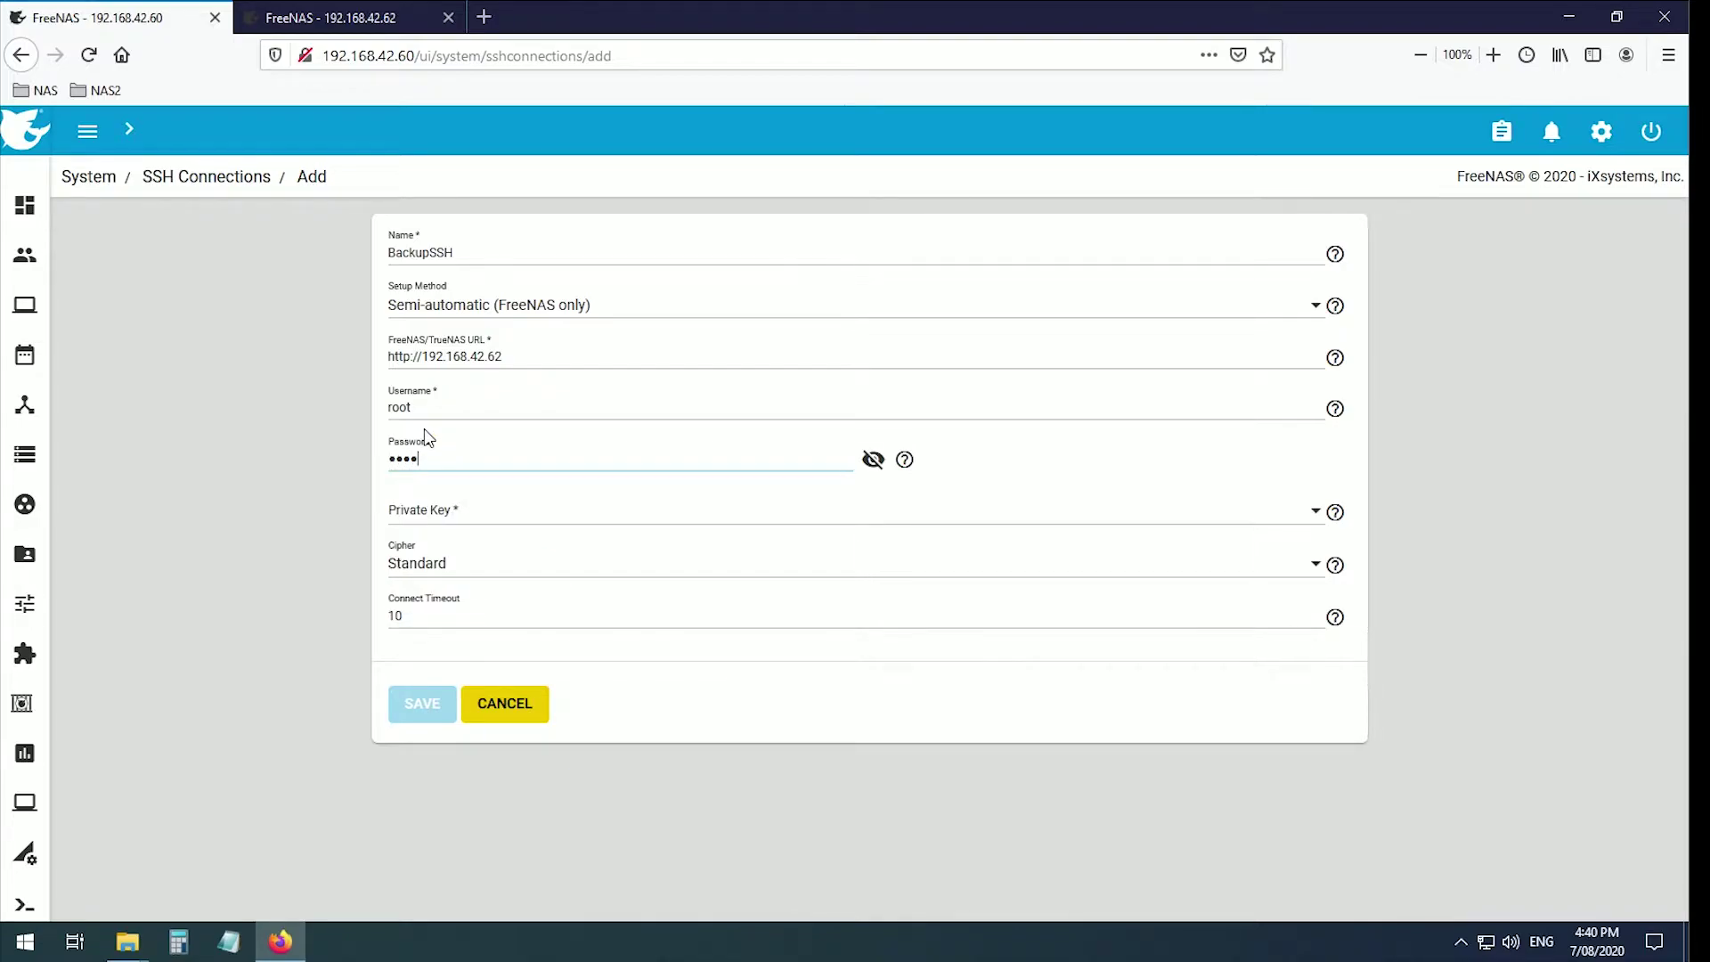
{"action": "left_click", "coordinate": [437, 511]}
{"action": "left_click", "coordinate": [442, 521]}
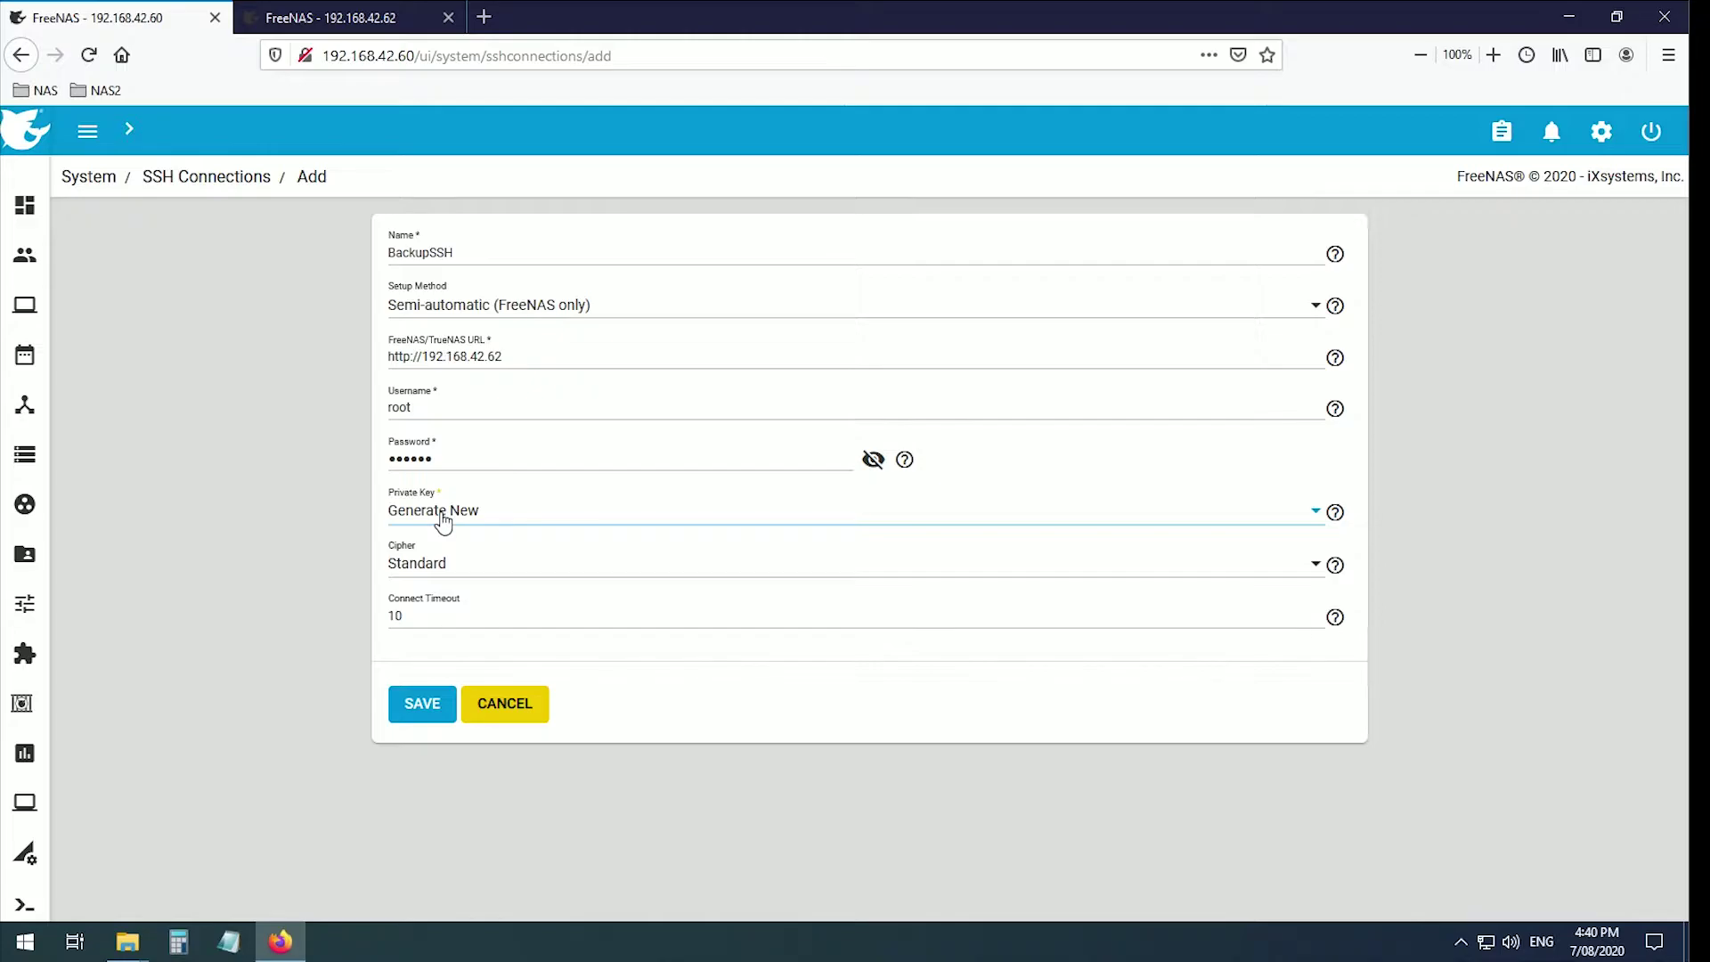
{"action": "left_click", "coordinate": [430, 708]}
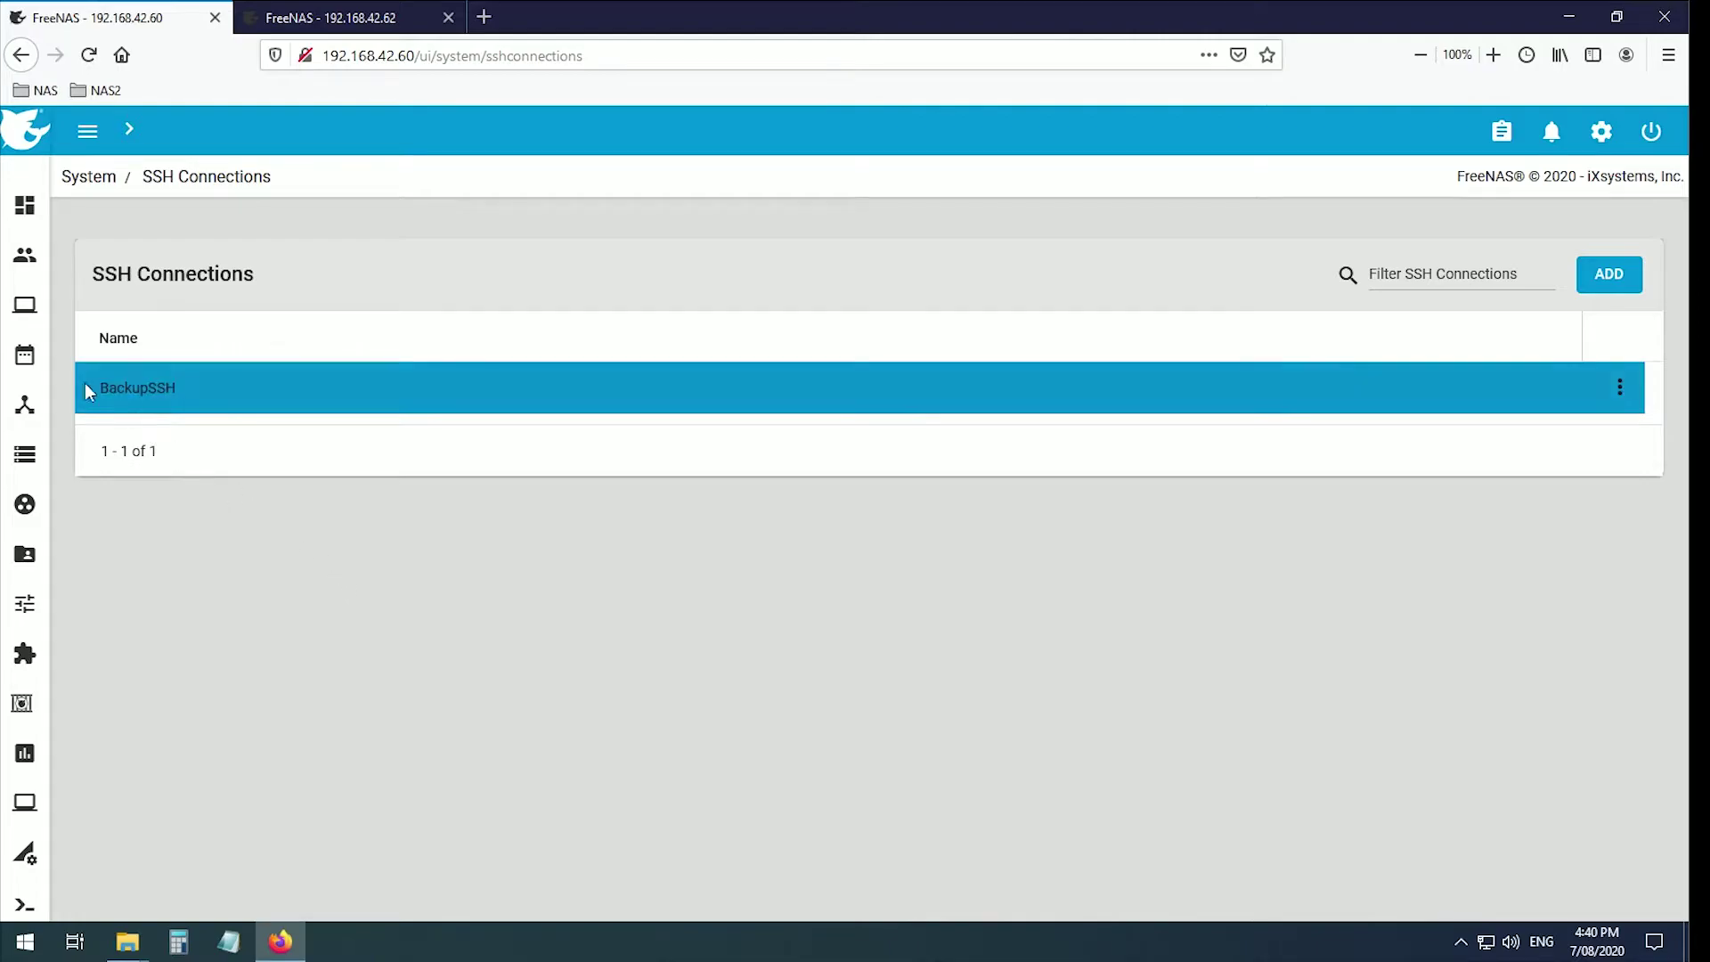
Start a new replication task under Tasks > Replication Tasks using Advanced Replication Creation.
{"action": "left_click", "coordinate": [34, 361]}
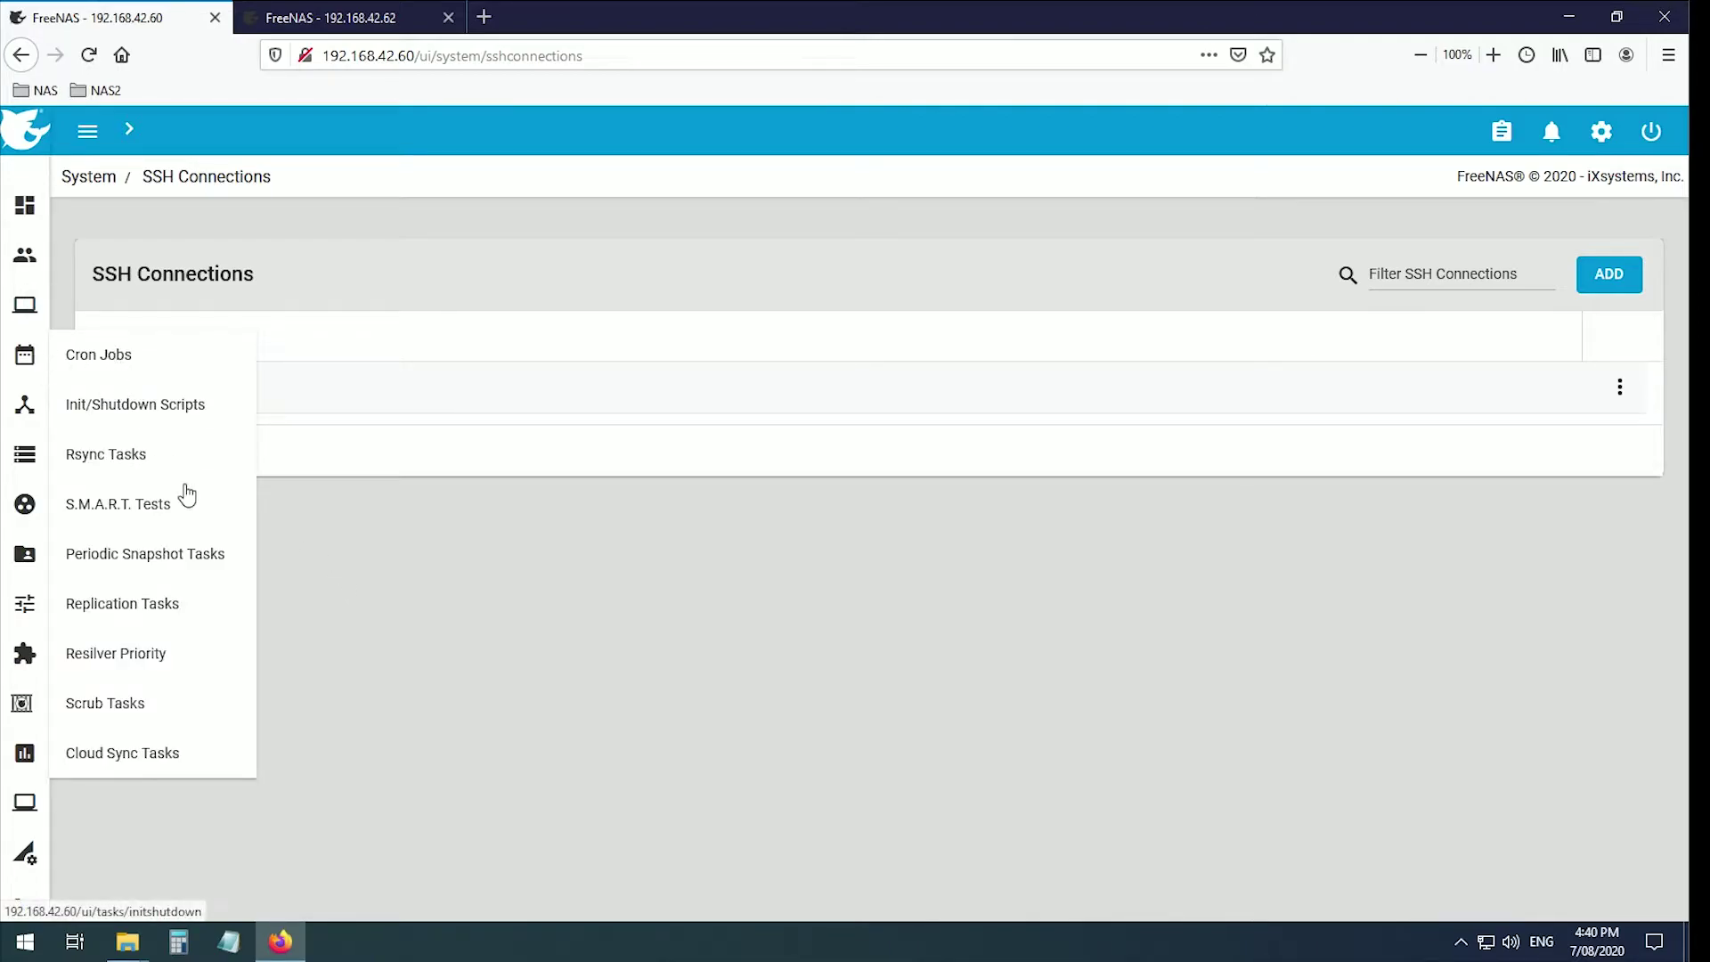
{"action": "left_click", "coordinate": [109, 611]}
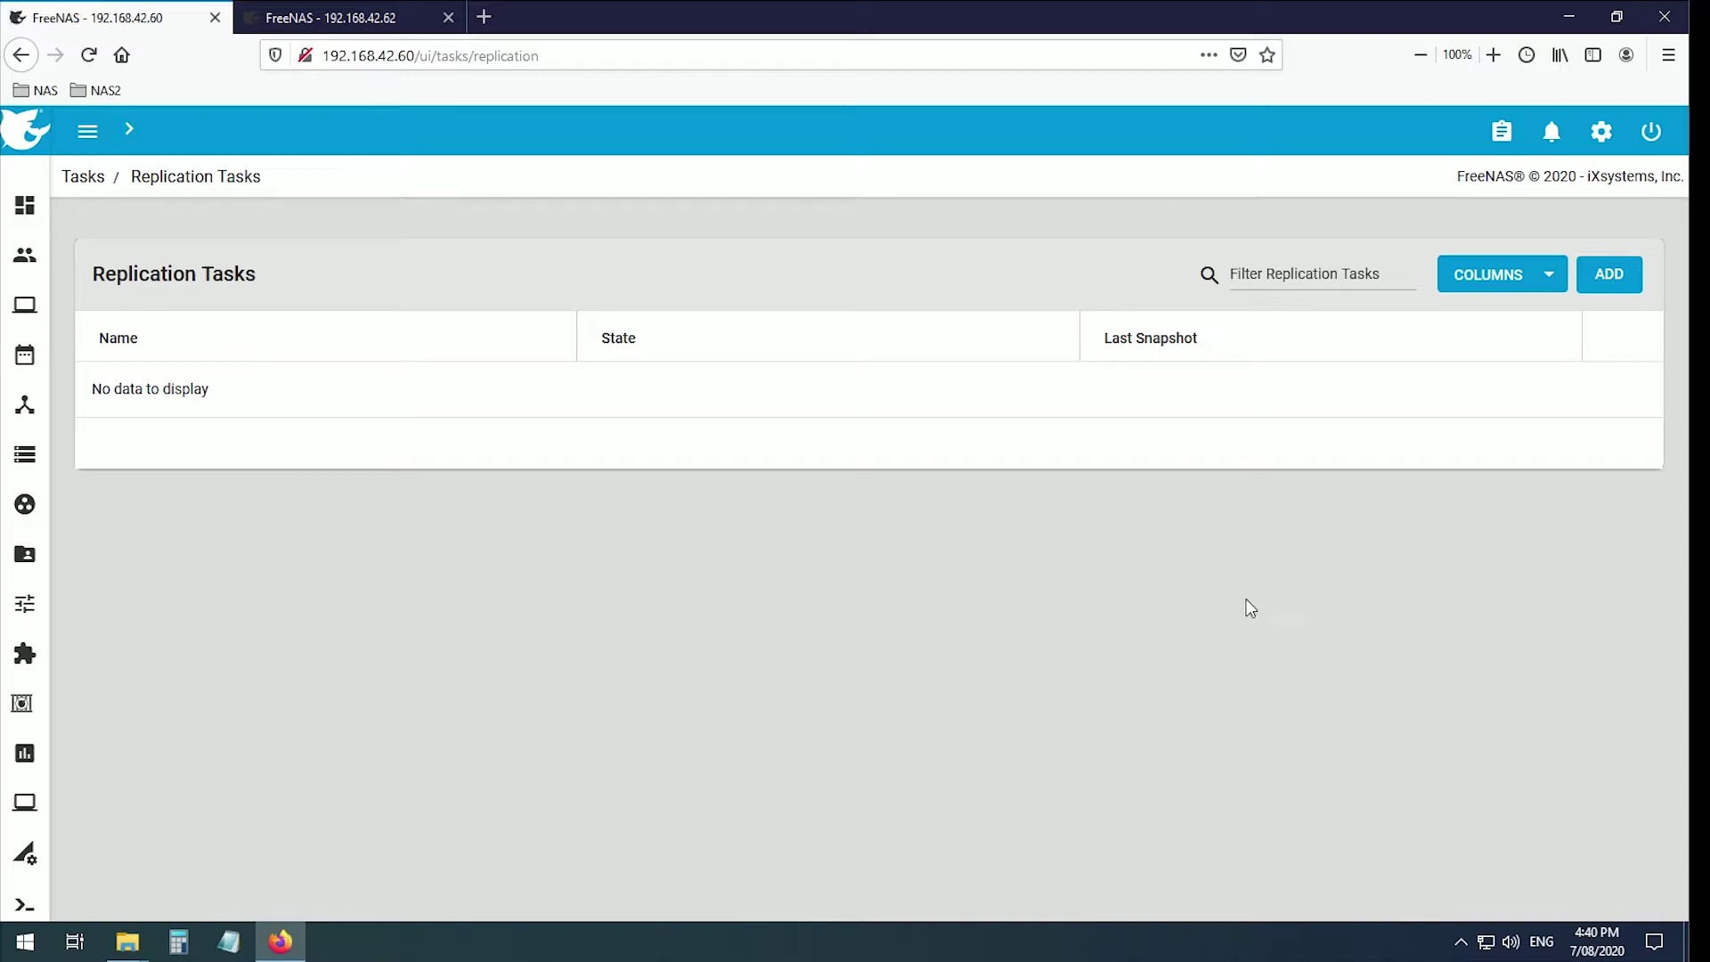
{"action": "left_click", "coordinate": [1604, 278]}
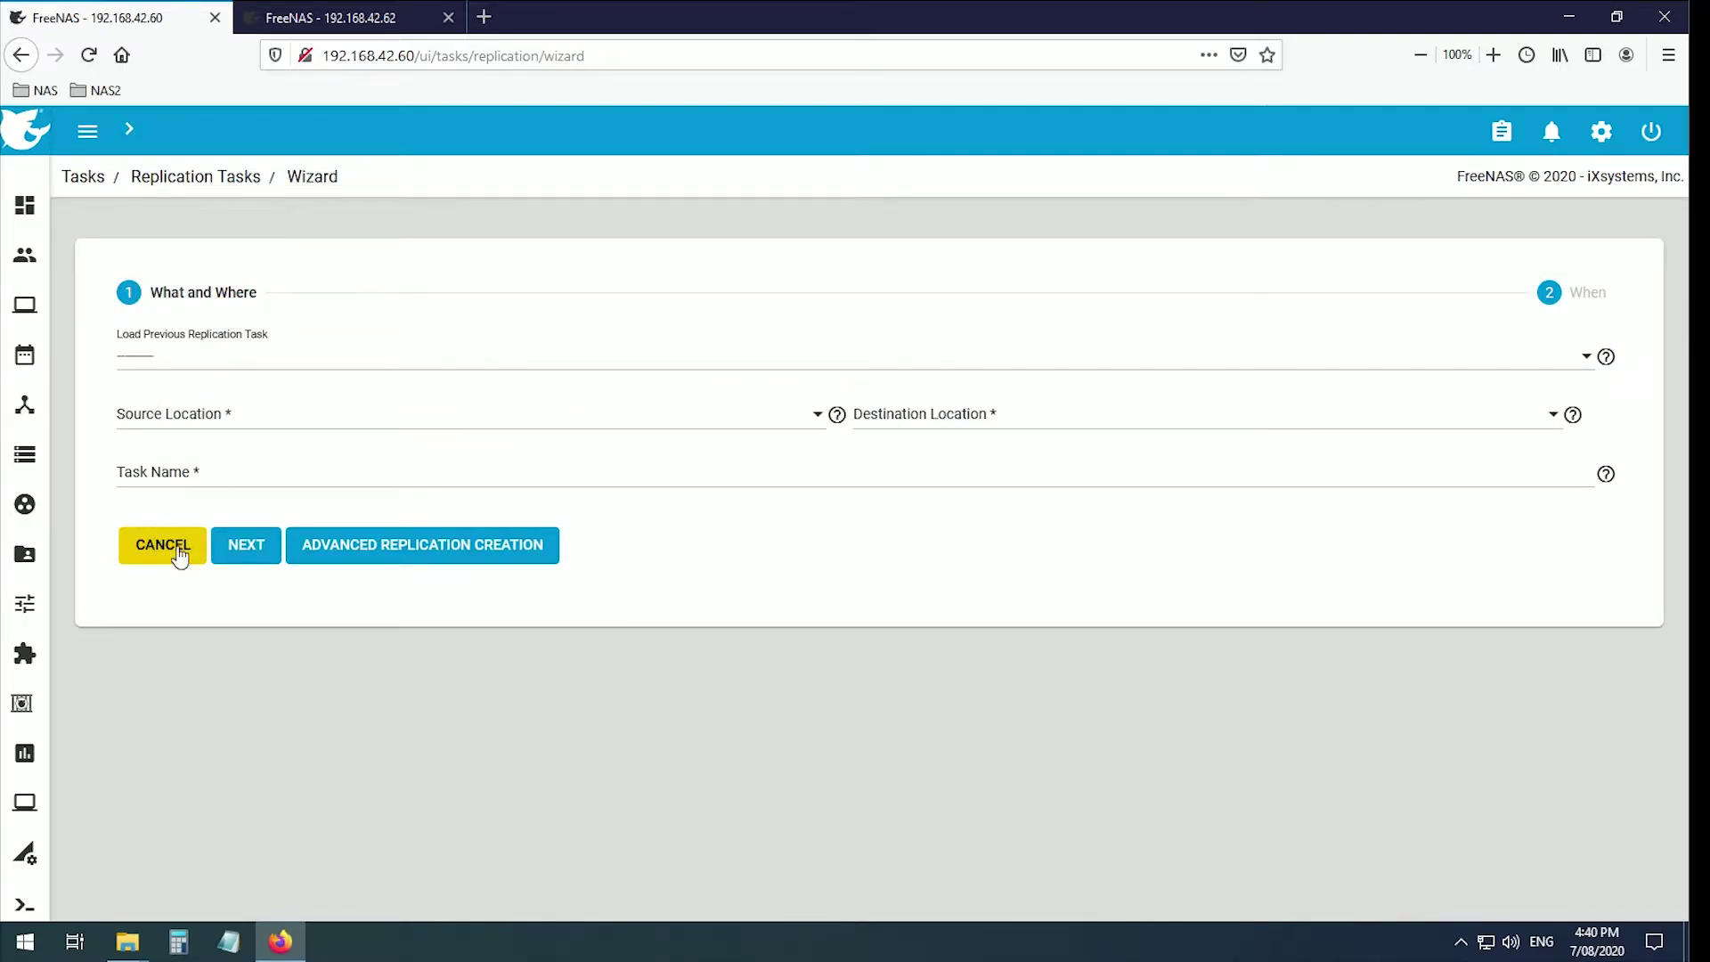
{"action": "left_click", "coordinate": [422, 546]}
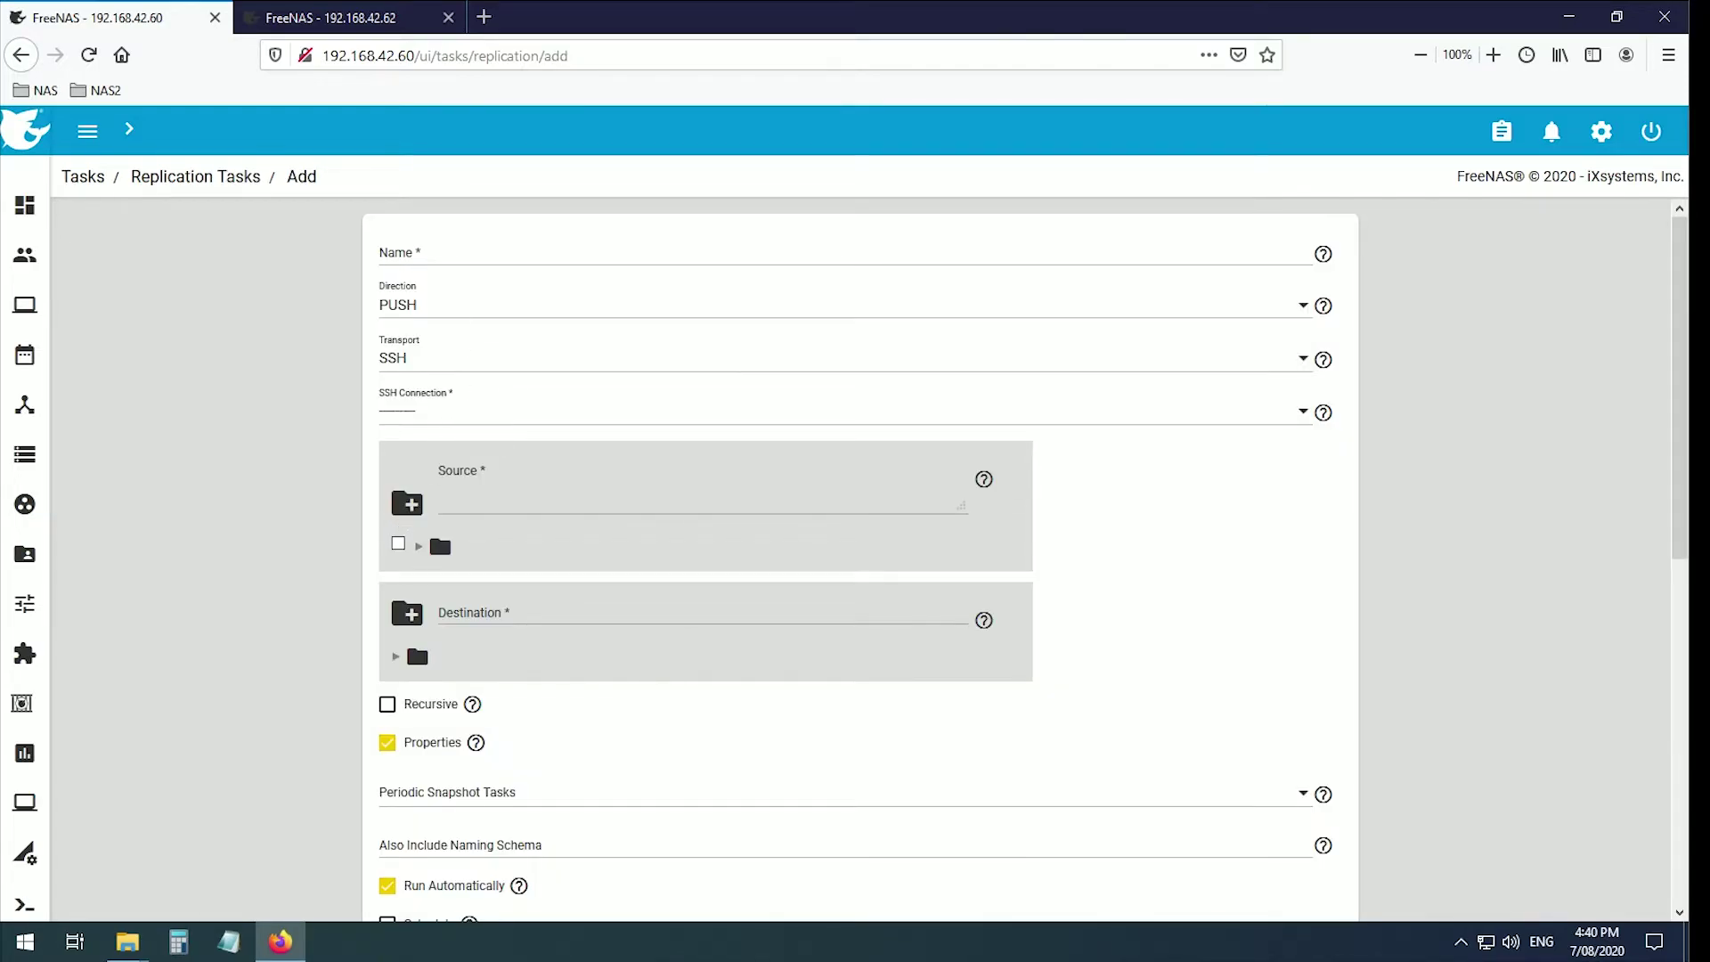
Name the replication task Videos and select BackupSSH as its SSH connection.
{"action": "left_click", "coordinate": [380, 253]}
{"action": "type", "text": "V"}
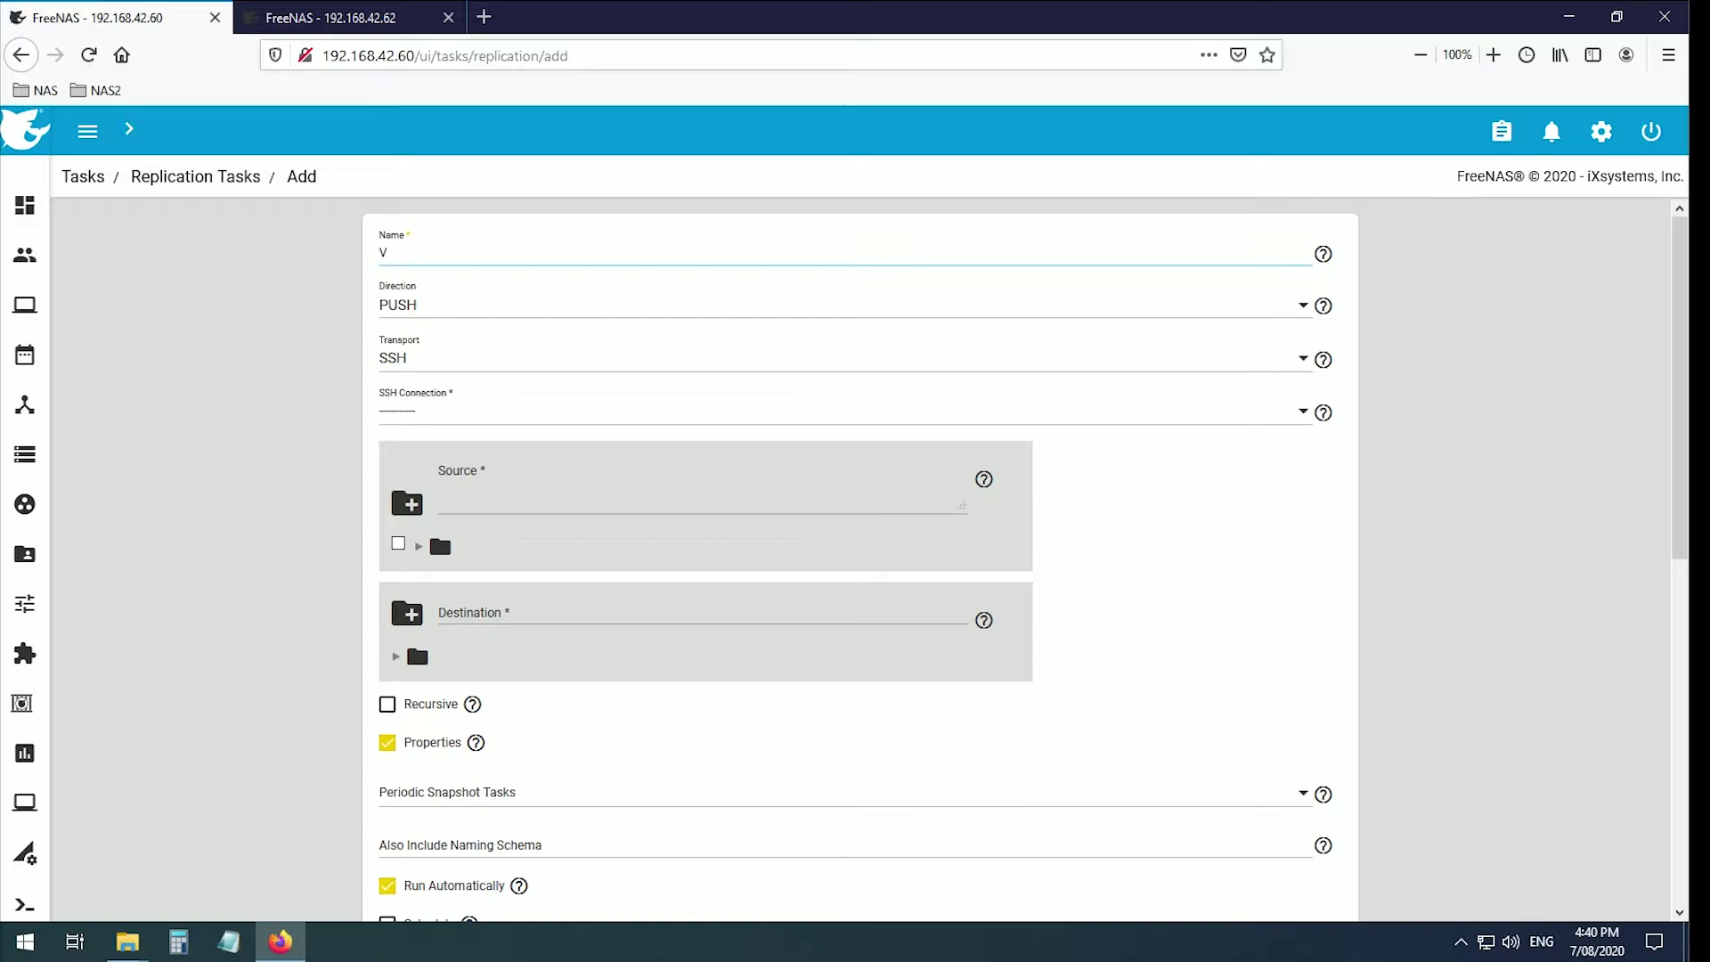
{"action": "type", "text": "idedo"}
{"action": "key", "text": "BackSpace"}
{"action": "key", "text": "BackSpace"}
{"action": "type", "text": "os"}
{"action": "left_click", "coordinate": [401, 410]}
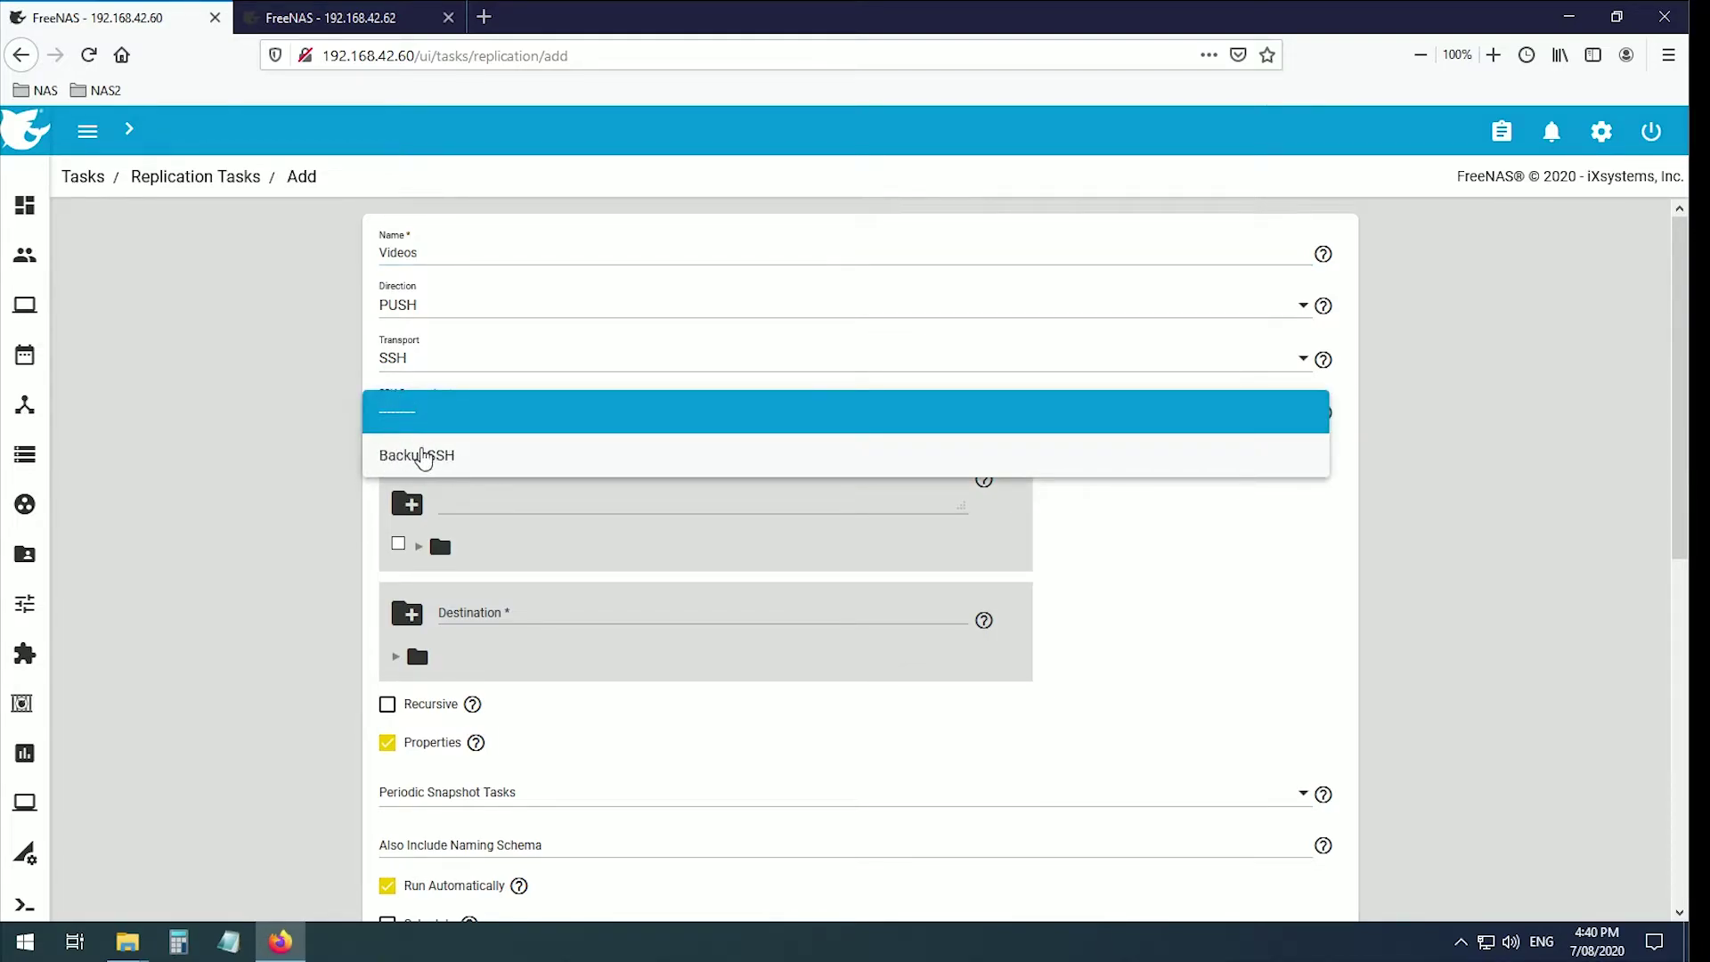
{"action": "left_click", "coordinate": [440, 459]}
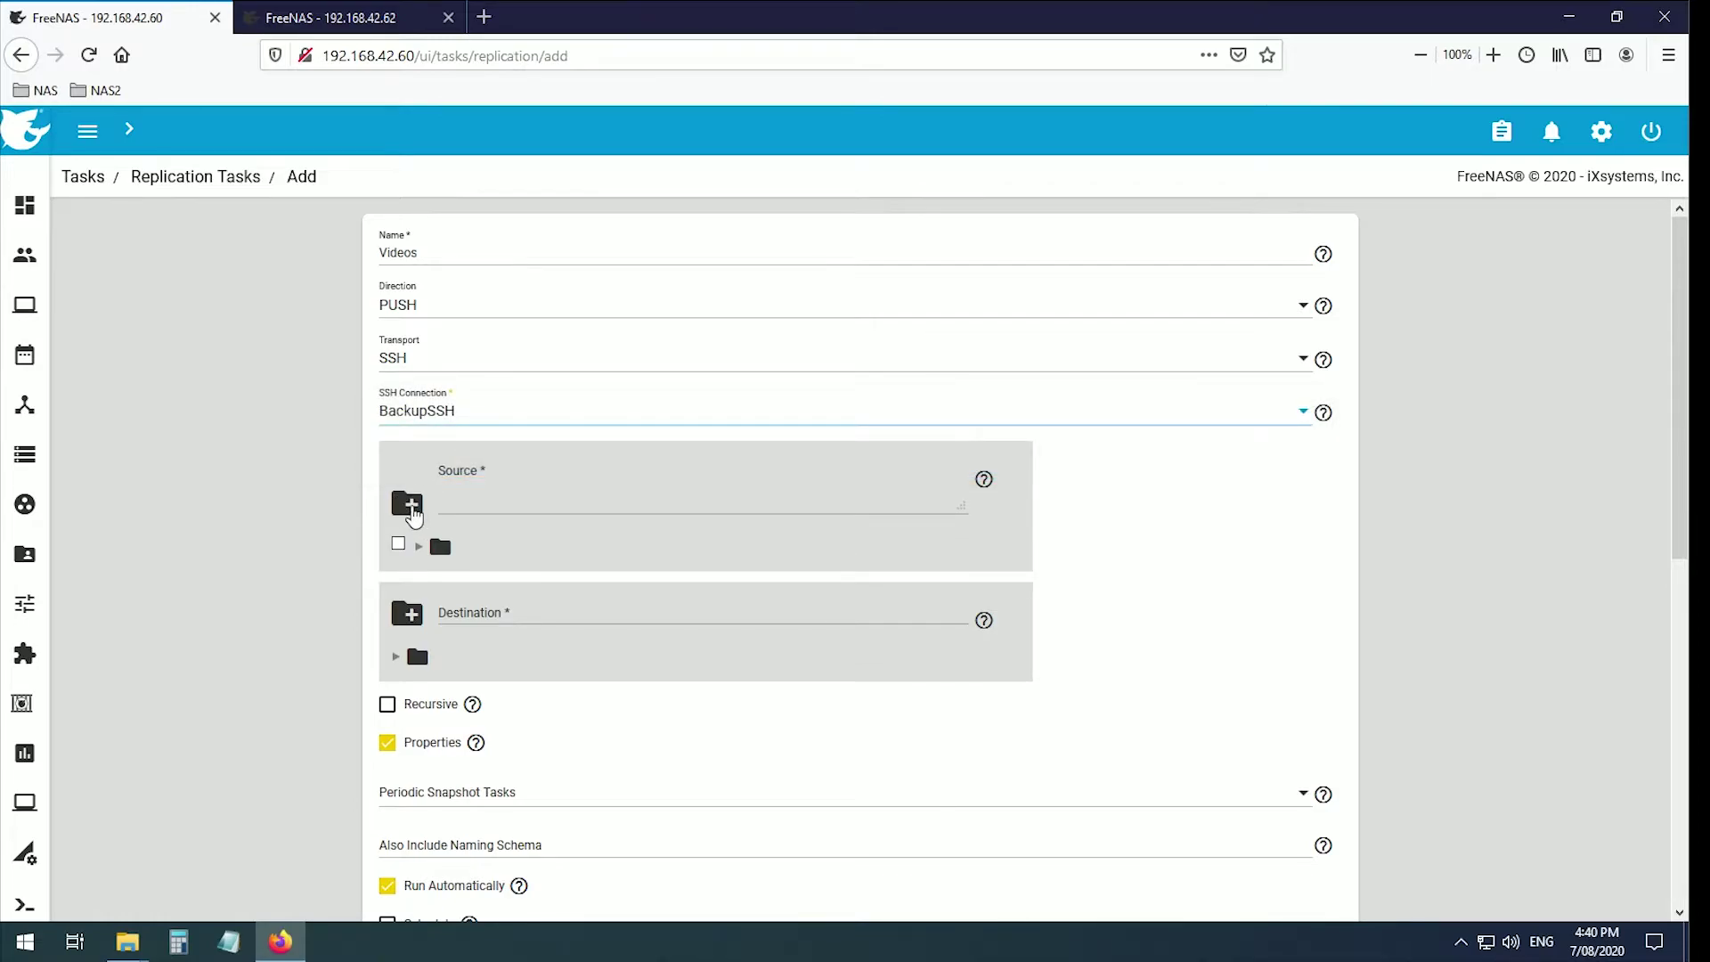
Select Lake01/Videos as the only replication source dataset.
{"action": "left_click", "coordinate": [412, 515]}
{"action": "left_click", "coordinate": [411, 516]}
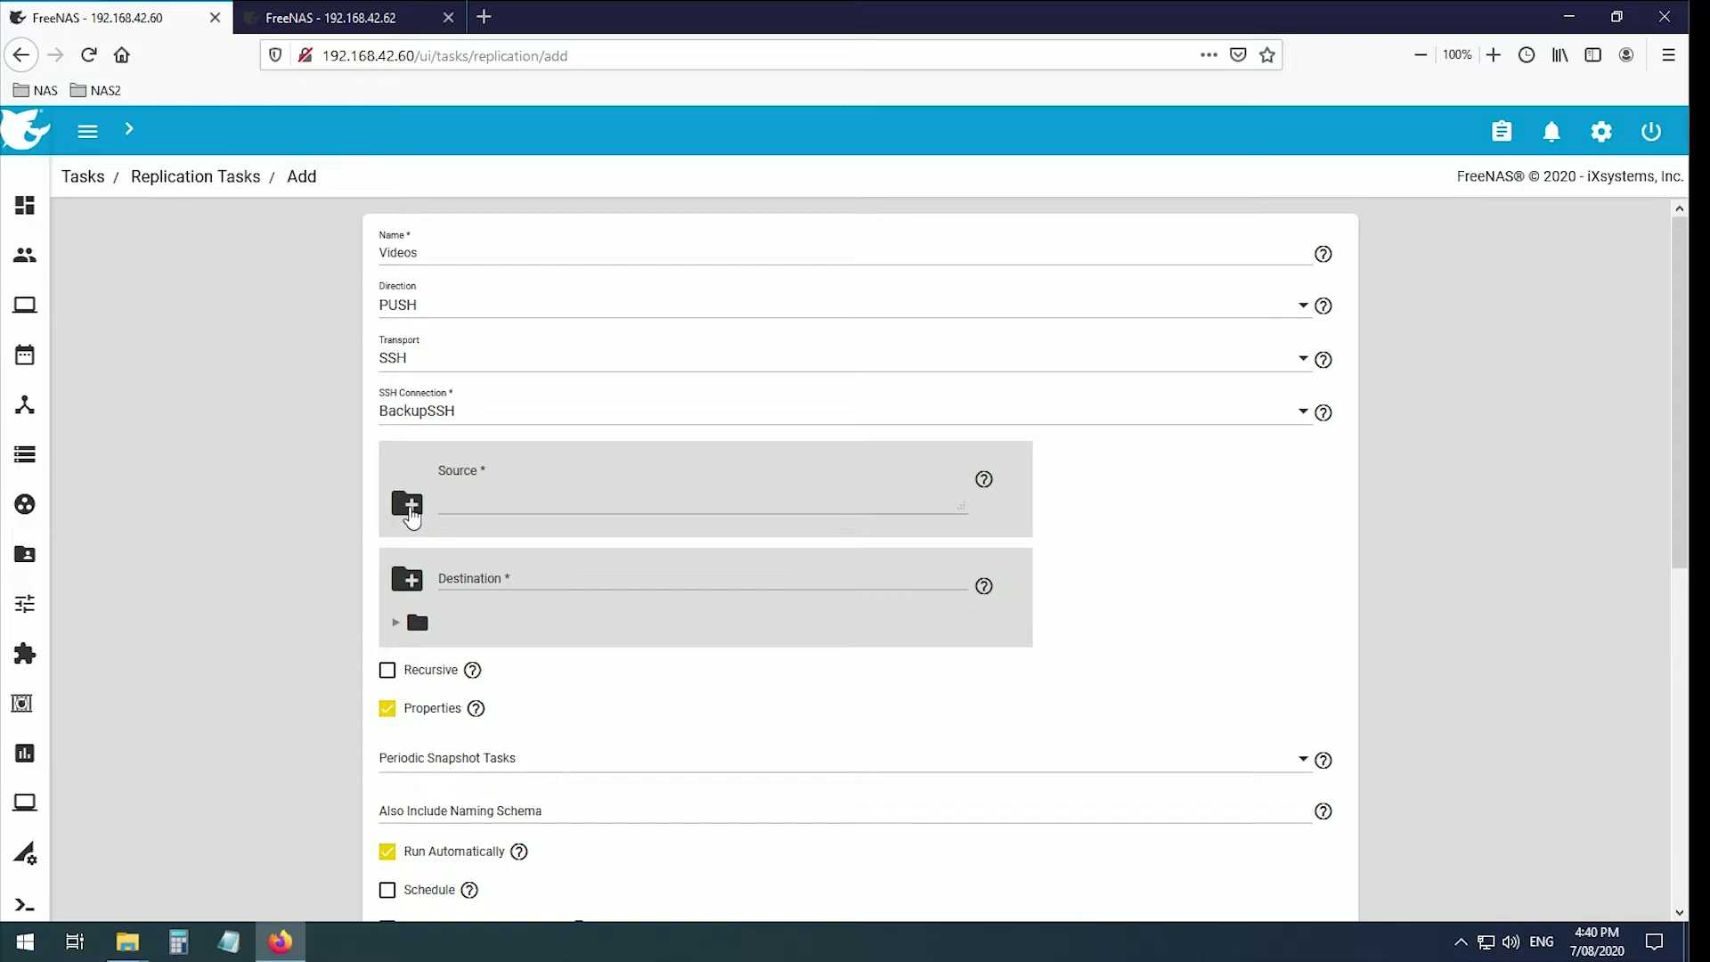
{"action": "left_click", "coordinate": [411, 516]}
{"action": "left_click", "coordinate": [418, 546]}
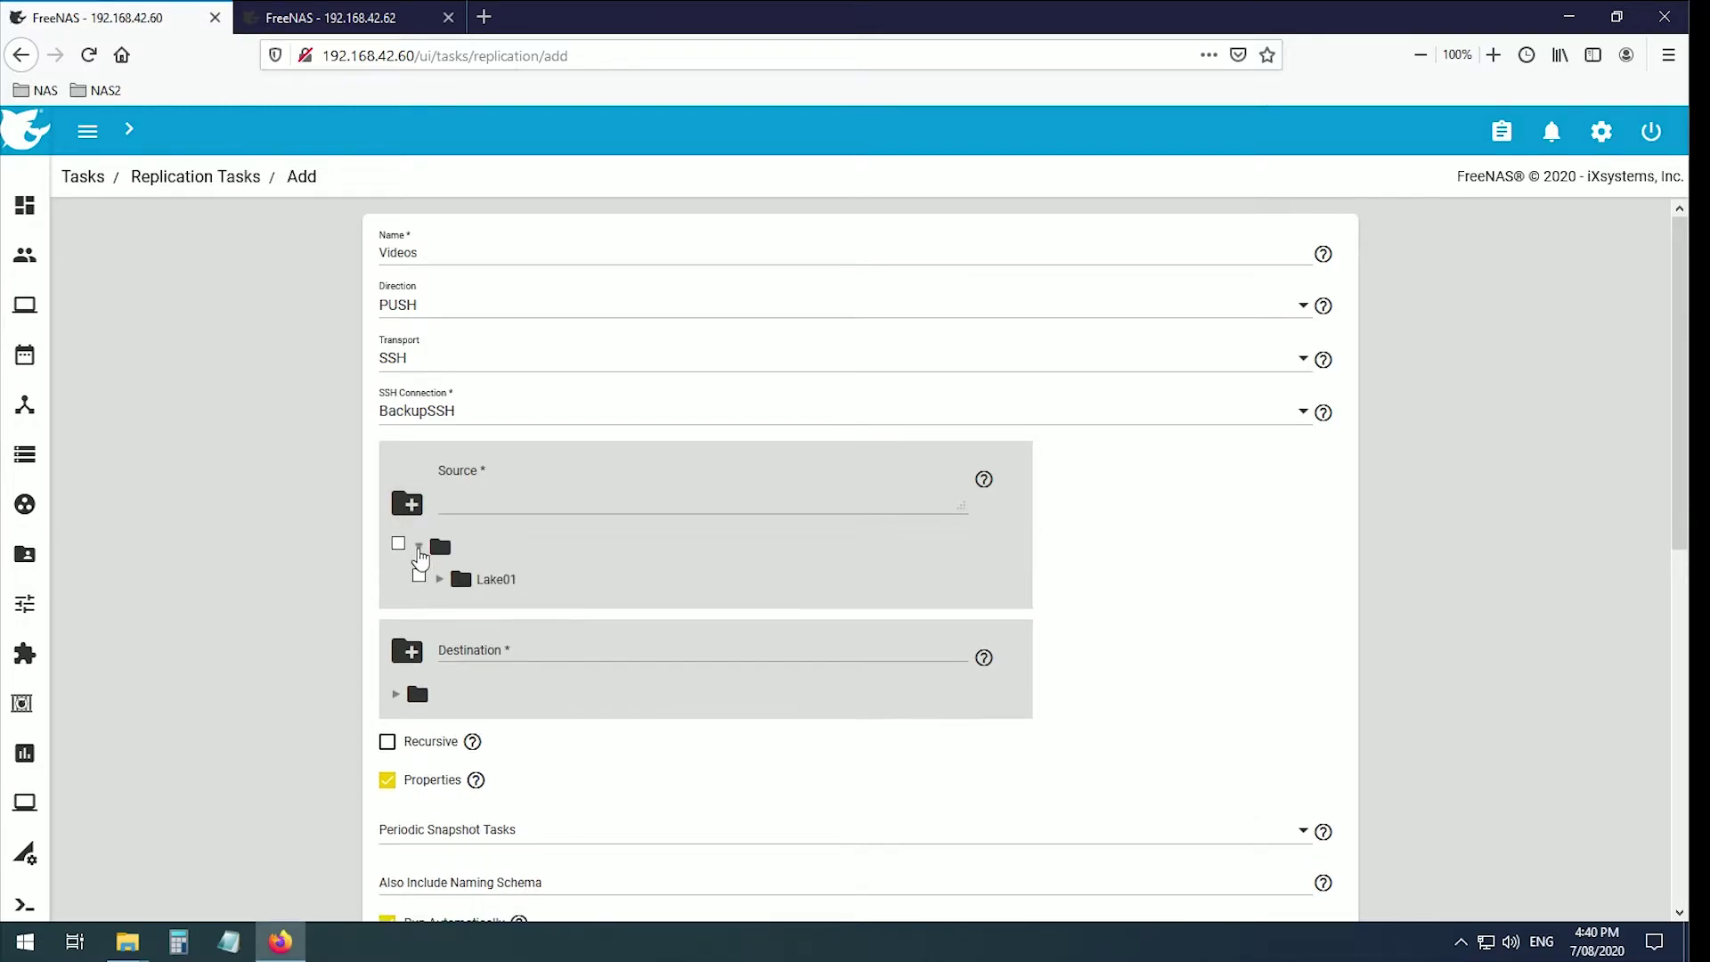
{"action": "left_click", "coordinate": [493, 580]}
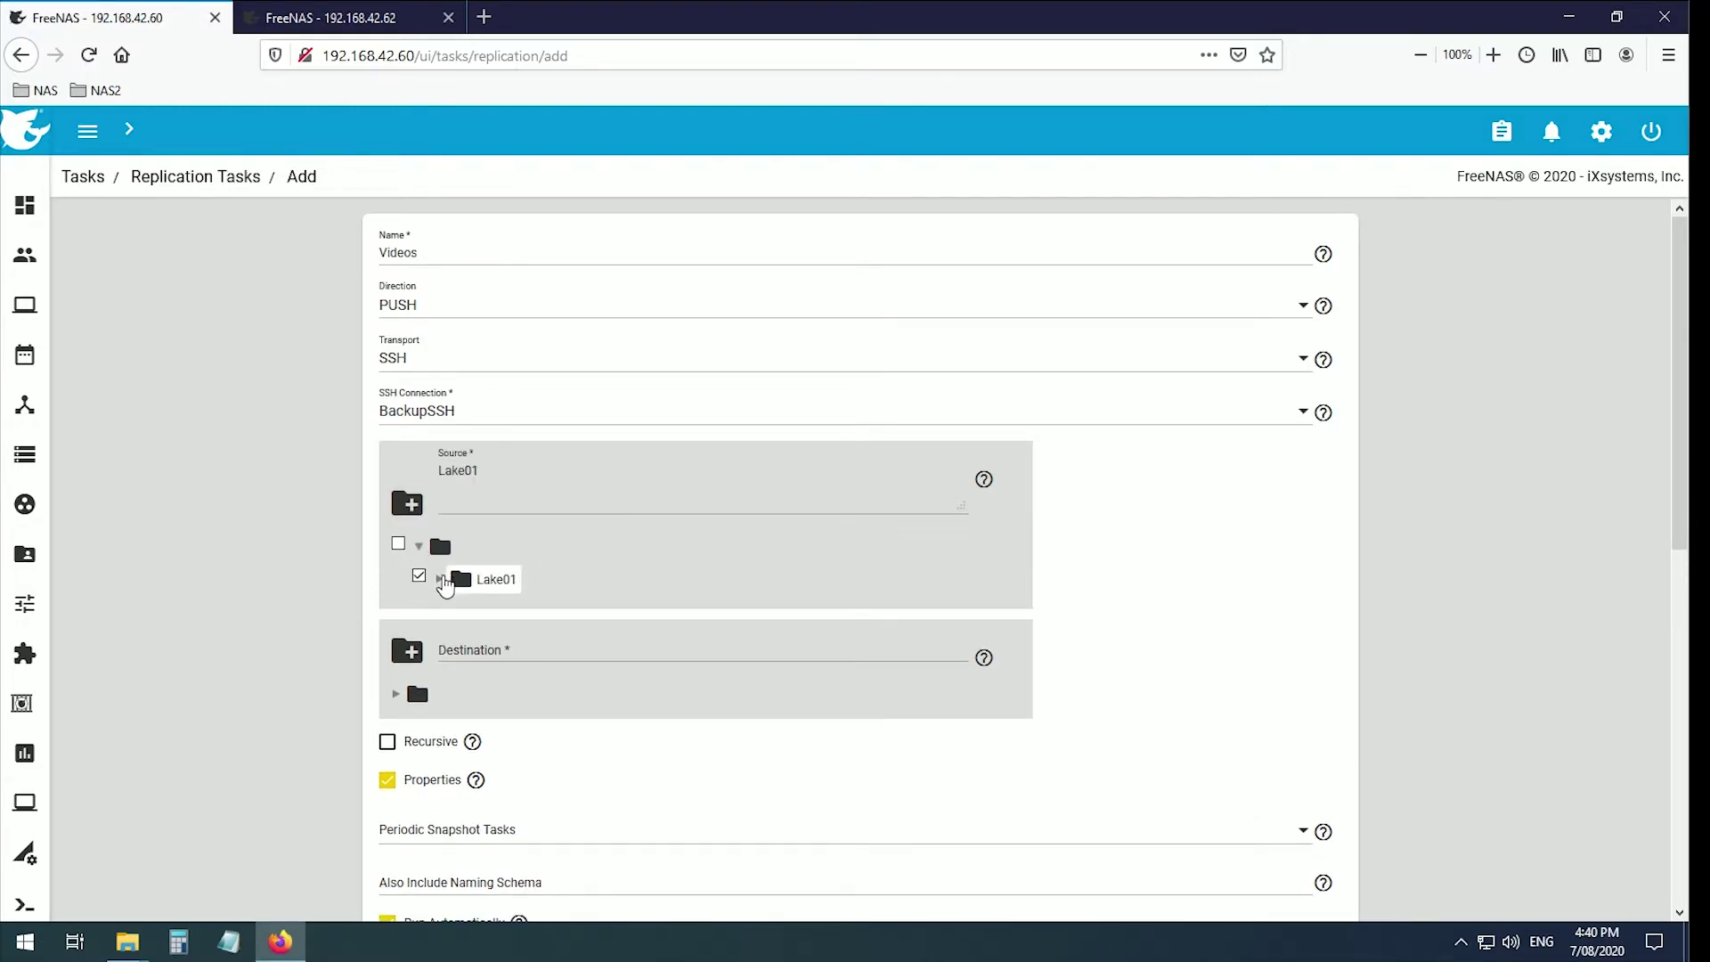
{"action": "left_click", "coordinate": [440, 579]}
{"action": "left_click", "coordinate": [503, 611]}
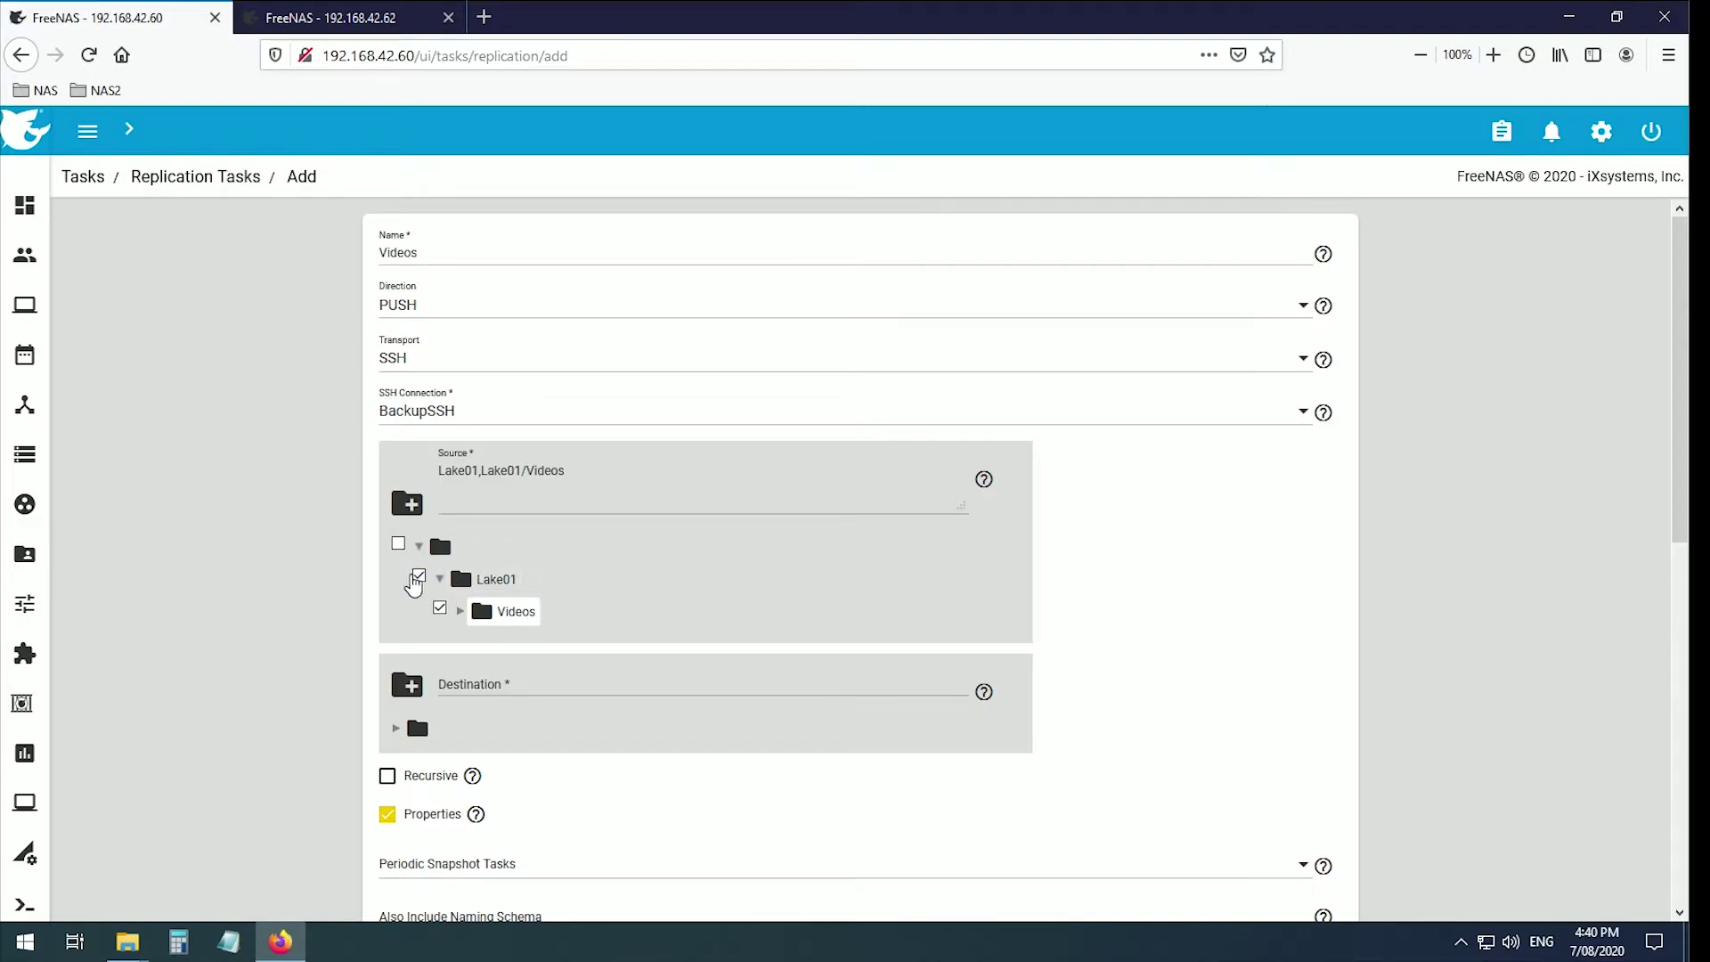
{"action": "left_click", "coordinate": [418, 576]}
Set the destination to BackupLake01/BVideos.
{"action": "scroll", "coordinate": [630, 580], "scroll_direction": "down", "scroll_amount": 4}
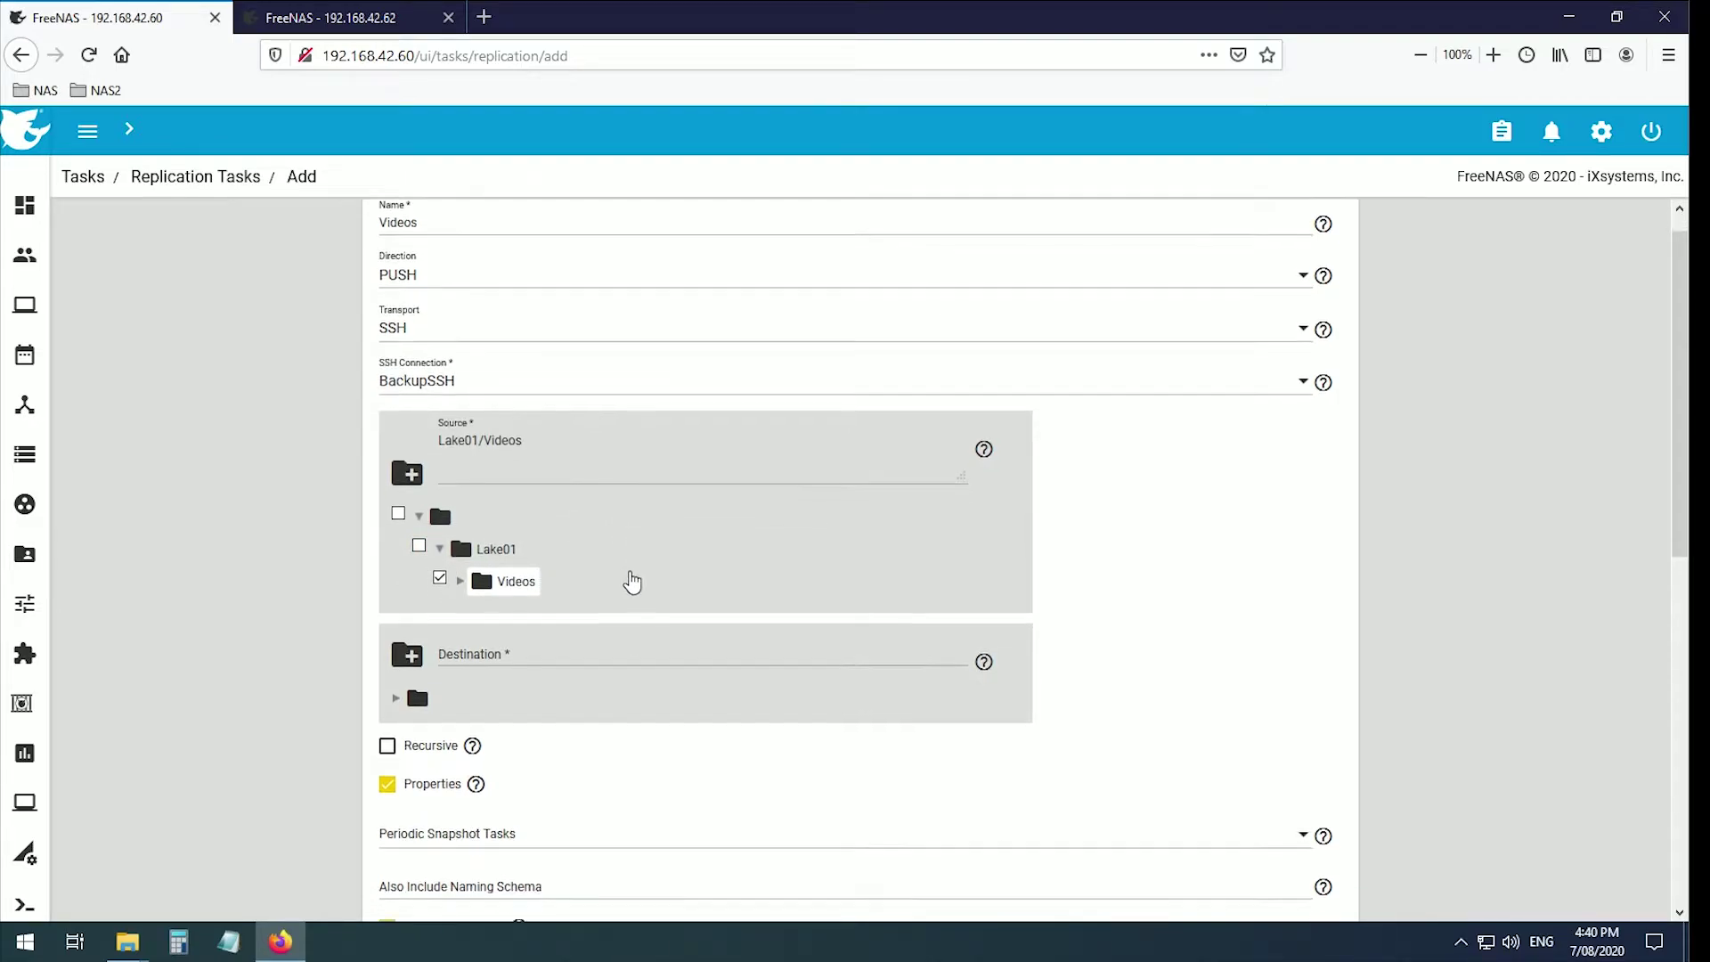
{"action": "left_click", "coordinate": [396, 412]}
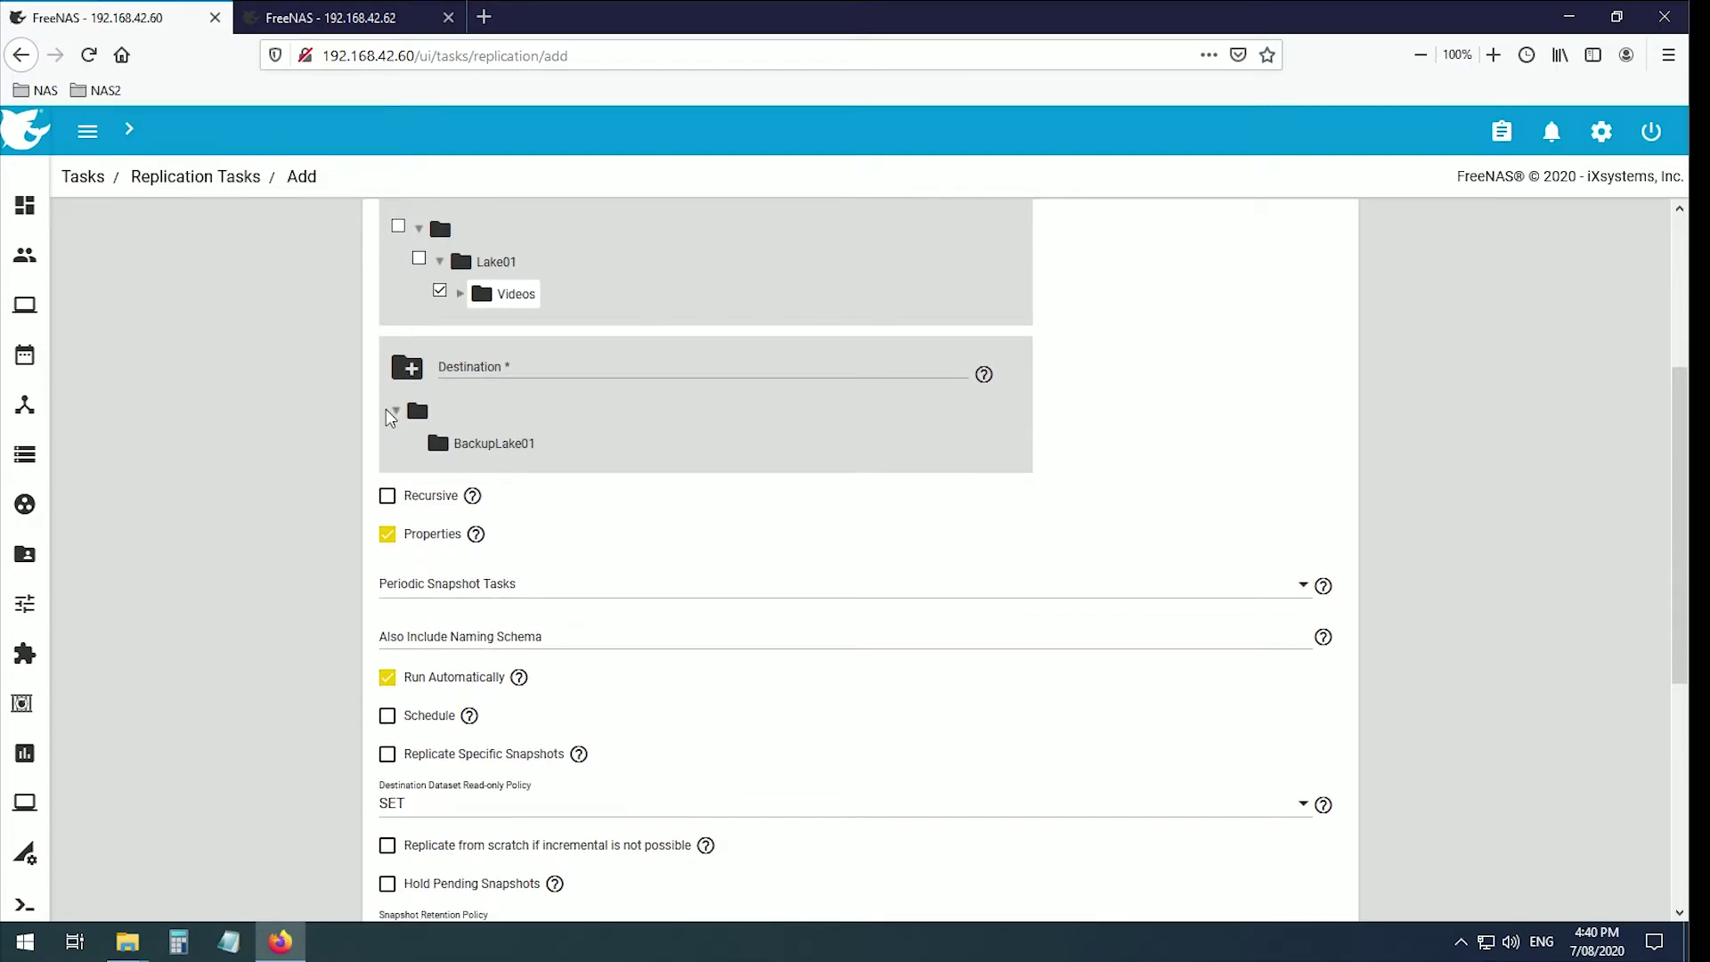
{"action": "left_click", "coordinate": [469, 450]}
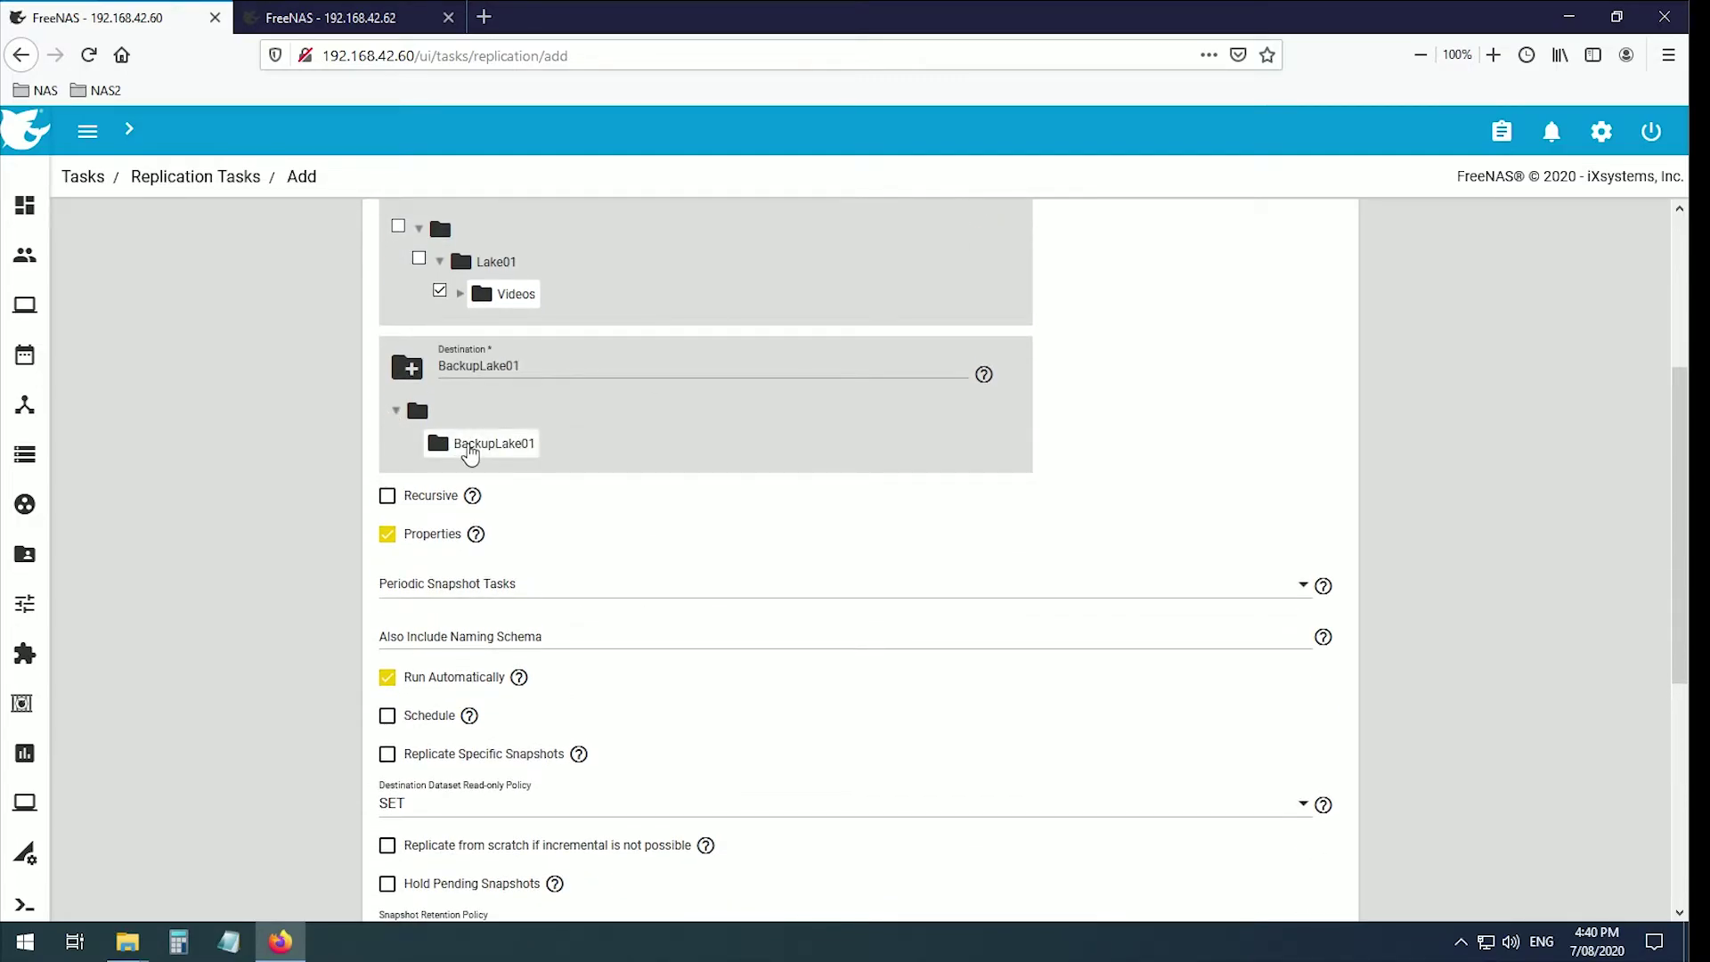
{"action": "left_click", "coordinate": [545, 360]}
{"action": "type", "text": "/"}
{"action": "type", "text": "BVideos"}
Enable Recursive and place the cursor in the Also Include Naming Schema field.
{"action": "left_click", "coordinate": [388, 495]}
{"action": "scroll", "coordinate": [640, 526], "scroll_direction": "down", "scroll_amount": 3}
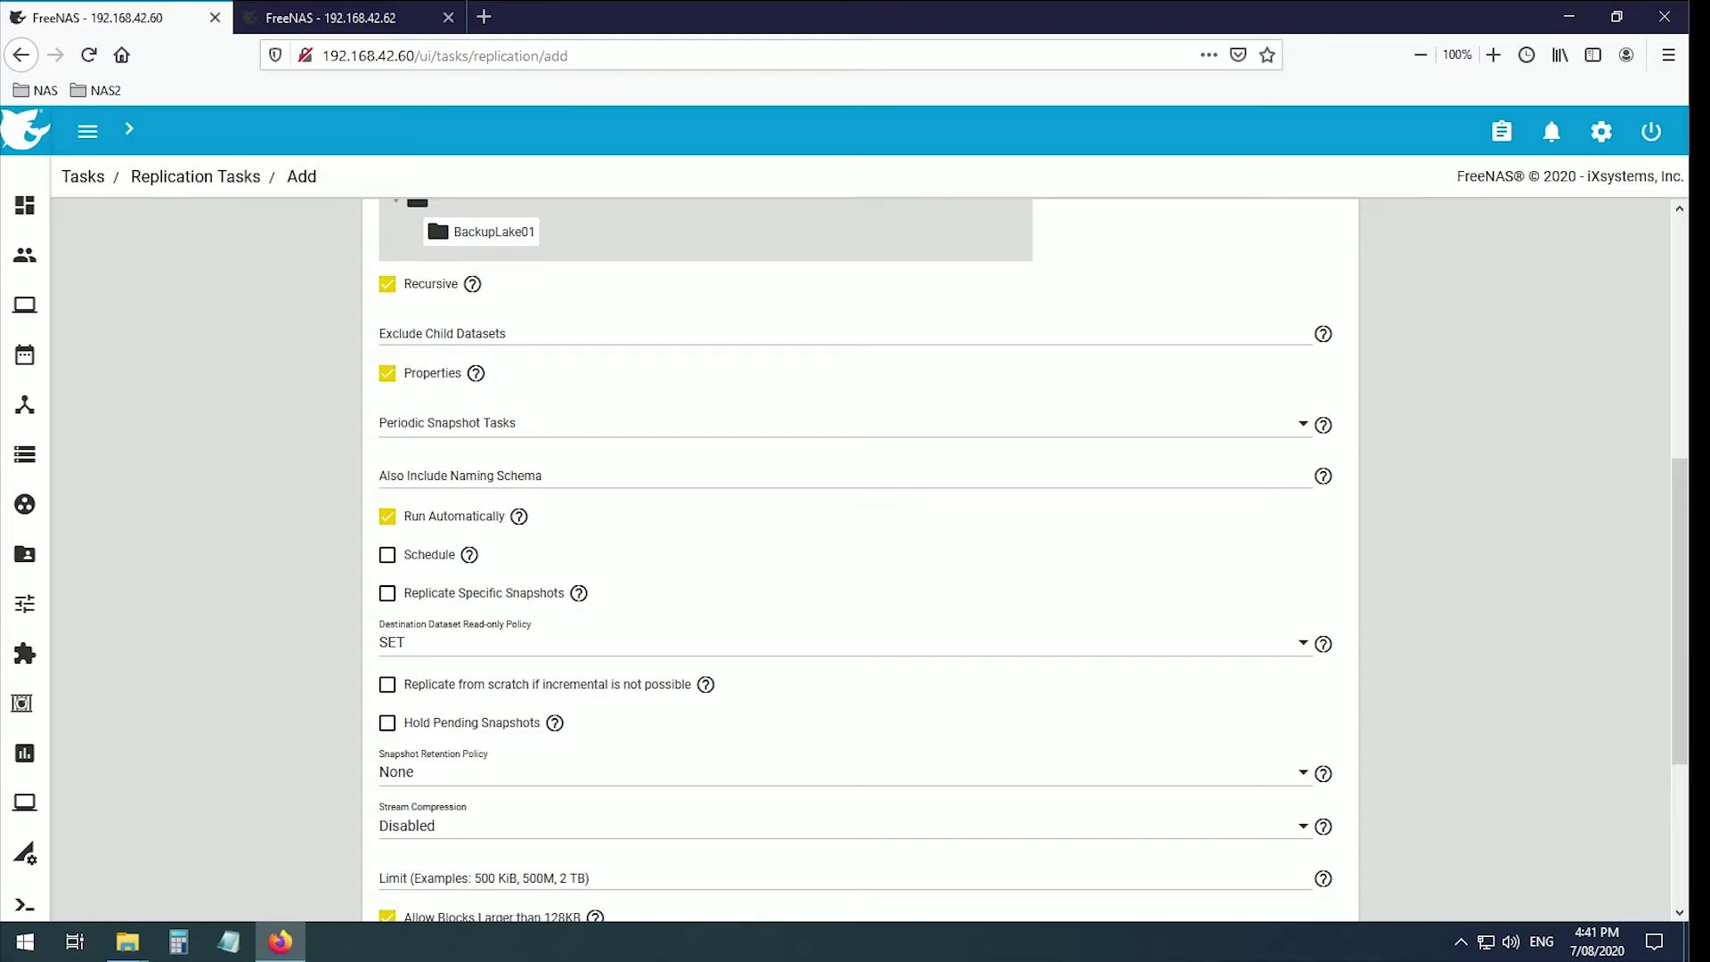
{"action": "left_click", "coordinate": [383, 476]}
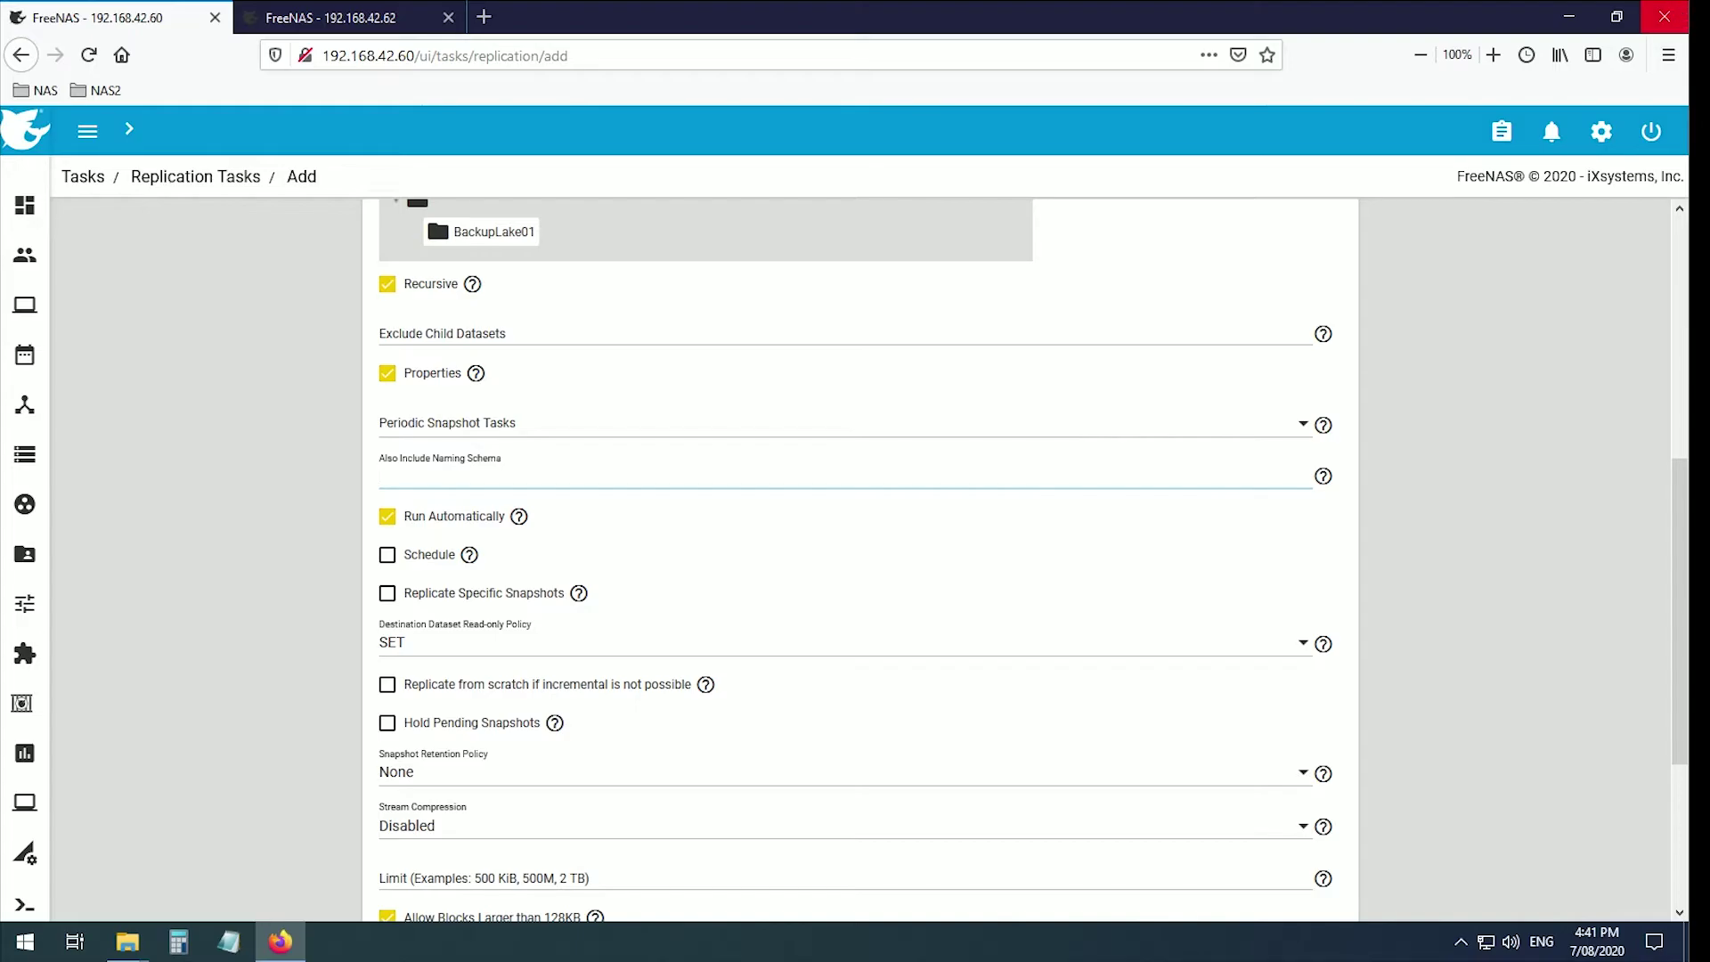
{"action": "left_click", "coordinate": [1569, 16]}
Copy the manual-%Y-%m-%d_%H-%M line from Snapshot Manual Schema.txt, then minimize Notepad.
{"action": "double_click", "coordinate": [40, 450]}
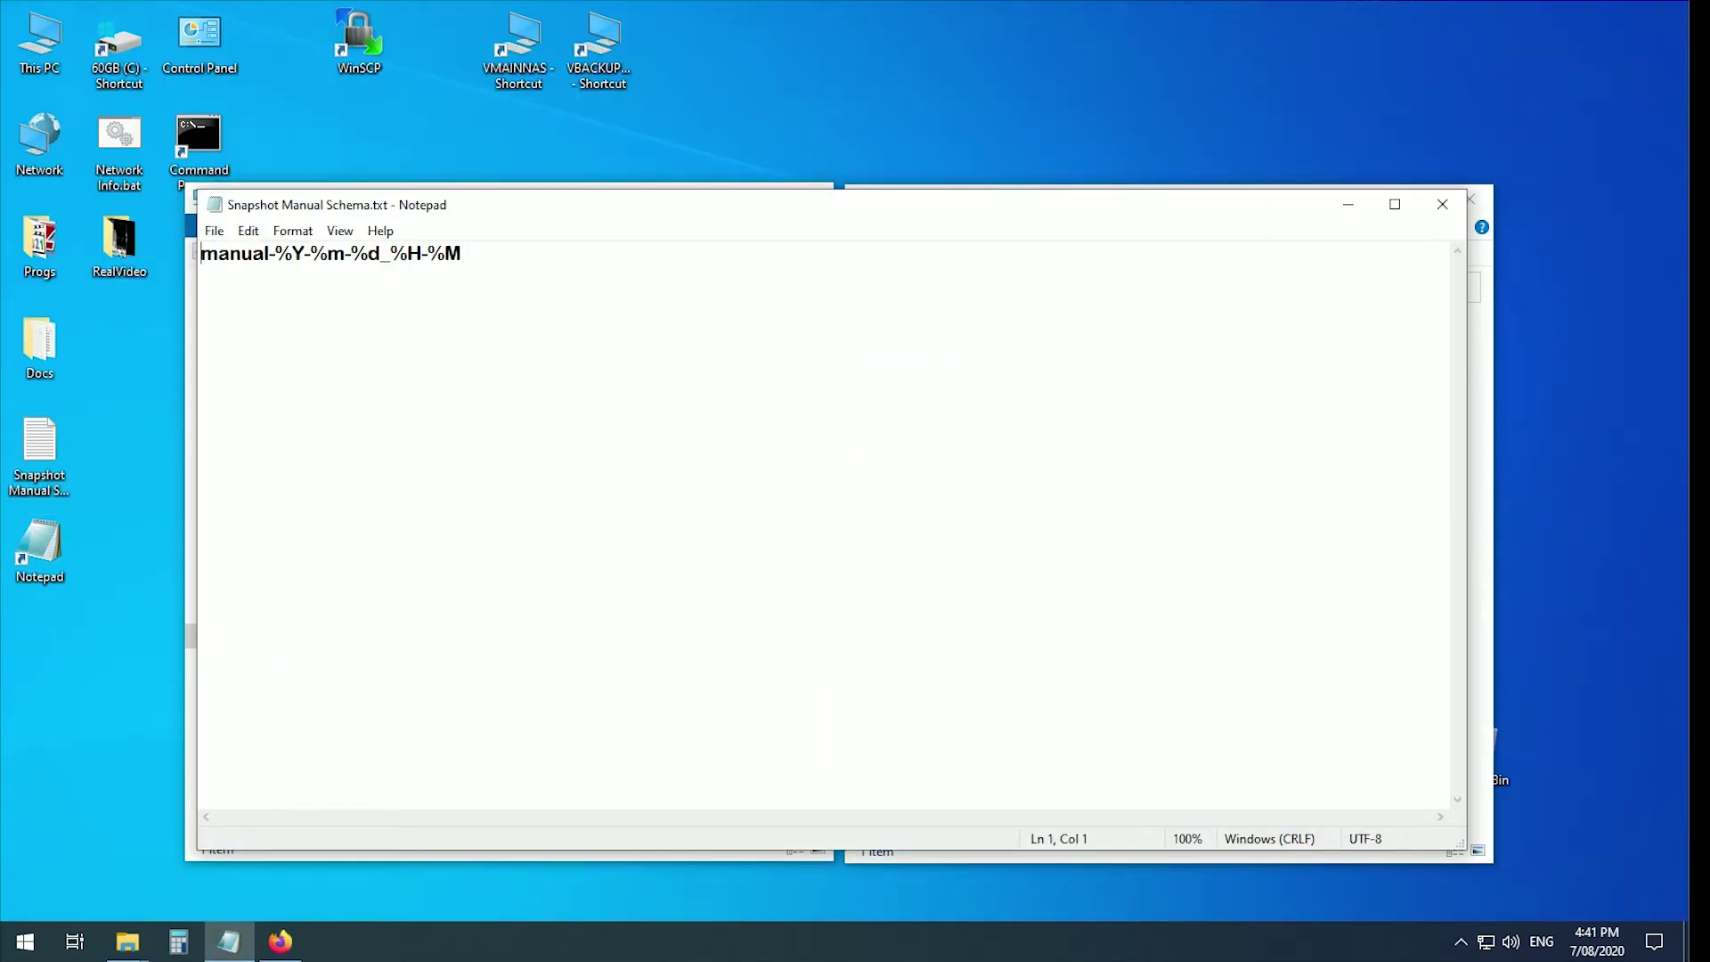
{"action": "key", "text": "End"}
{"action": "key", "text": "shift+Home"}
{"action": "key", "text": "ctrl+c"}
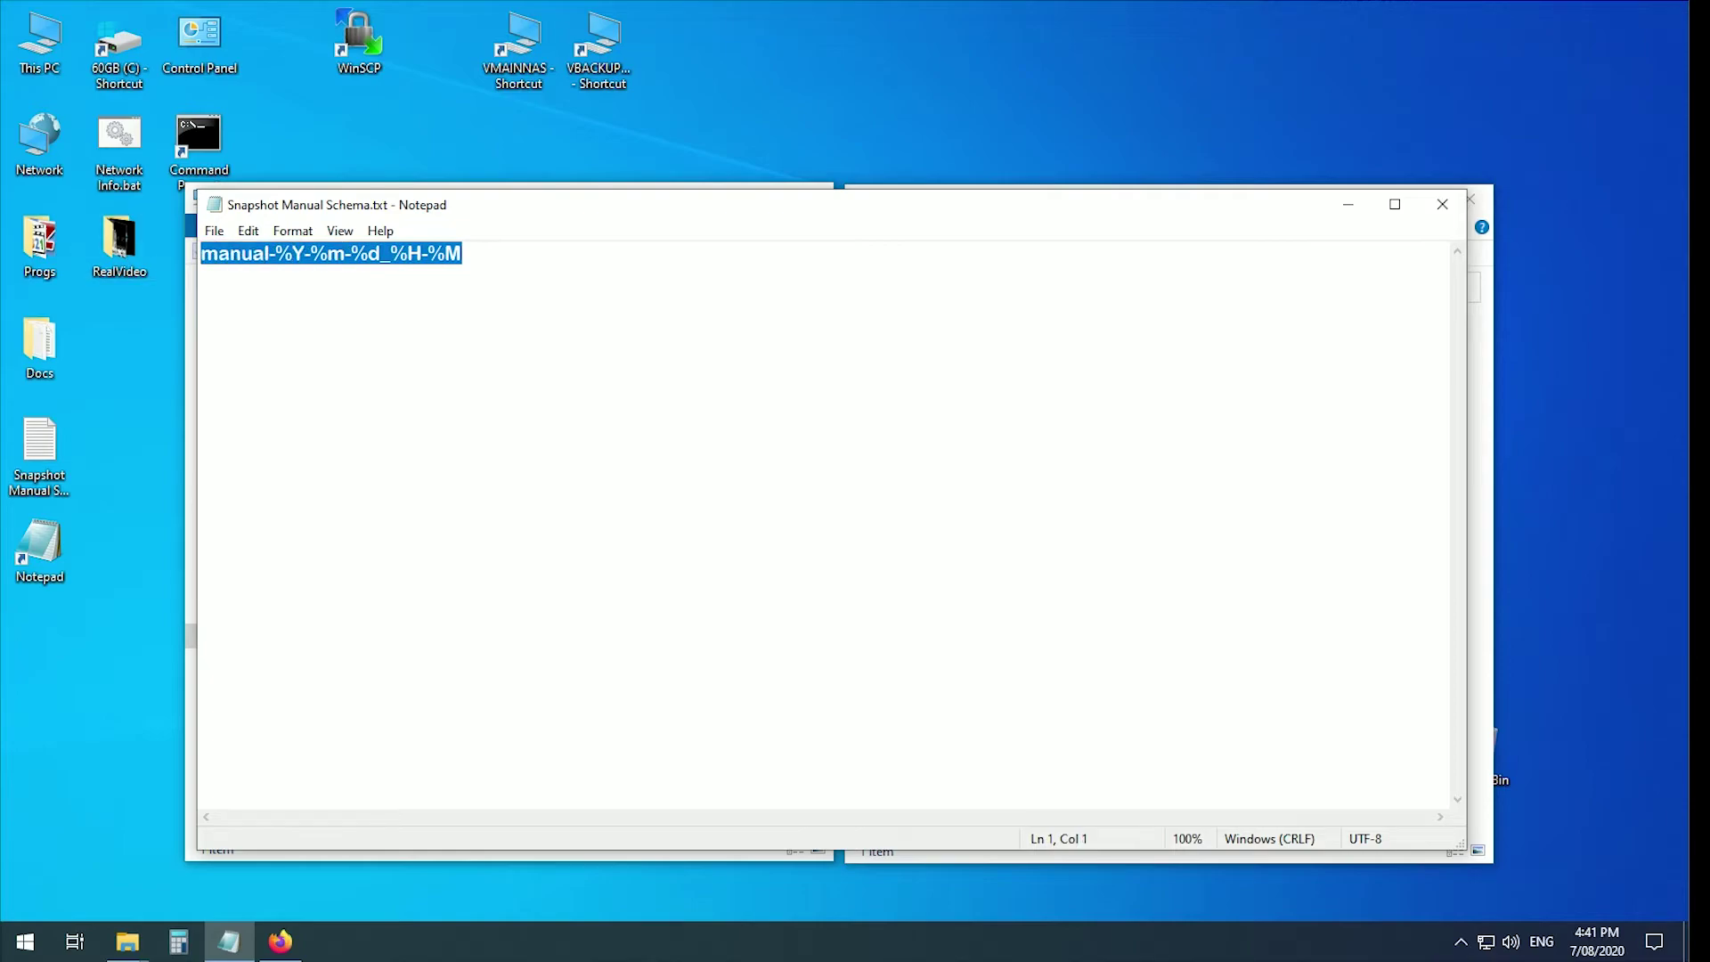
{"action": "left_click", "coordinate": [1349, 205]}
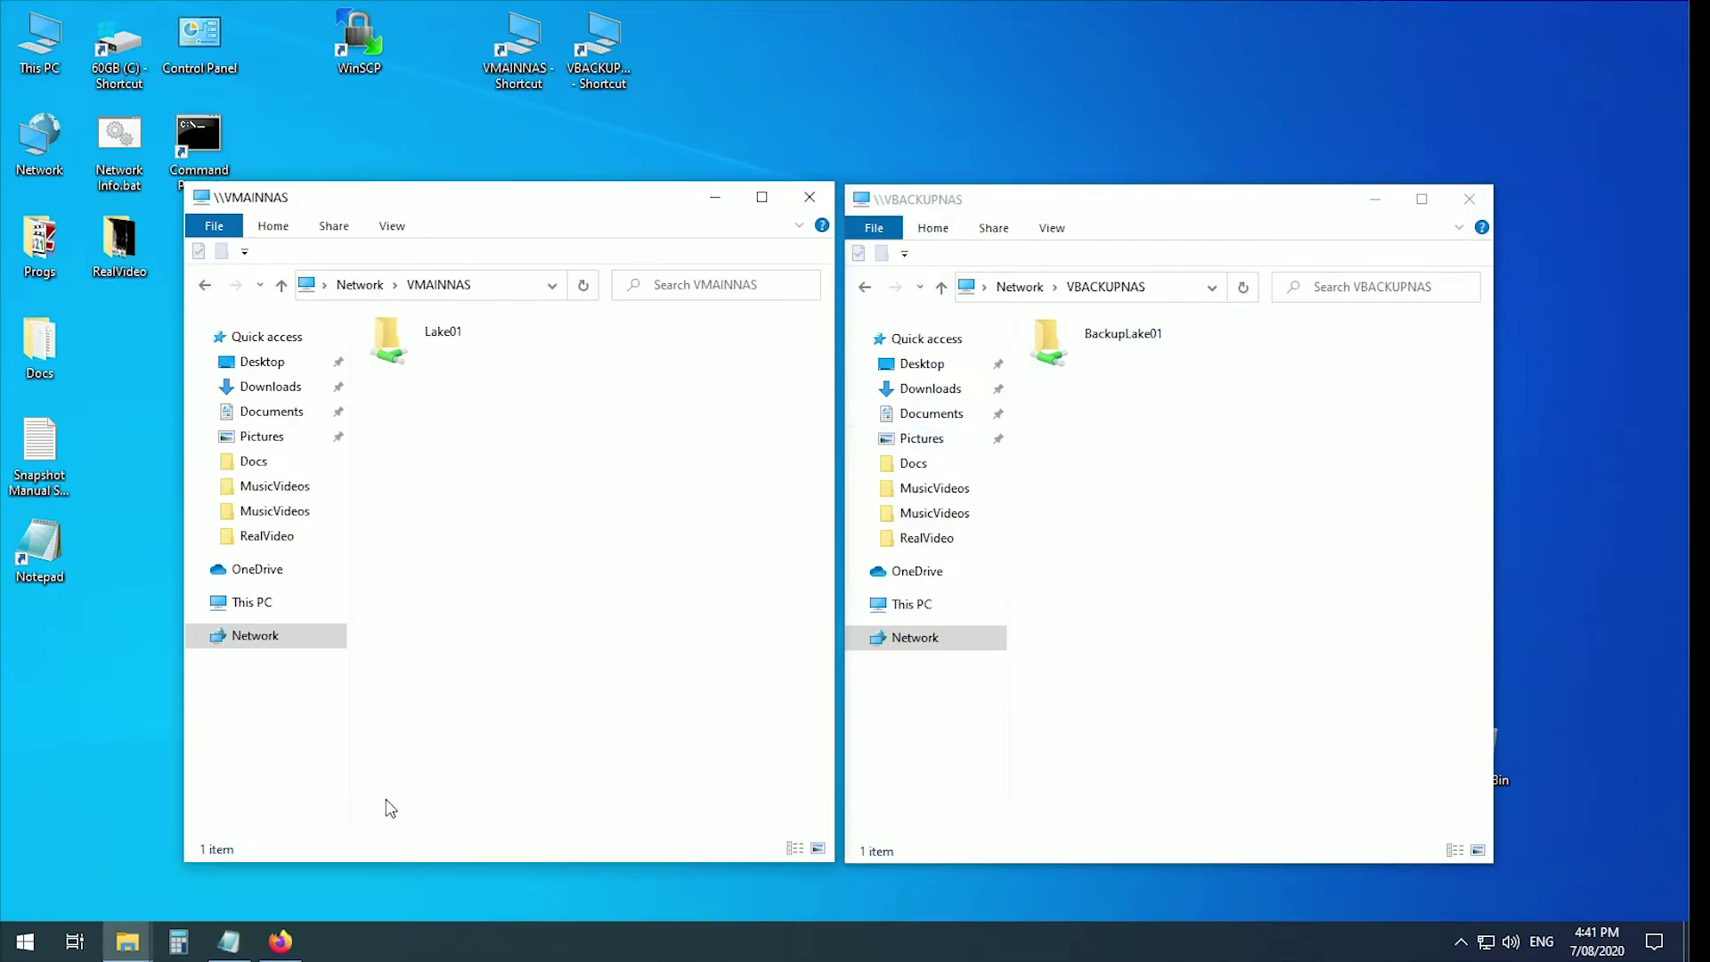
Save the Videos replication task: schema manual-%Y-%m-%d_%H-%M, manual runs only, source-matching retention.
{"action": "left_click", "coordinate": [294, 937]}
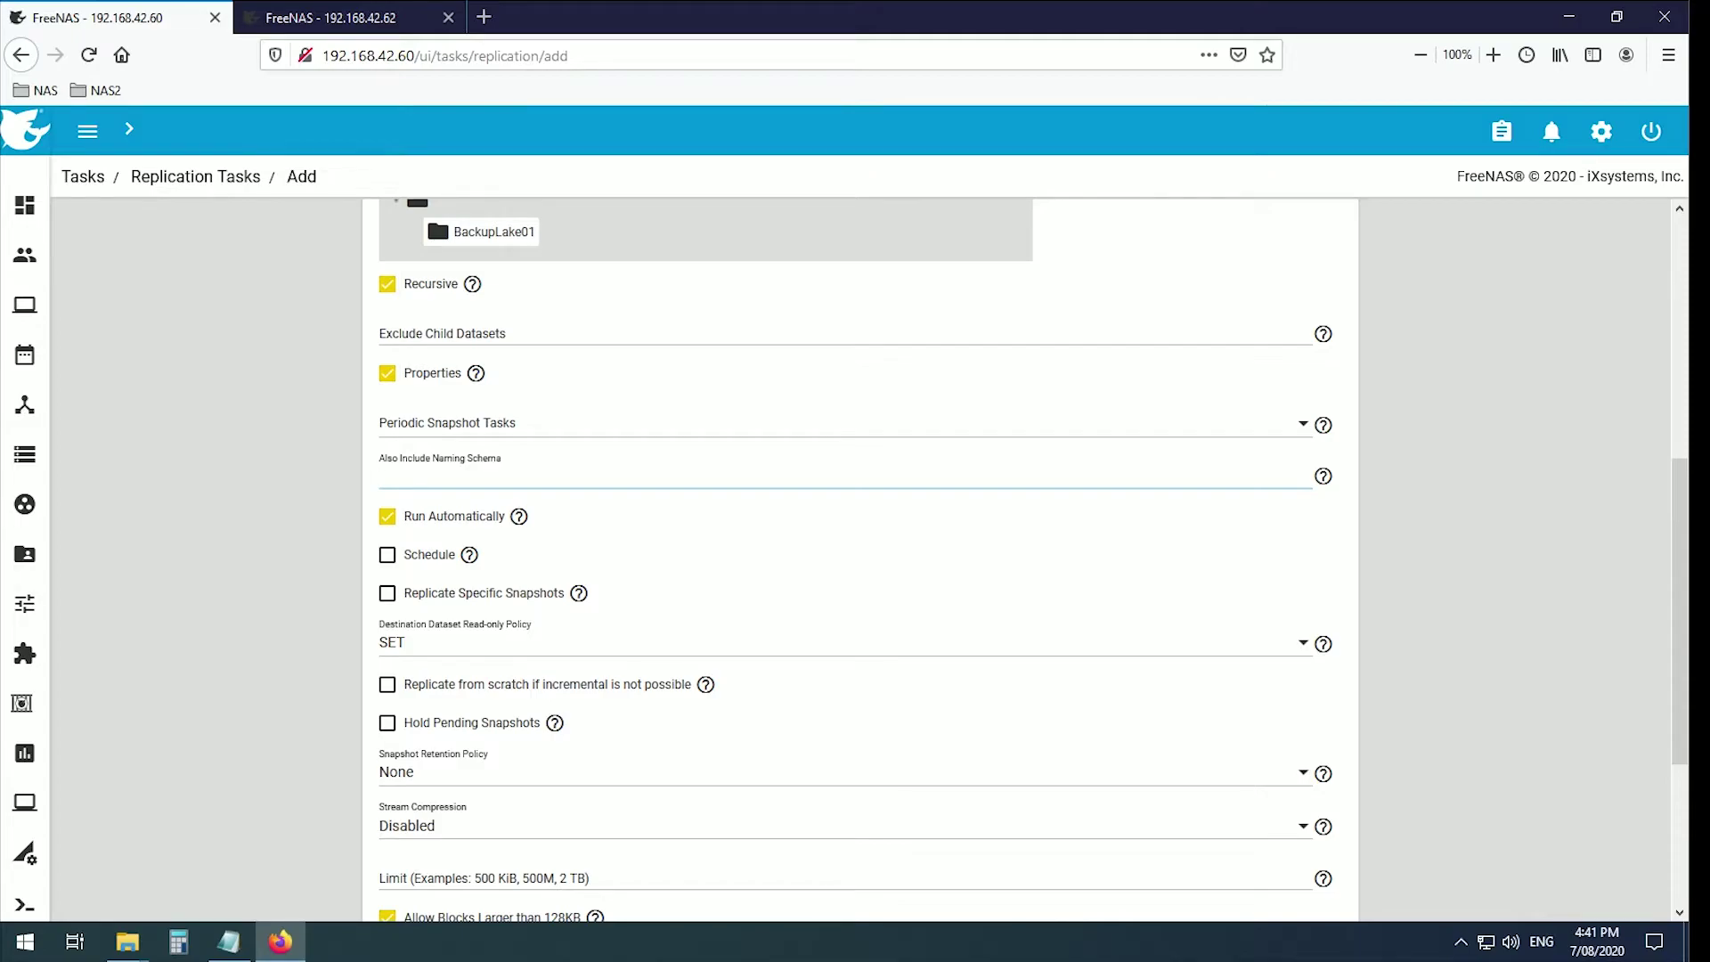
{"action": "key", "text": "ctrl+v"}
{"action": "left_click", "coordinate": [390, 524]}
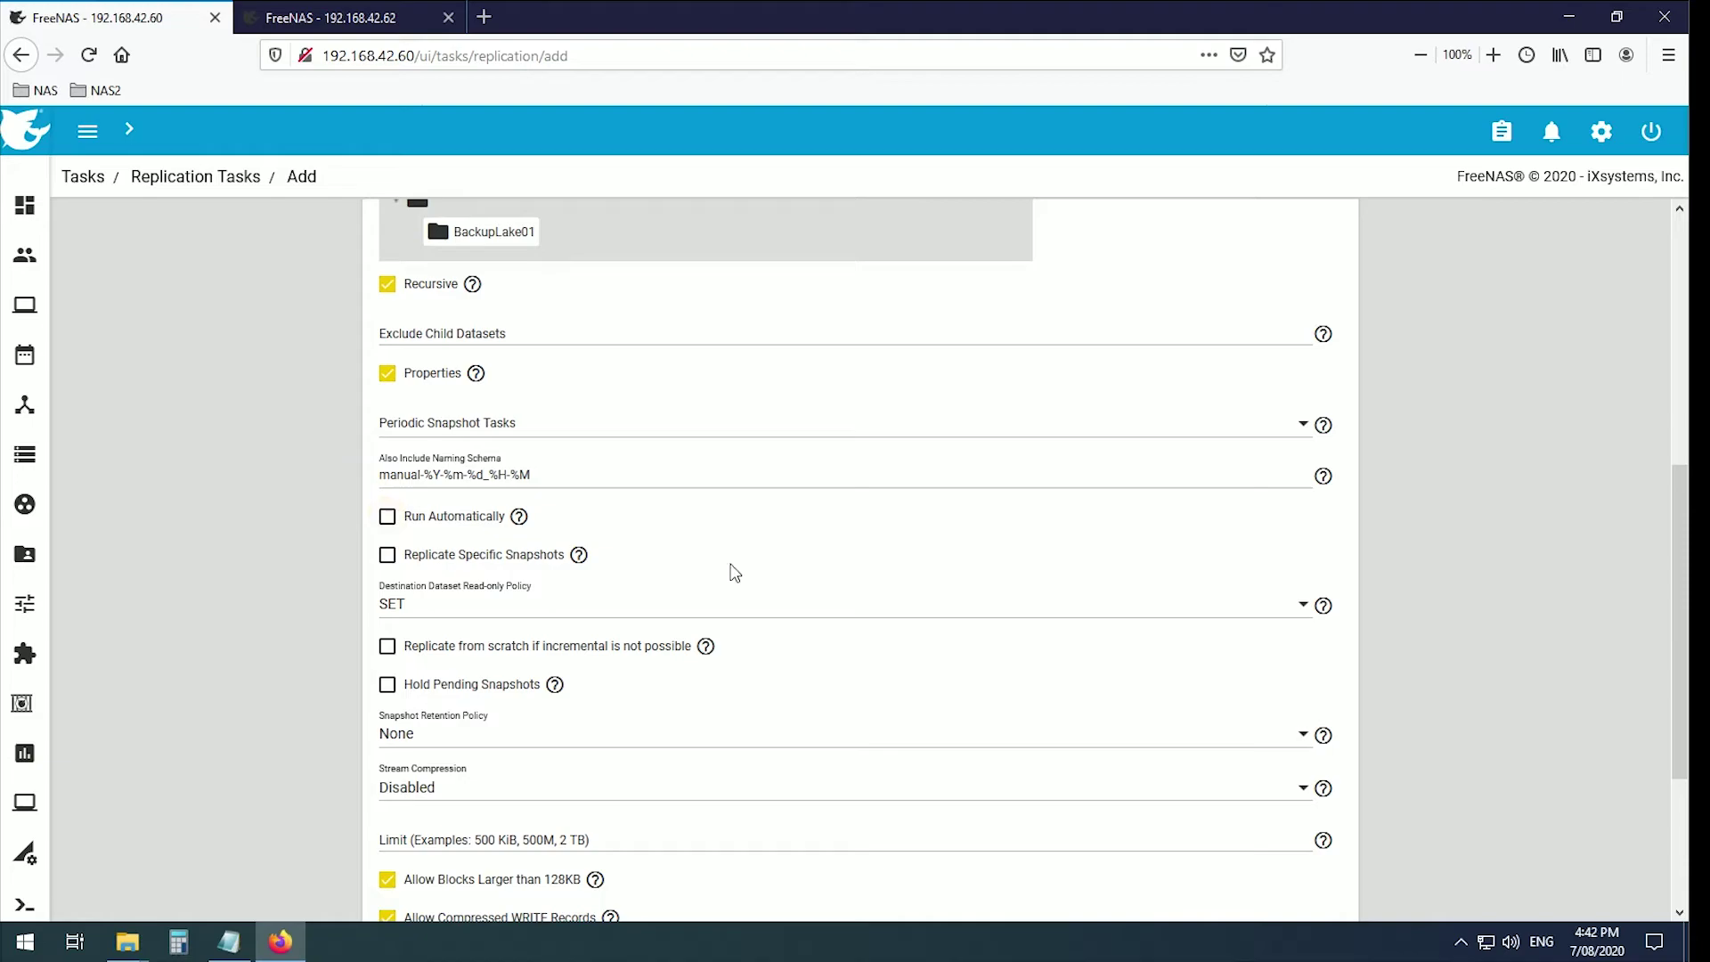
{"action": "scroll", "coordinate": [730, 574], "scroll_direction": "down", "scroll_amount": 3}
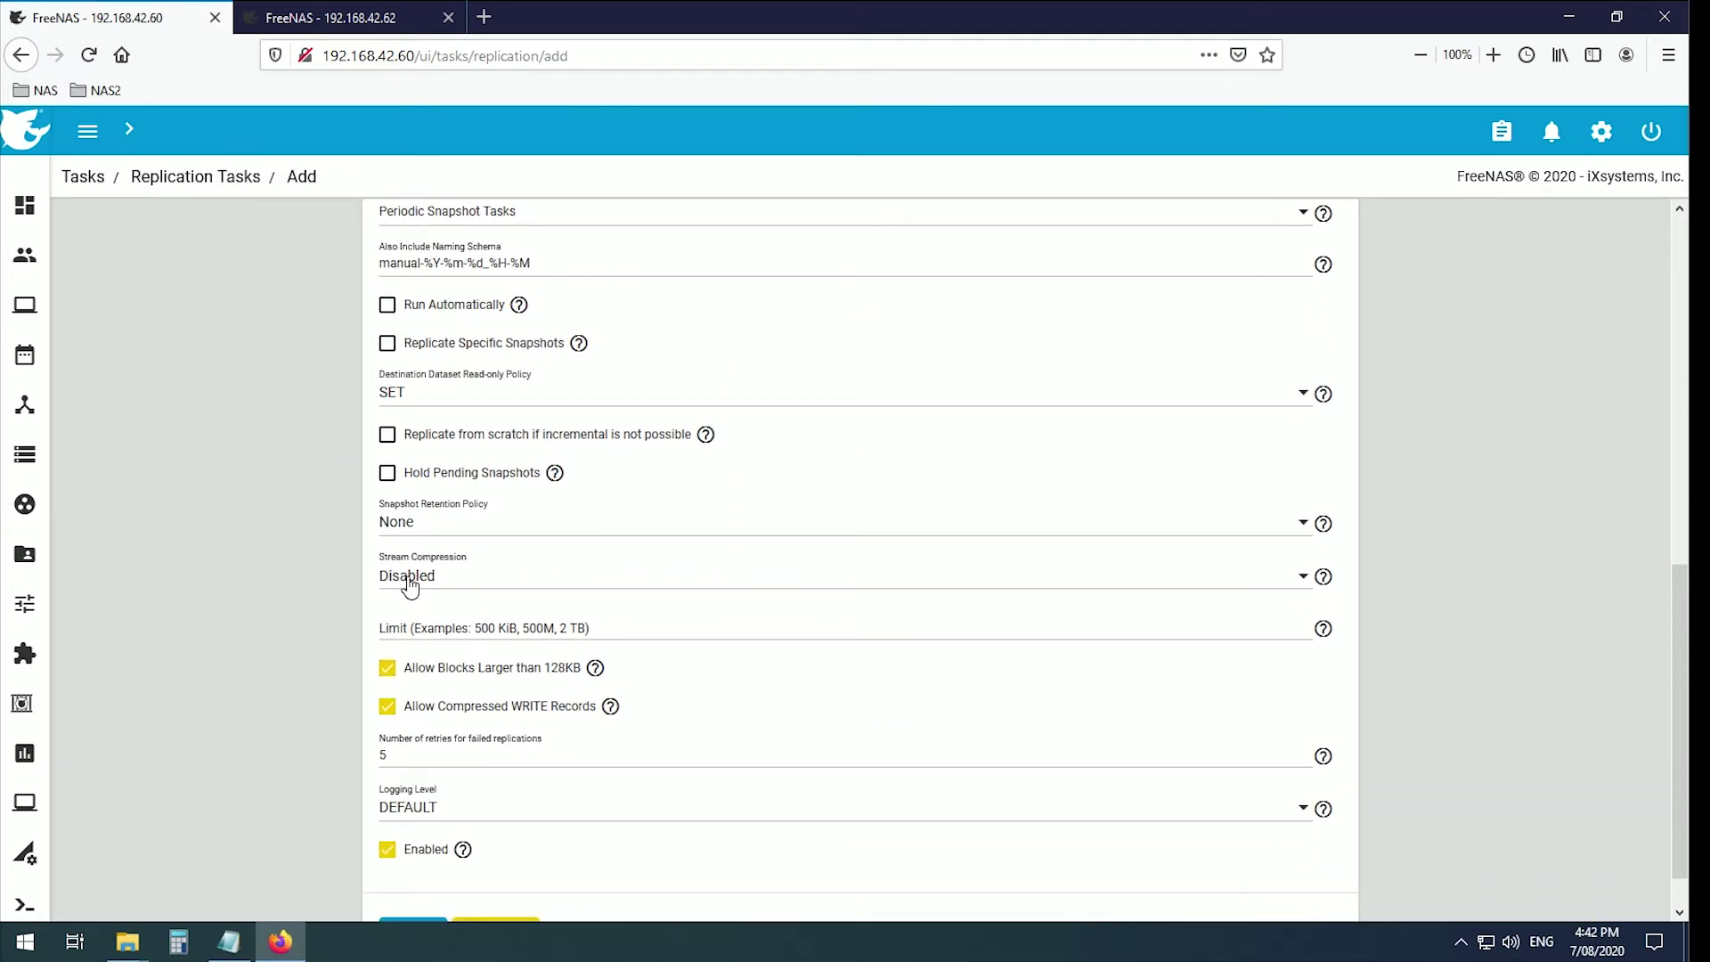
{"action": "left_click", "coordinate": [405, 526]}
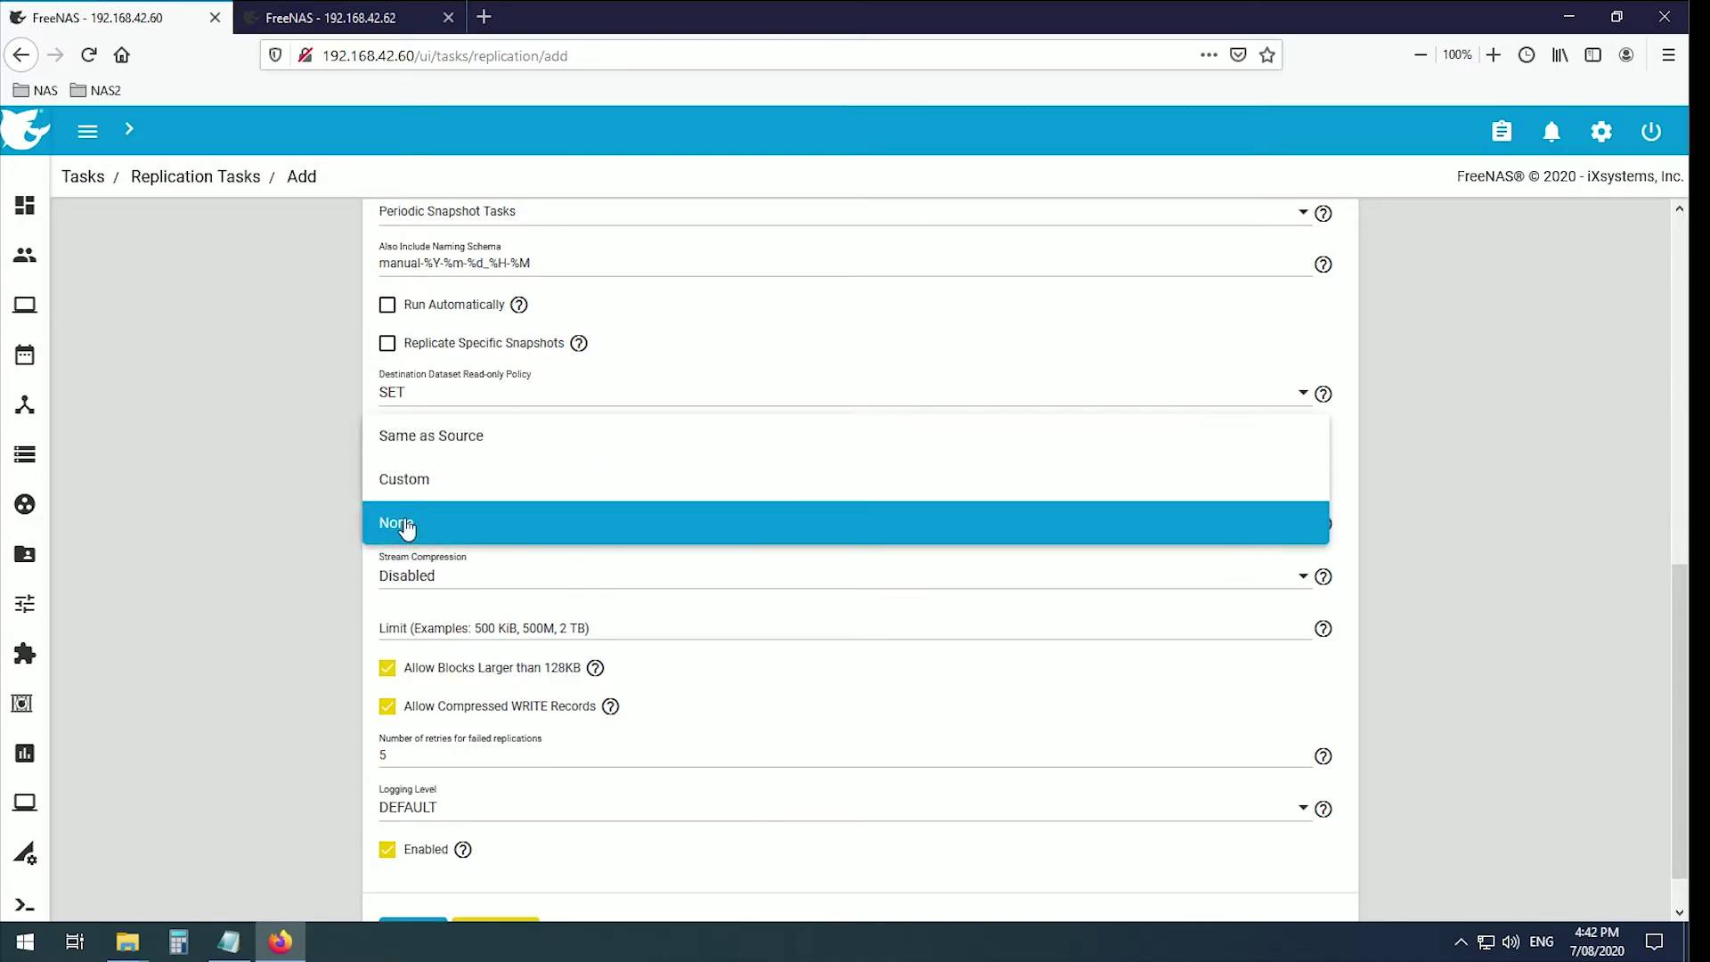
{"action": "left_click", "coordinate": [426, 441]}
{"action": "scroll", "coordinate": [539, 588], "scroll_direction": "down", "scroll_amount": 1}
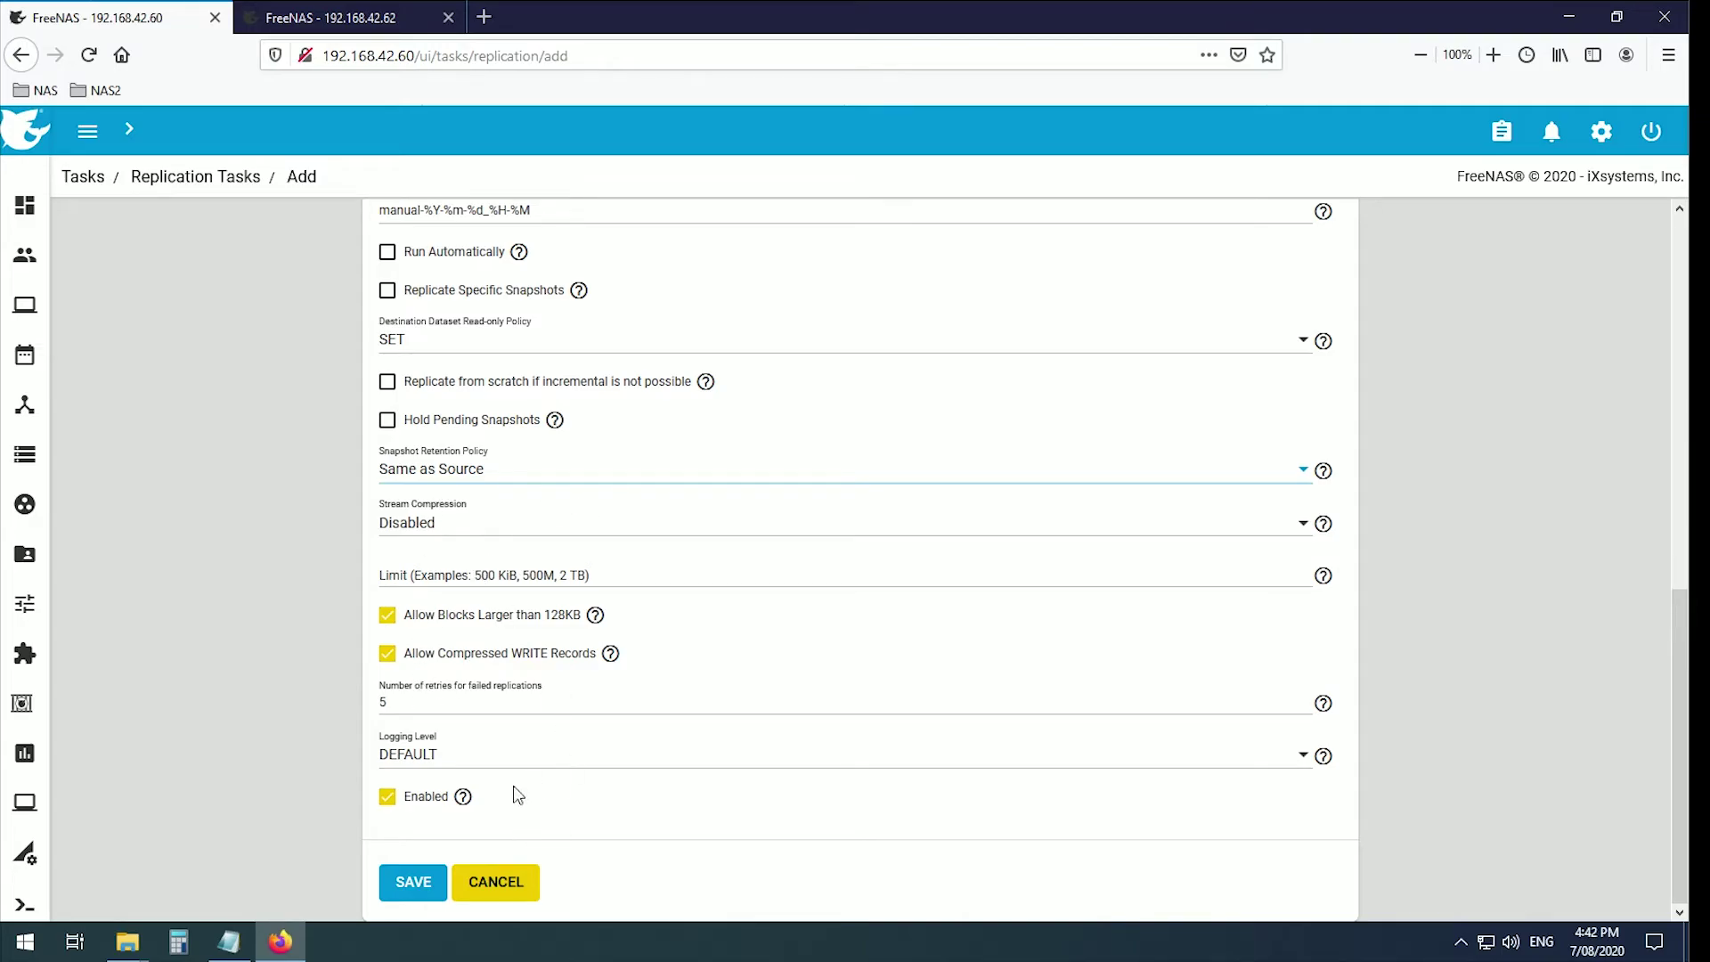
{"action": "left_click", "coordinate": [411, 883]}
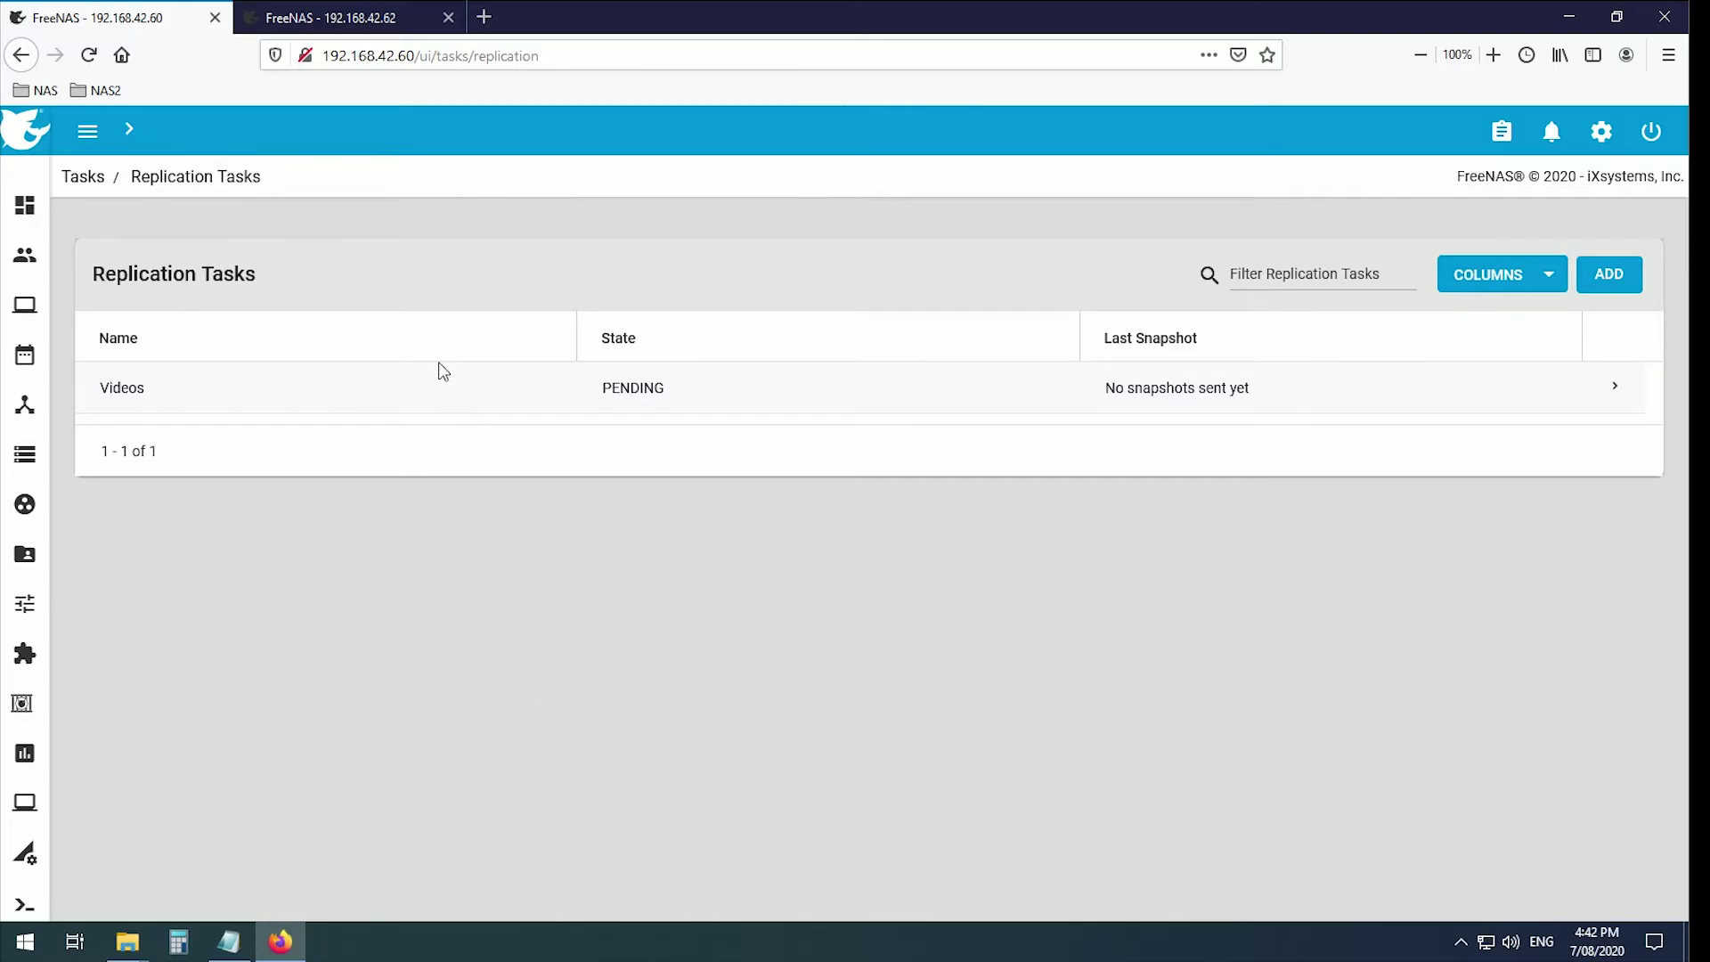
Check the backup NAS pools, then open the Videos dataset's actions under source pool Lake01.
{"action": "left_click", "coordinate": [331, 18]}
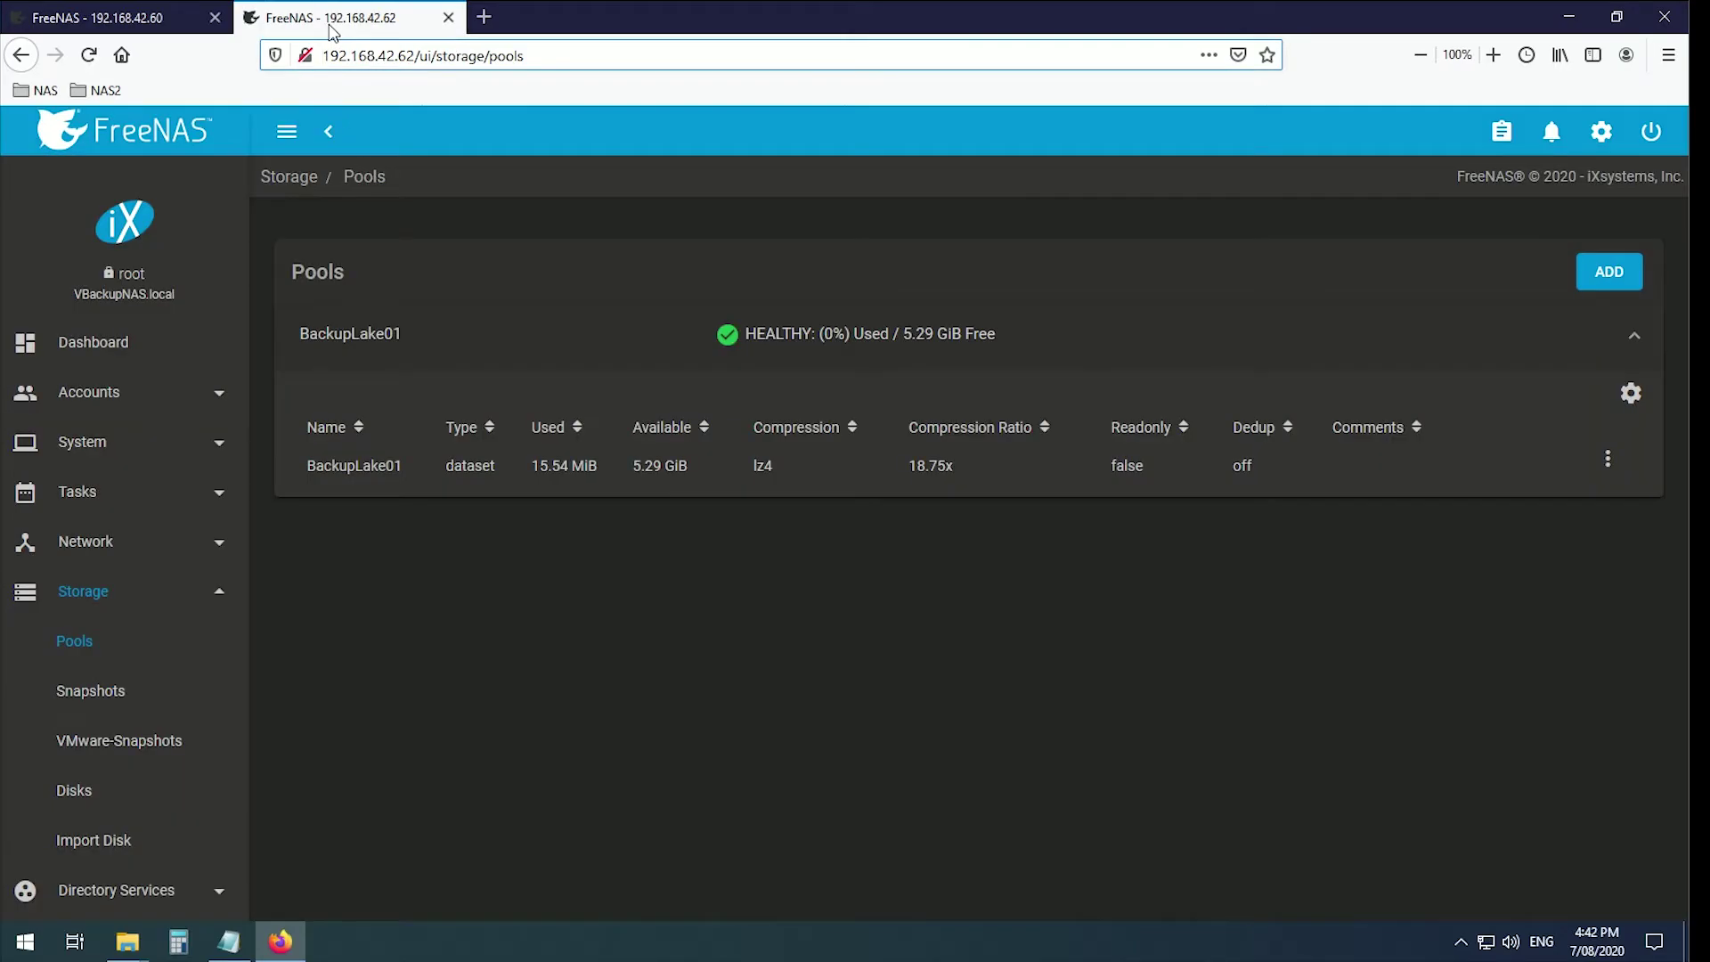
{"action": "left_click", "coordinate": [147, 20]}
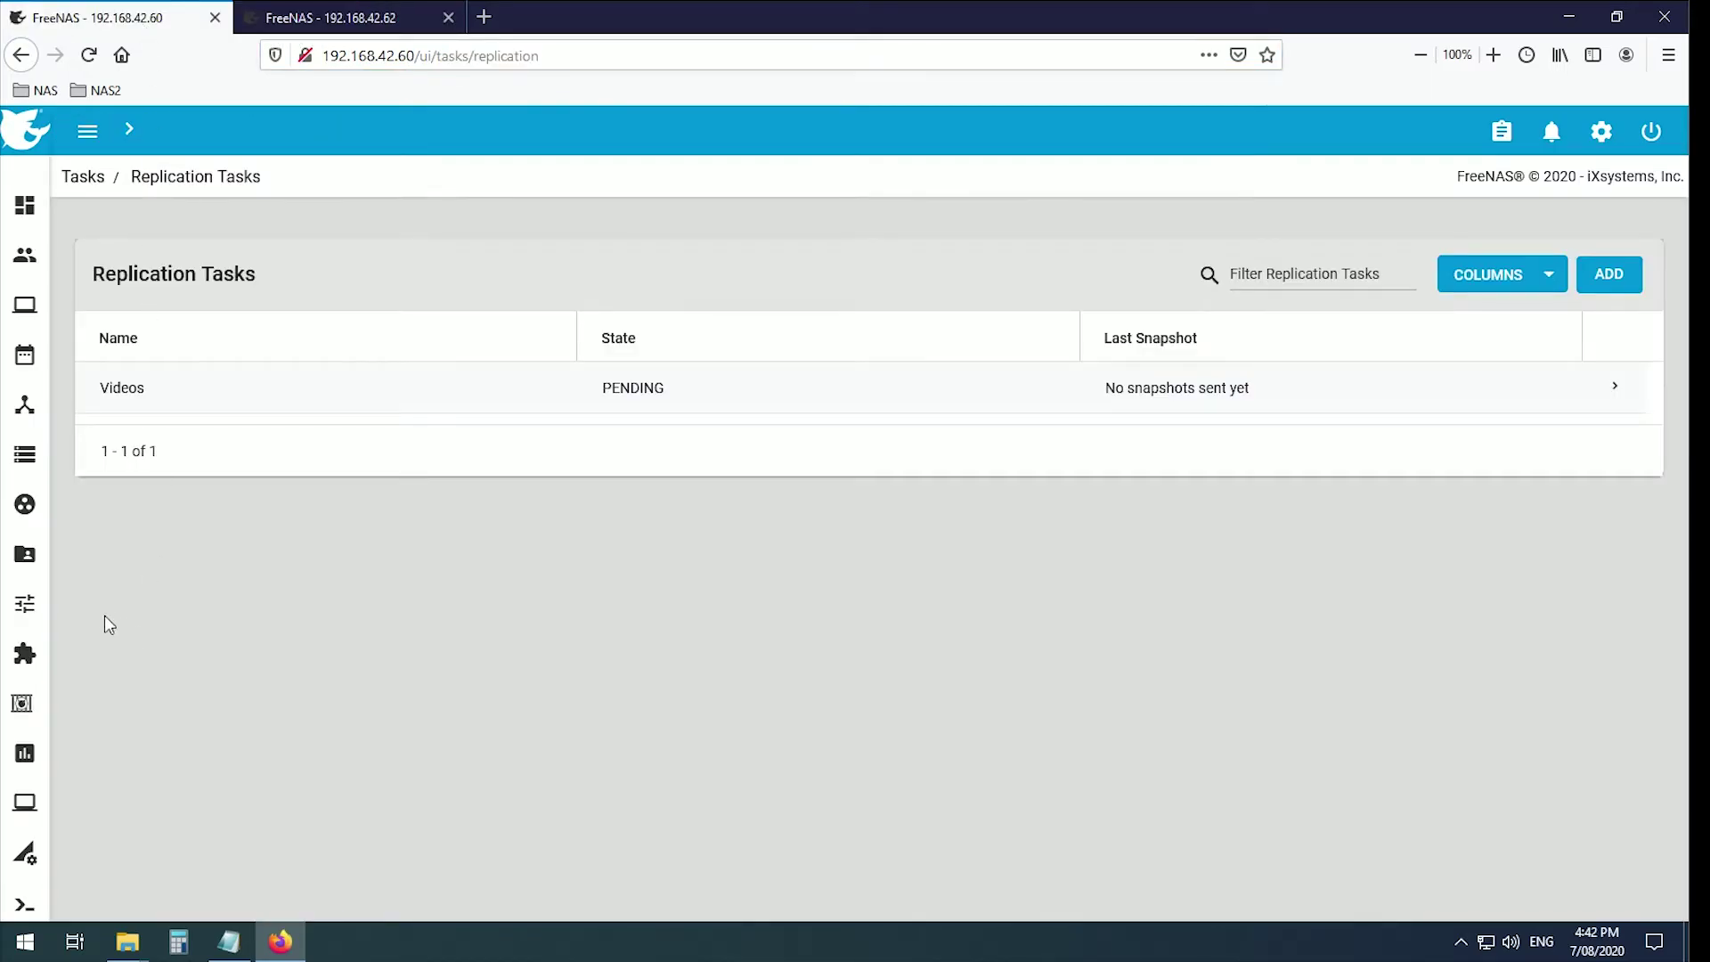
{"action": "mouse_move", "coordinate": [30, 468]}
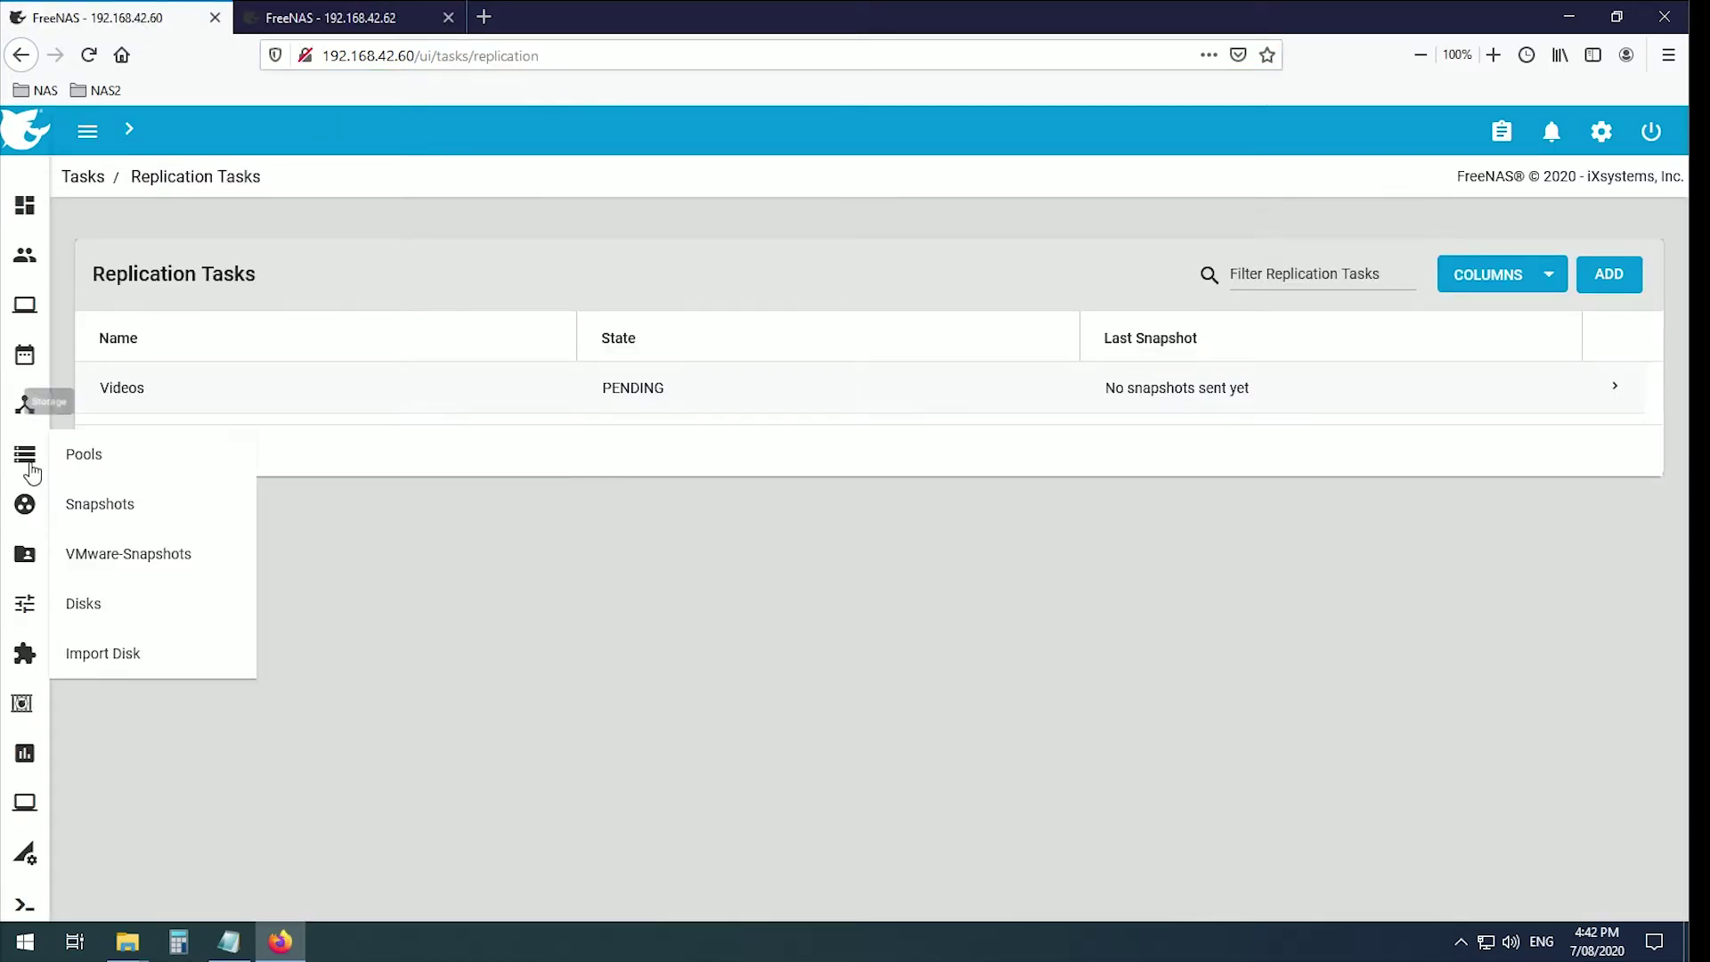
{"action": "left_click", "coordinate": [134, 473]}
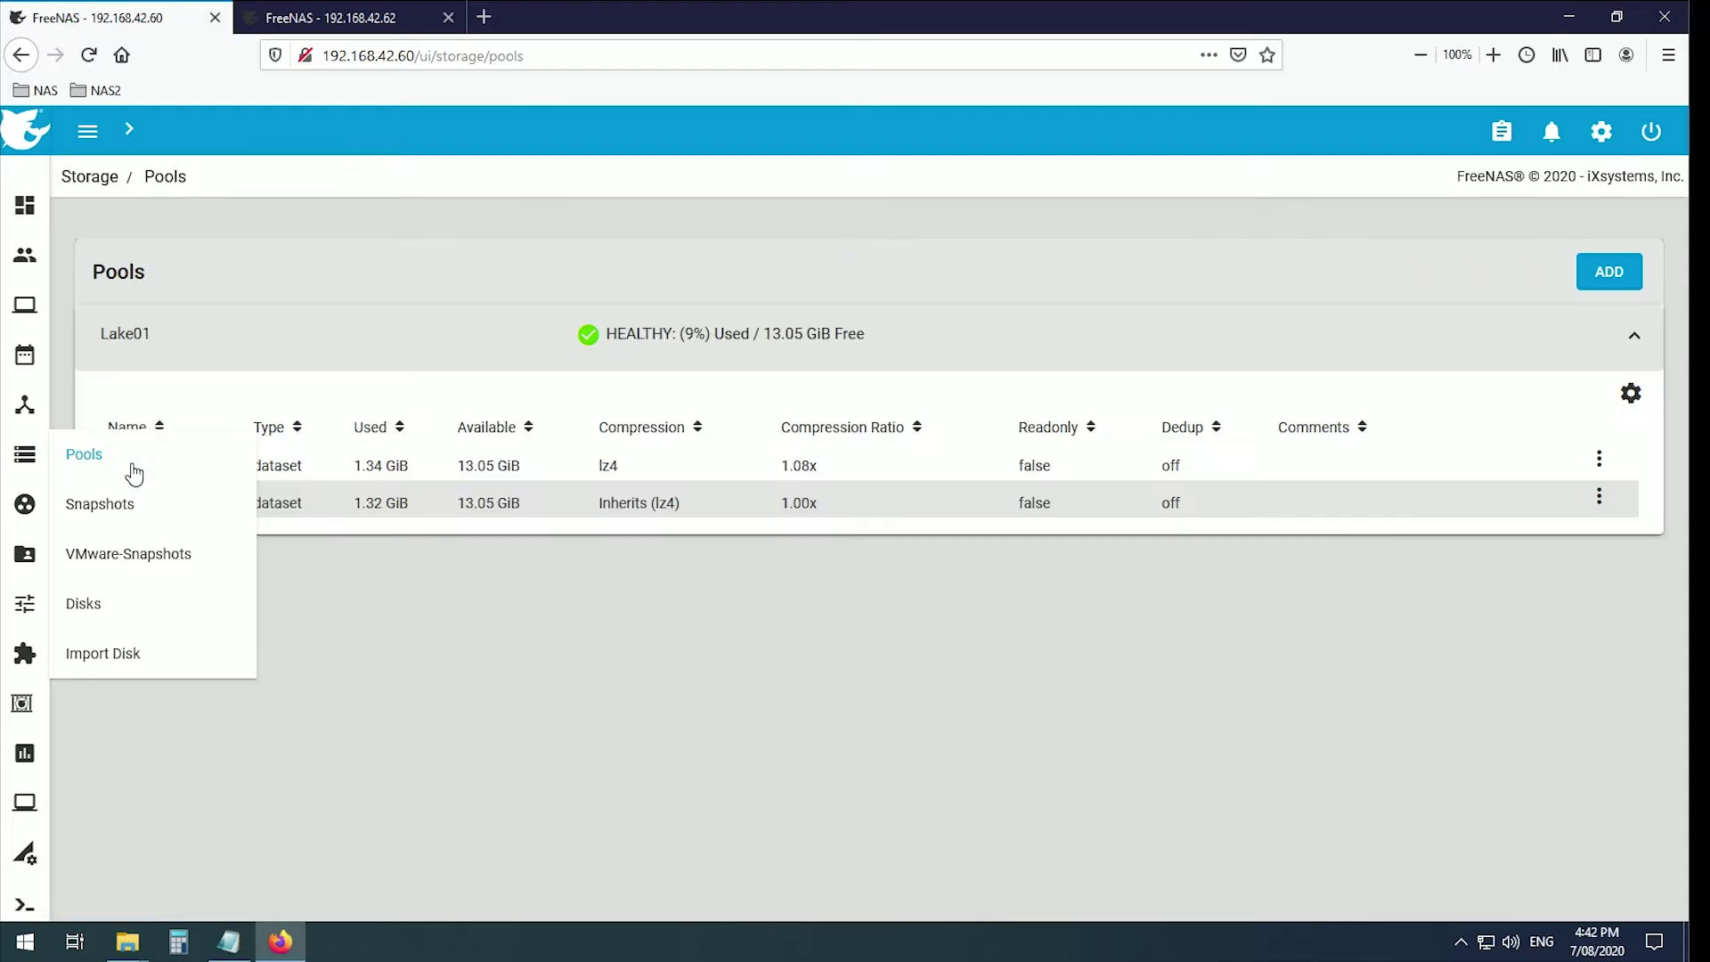
{"action": "left_click", "coordinate": [1610, 513]}
{"action": "left_click", "coordinate": [1600, 499]}
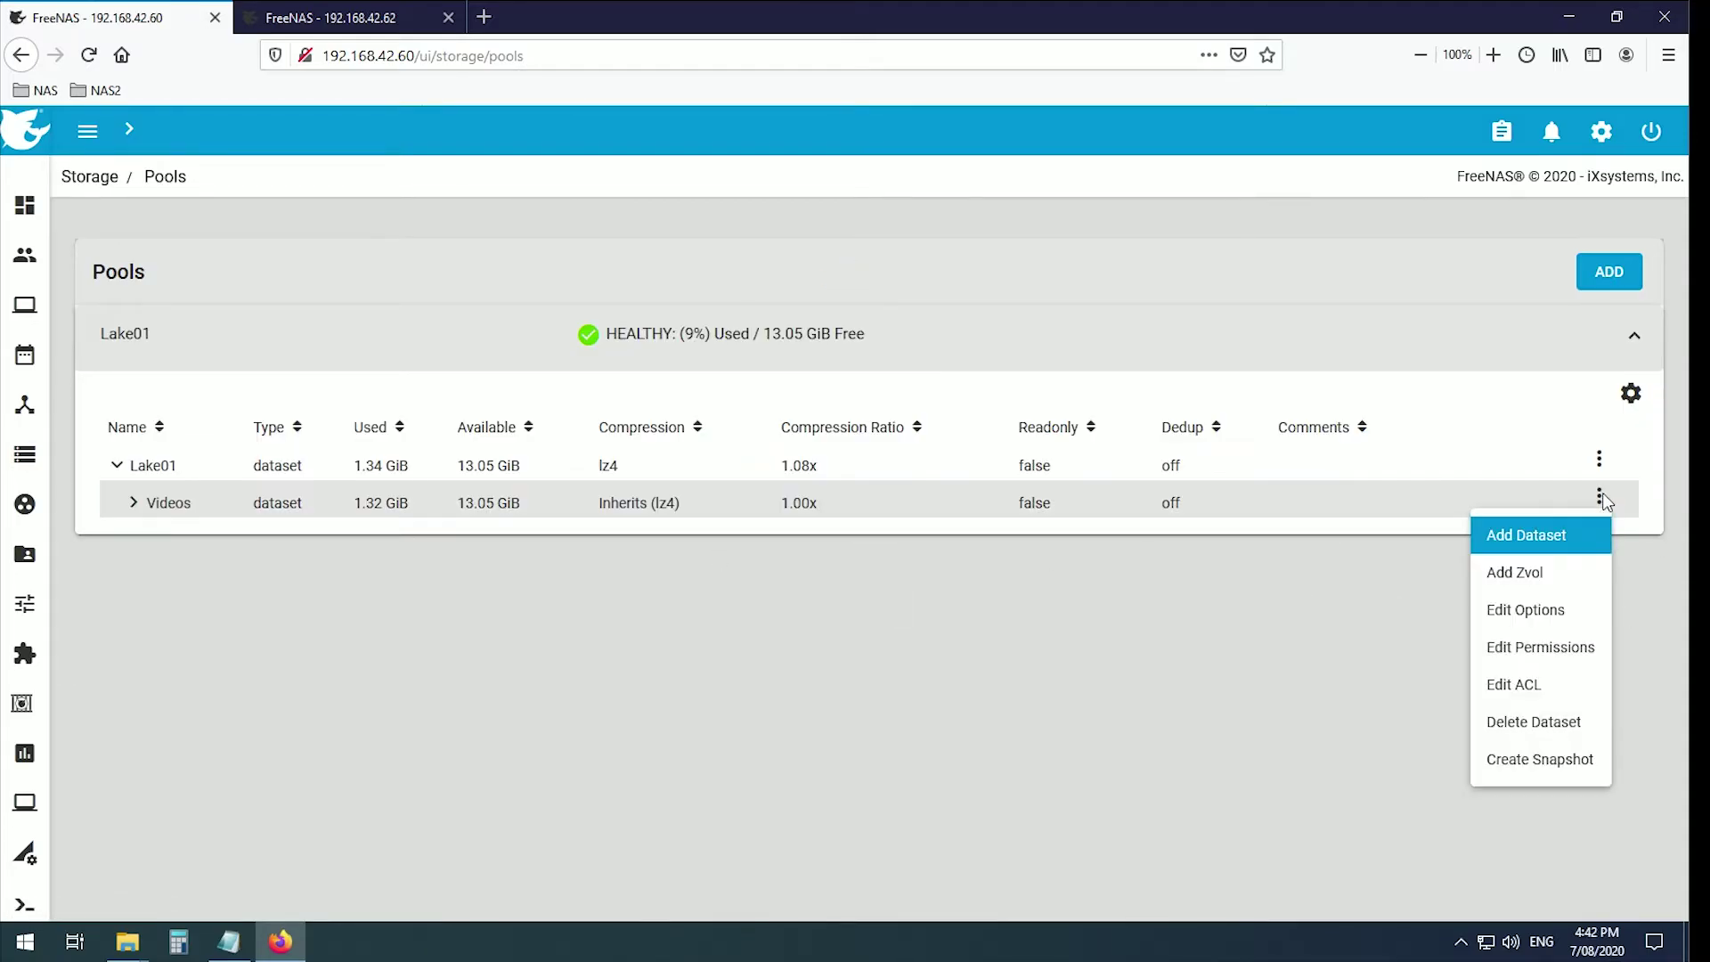
Take a recursive Lake01/Videos snapshot named manual-2020-08-07_16-42 and close the confirmation.
{"action": "left_click", "coordinate": [1527, 763]}
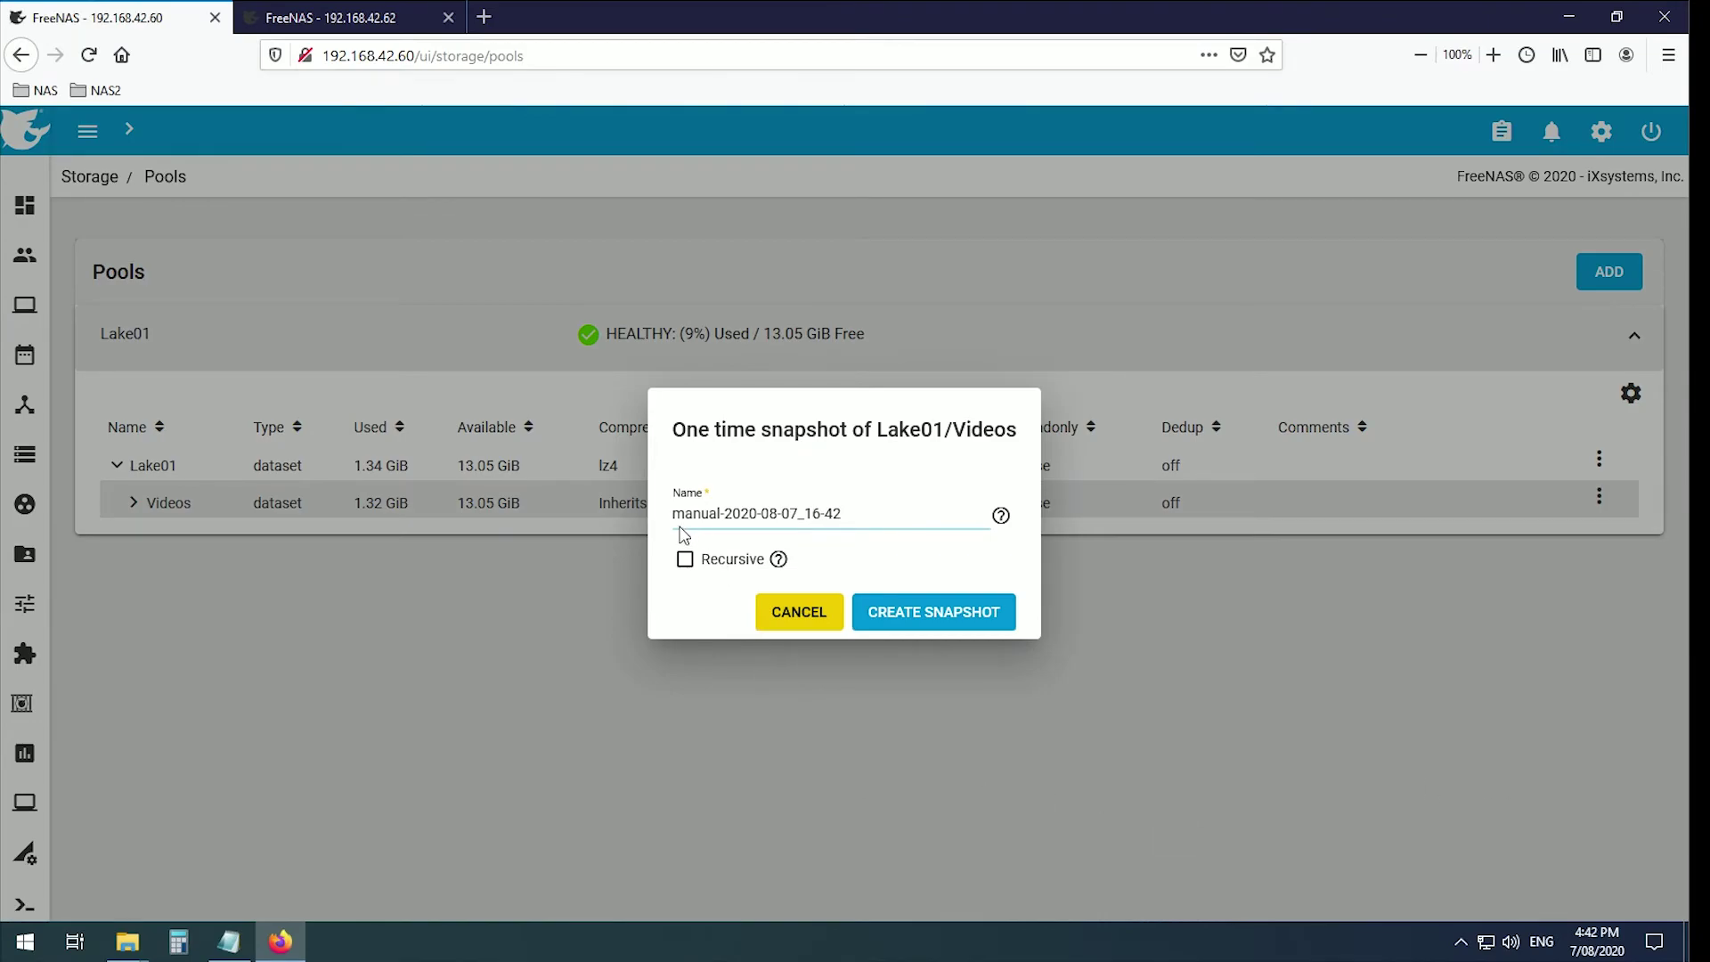
{"action": "left_click", "coordinate": [686, 563]}
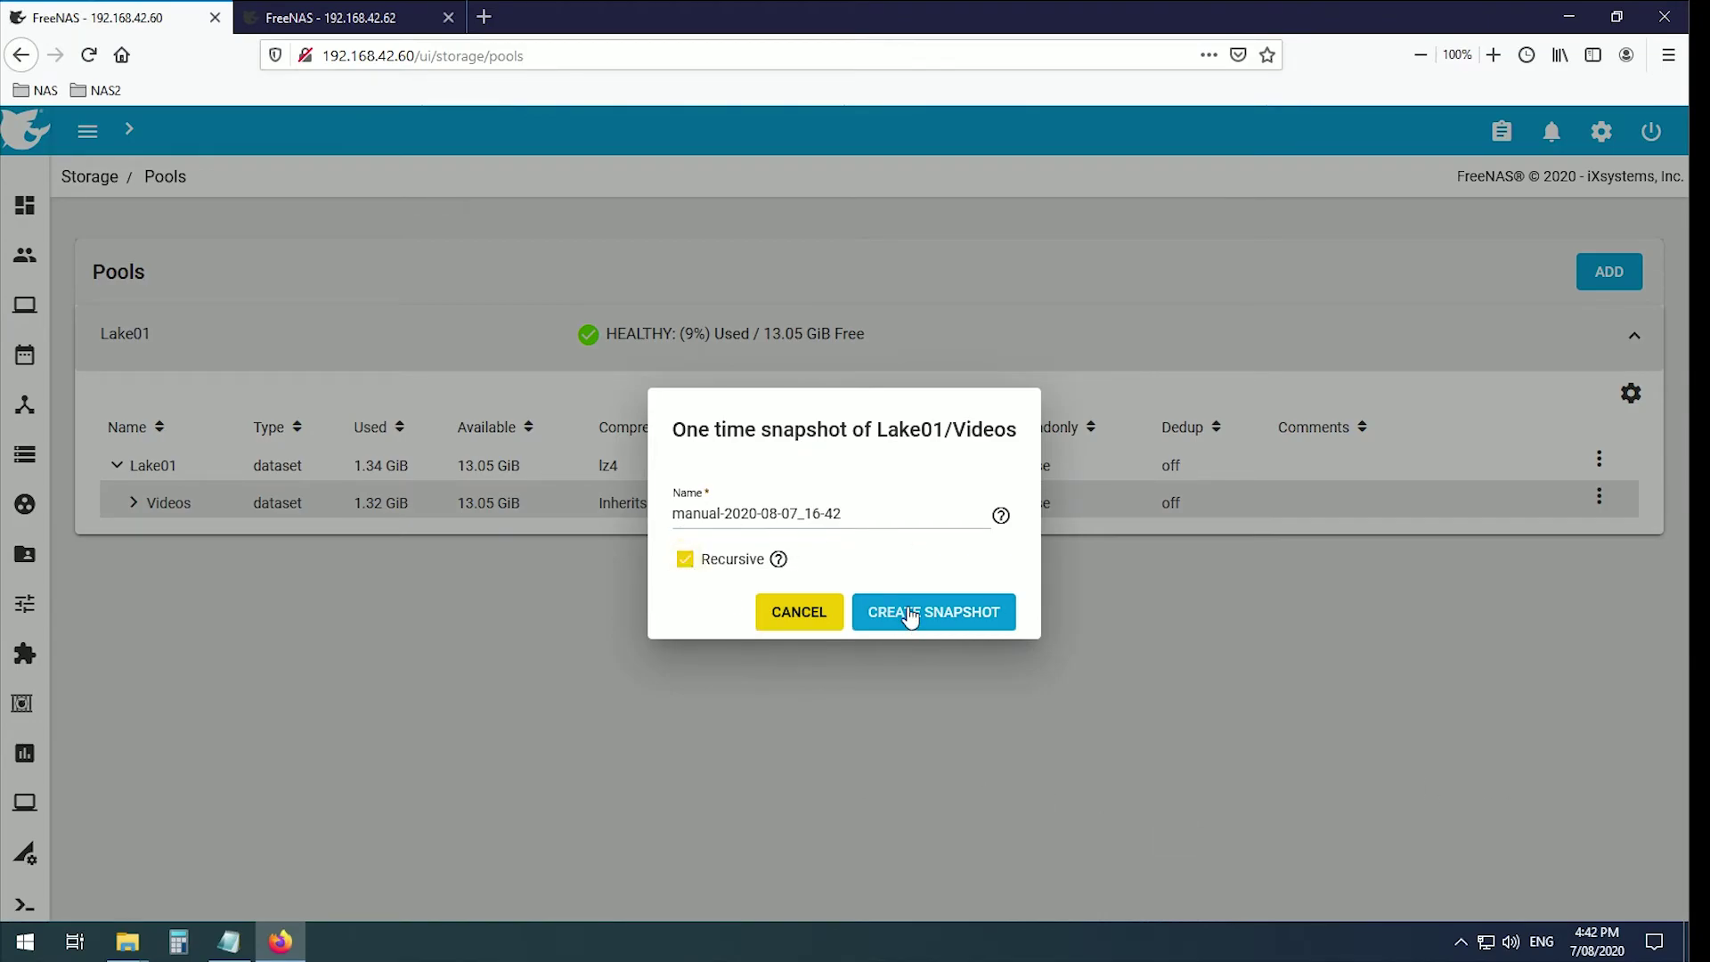
{"action": "left_click", "coordinate": [905, 615]}
{"action": "left_click", "coordinate": [1043, 613]}
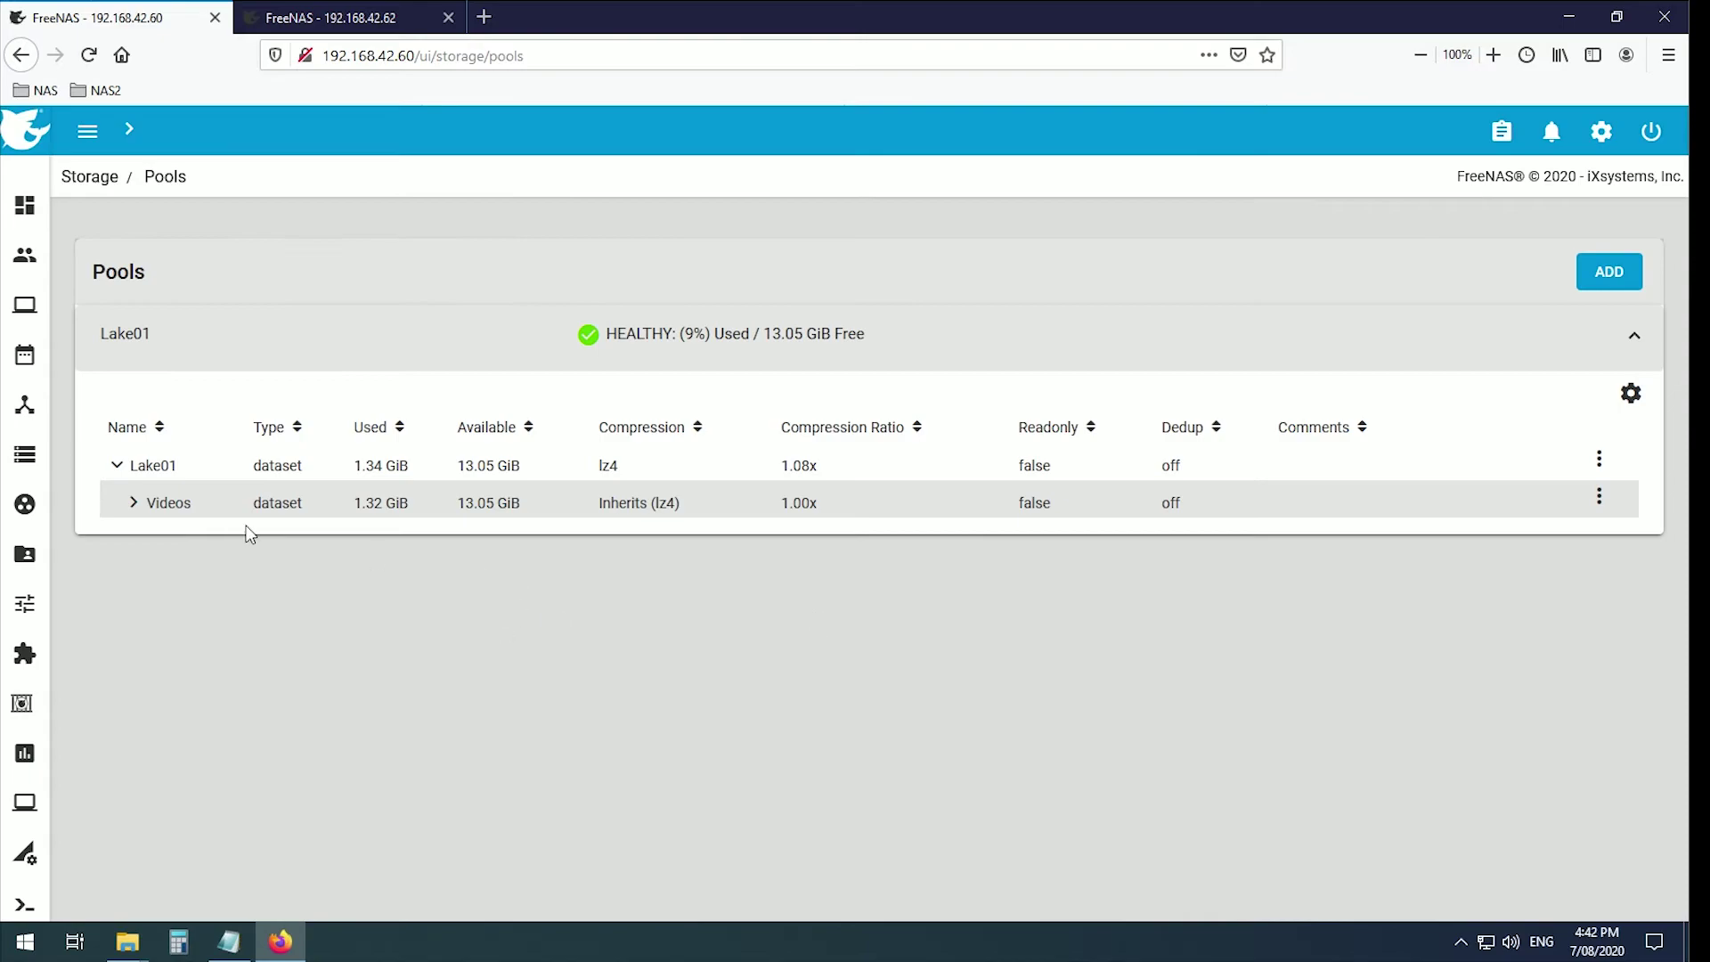
Run the Videos replication task immediately and collapse its details once it shows FINISHED.
{"action": "mouse_move", "coordinate": [25, 358]}
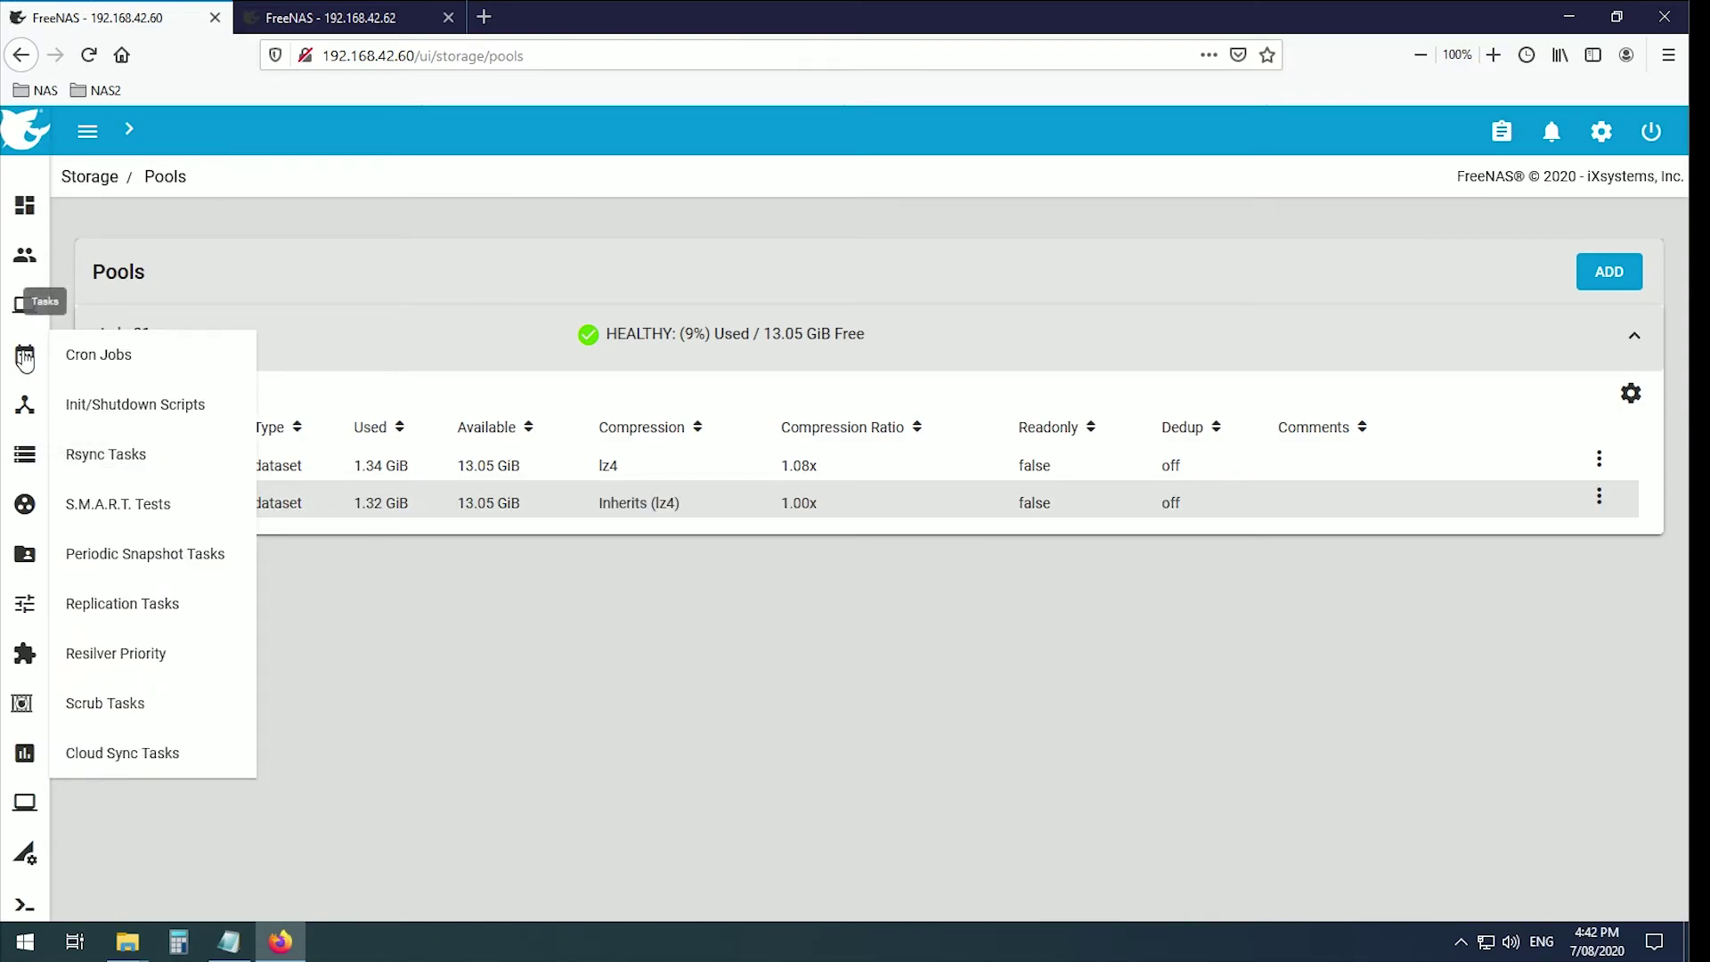
{"action": "left_click", "coordinate": [112, 615]}
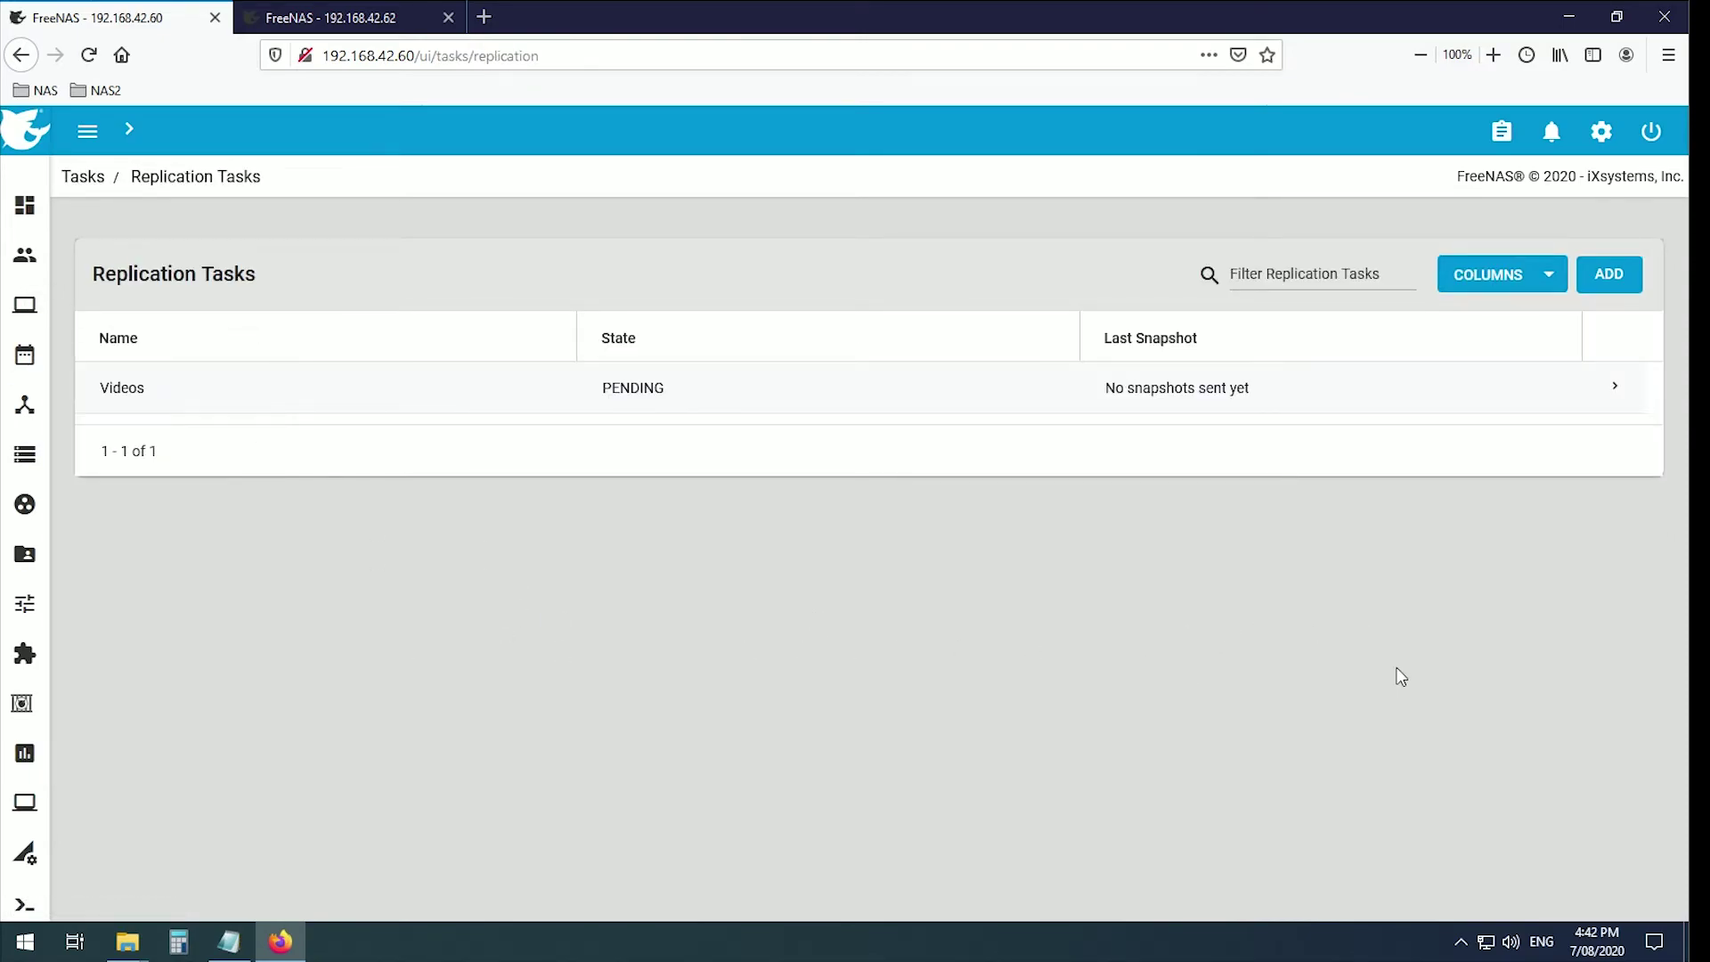
{"action": "left_click", "coordinate": [1613, 392]}
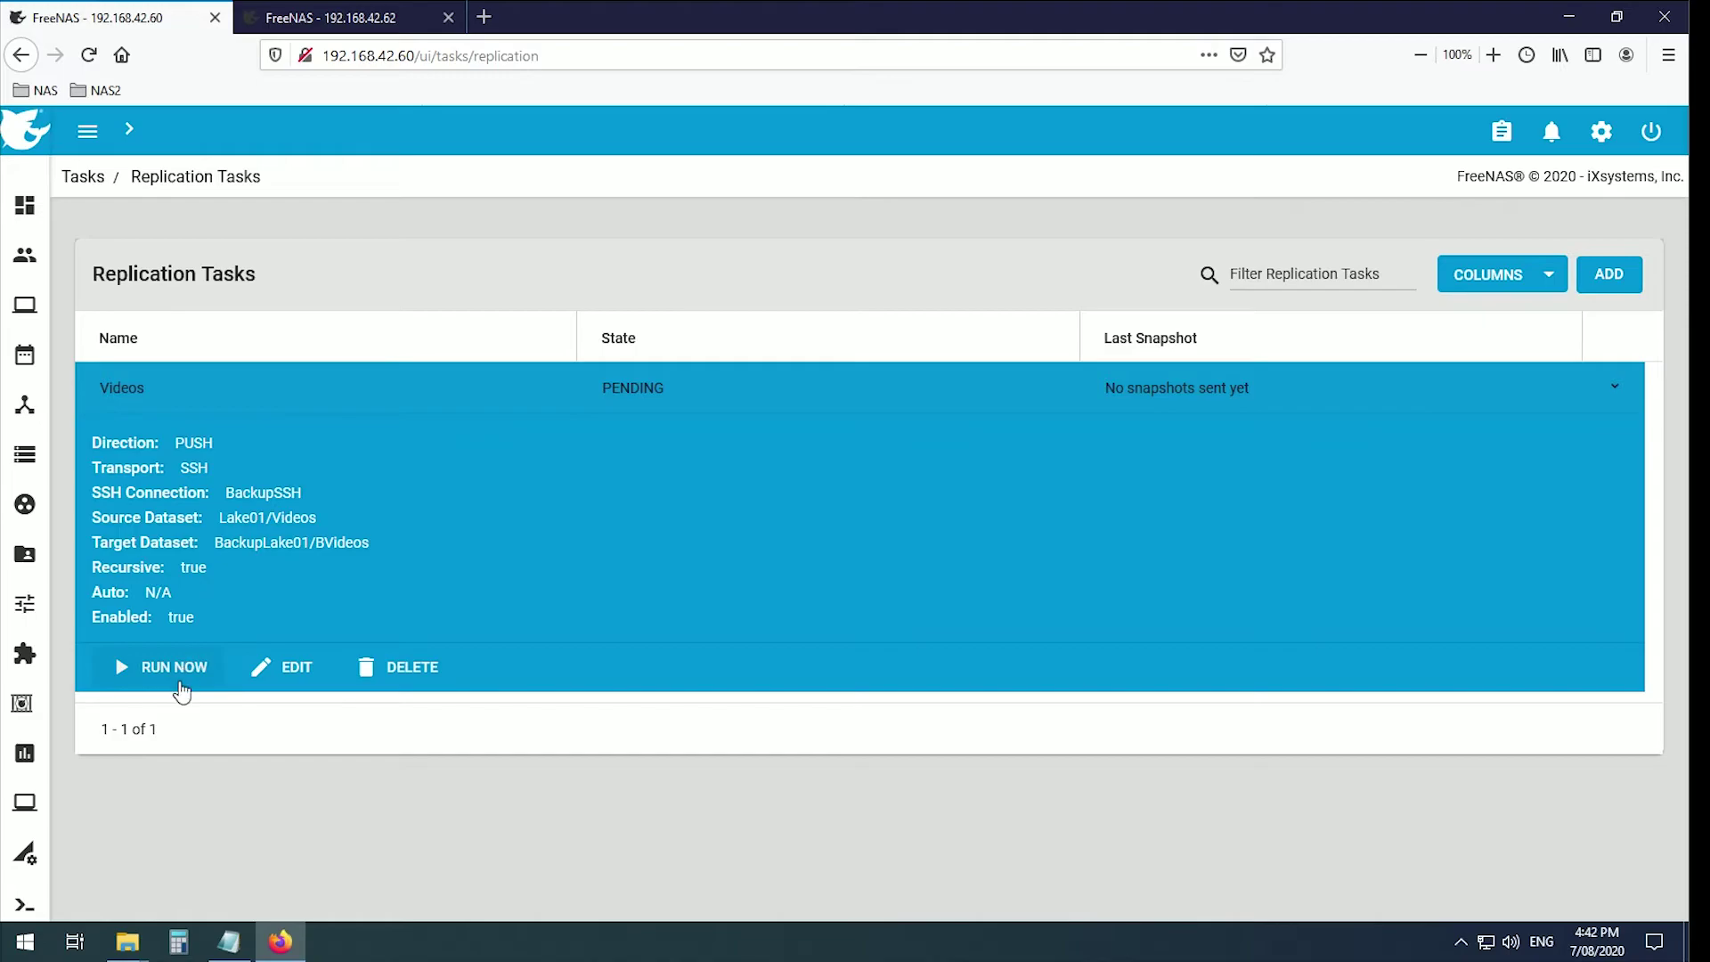
{"action": "left_click", "coordinate": [172, 675]}
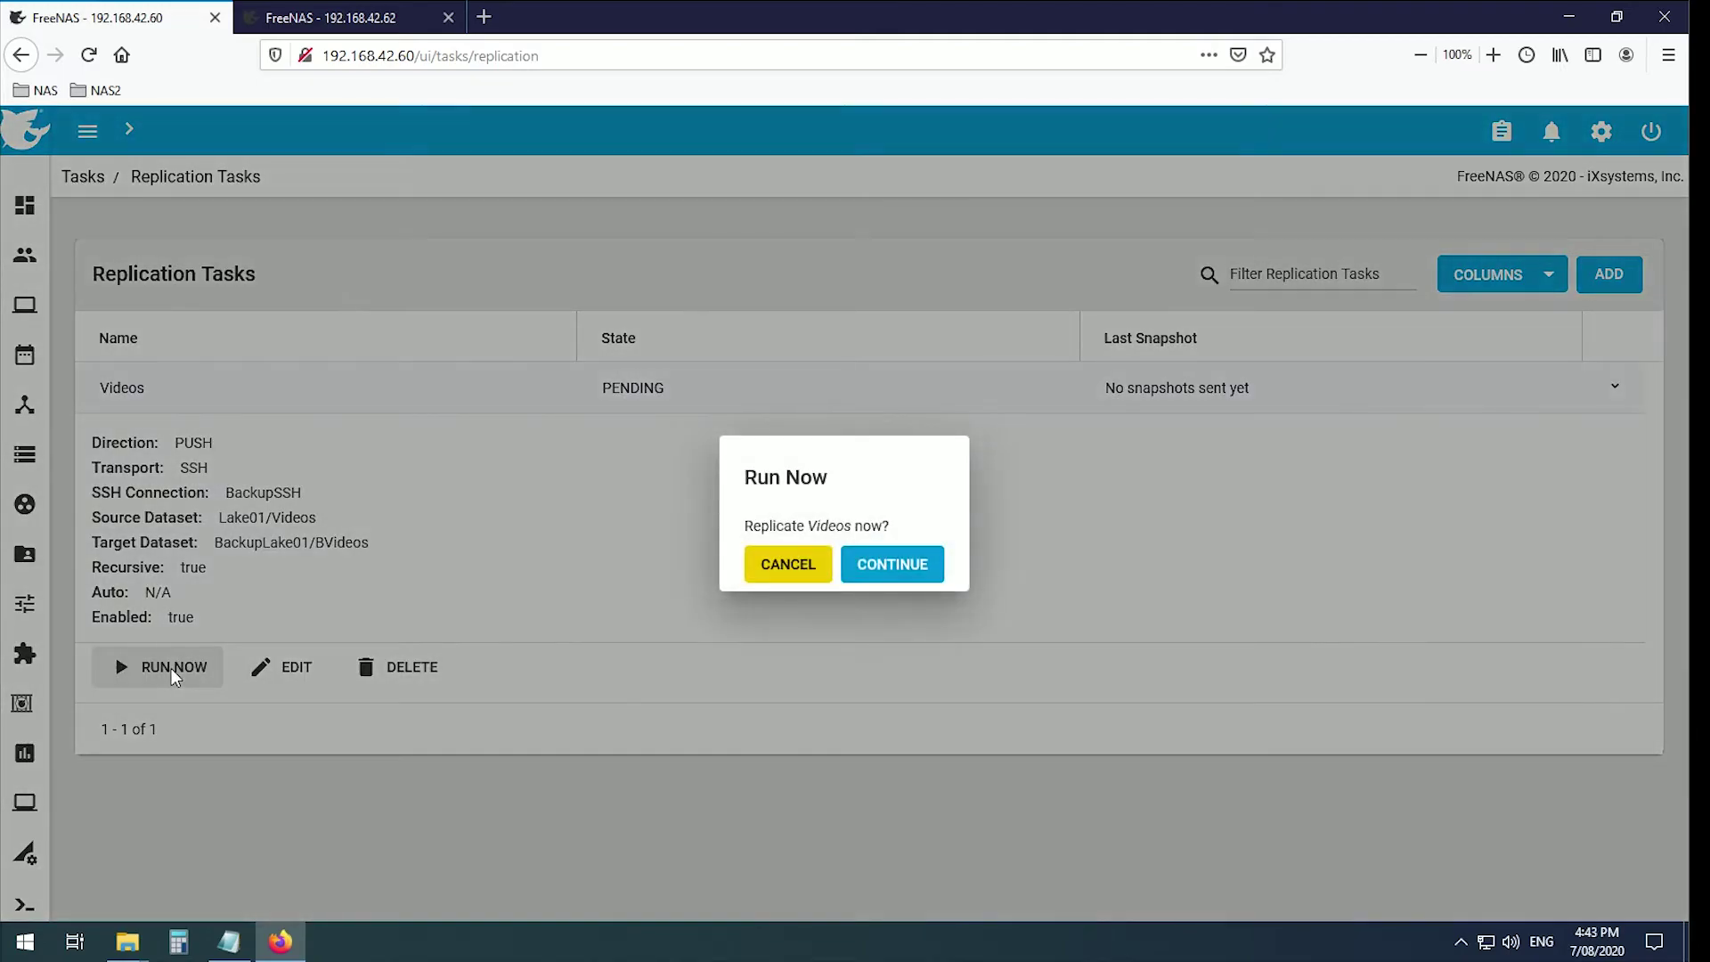
{"action": "left_click", "coordinate": [880, 570]}
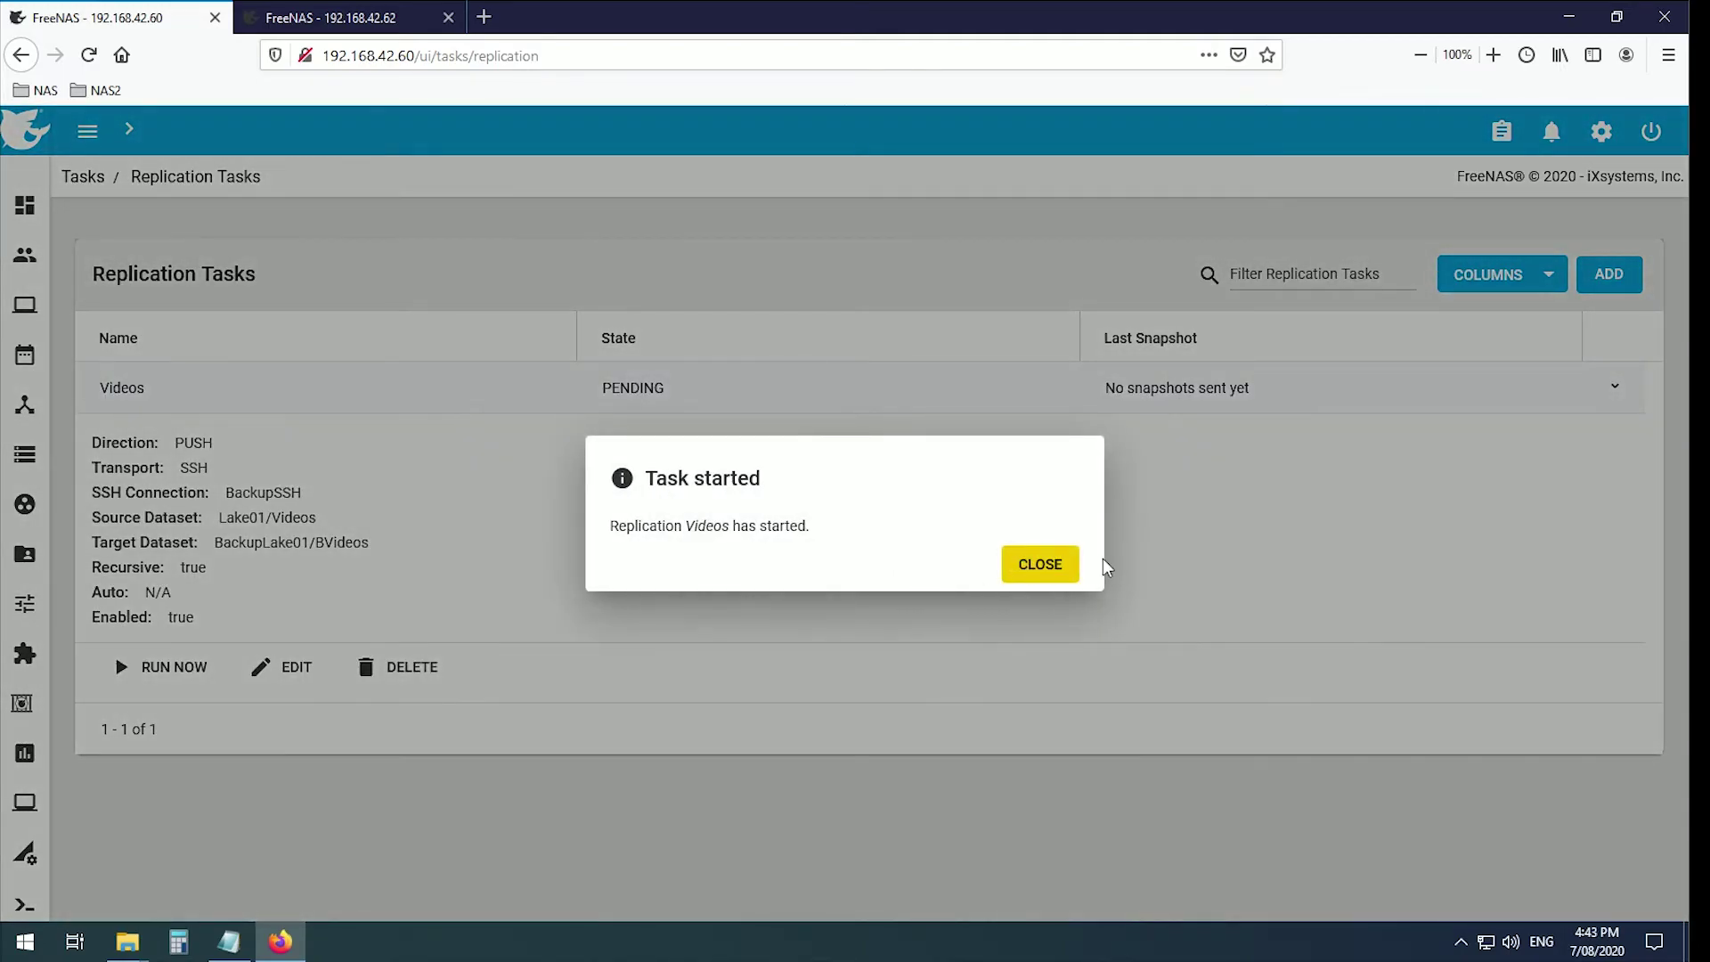
{"action": "left_click", "coordinate": [1042, 566]}
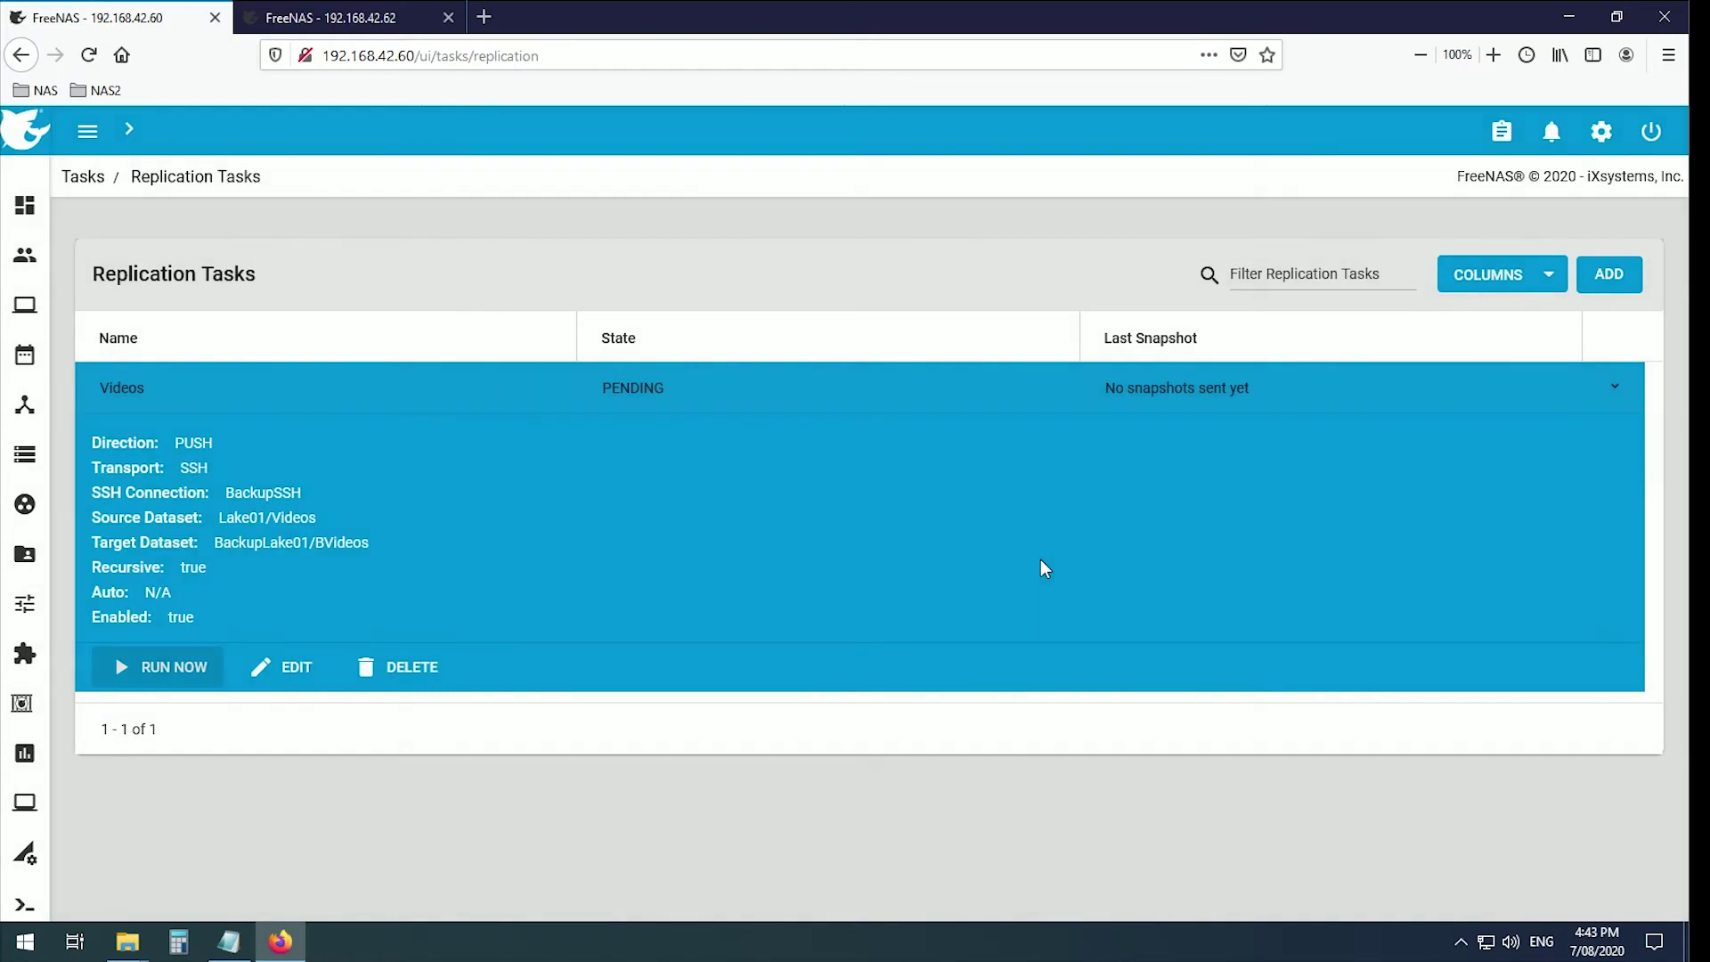
{"action": "left_click", "coordinate": [1612, 401]}
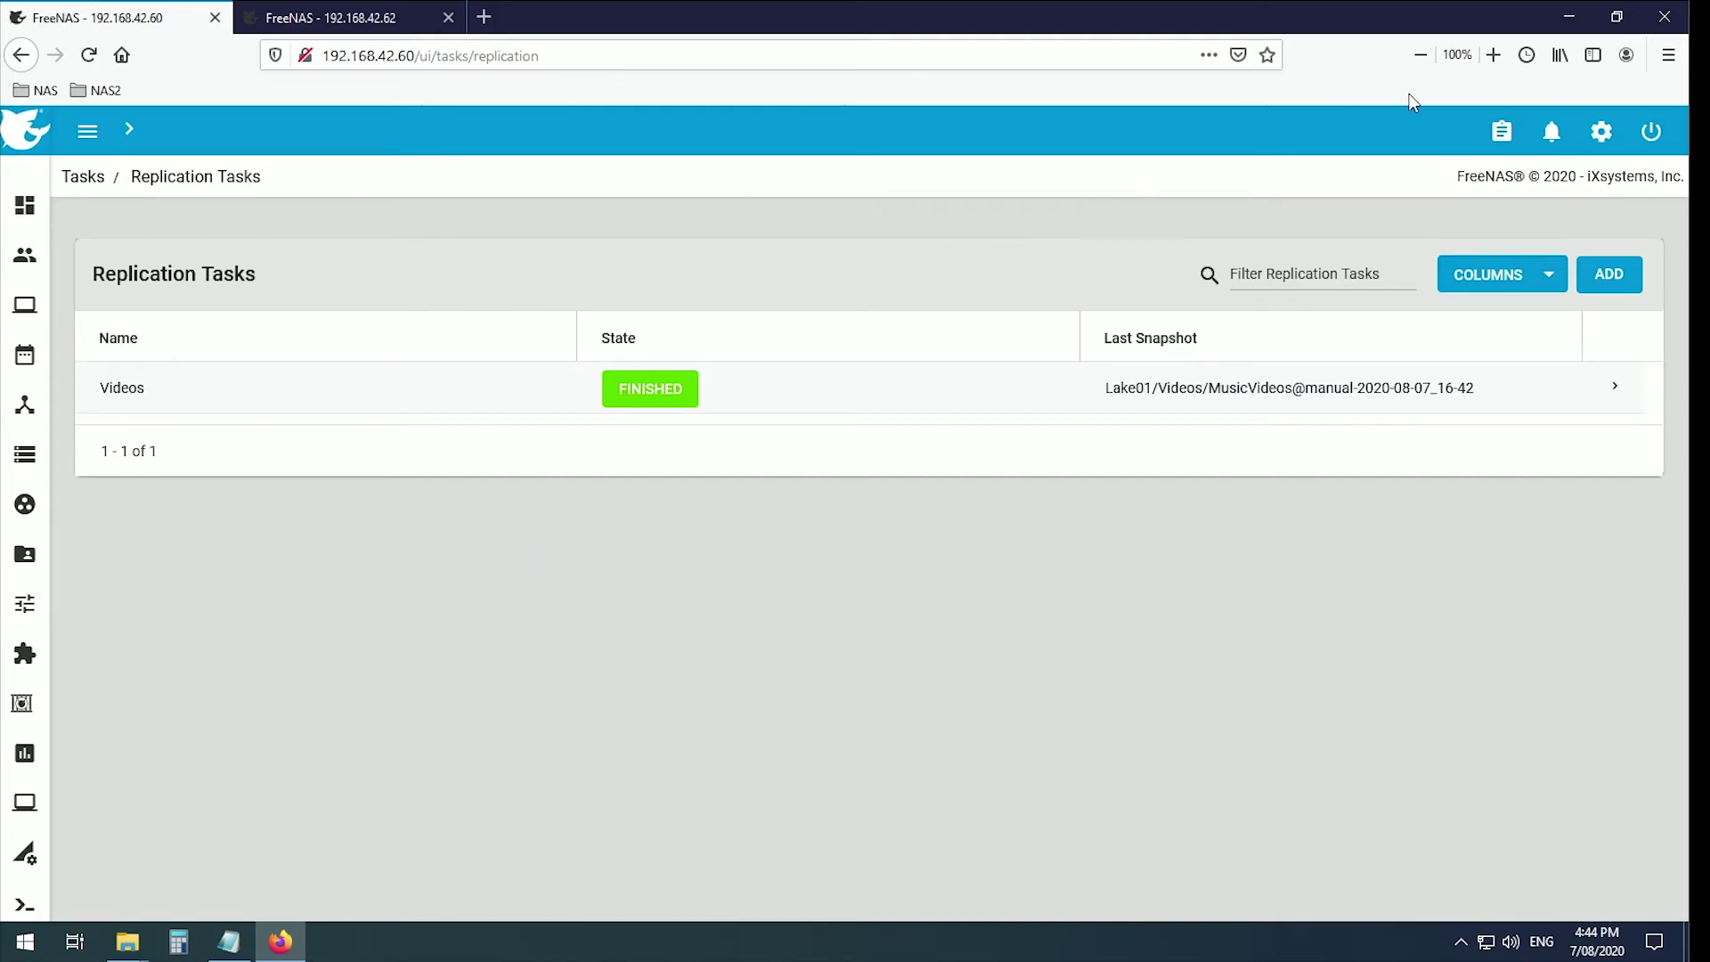
Hide Firefox and browse the main NAS into Lake01 > Videos > Movies.
{"action": "left_click", "coordinate": [1568, 16]}
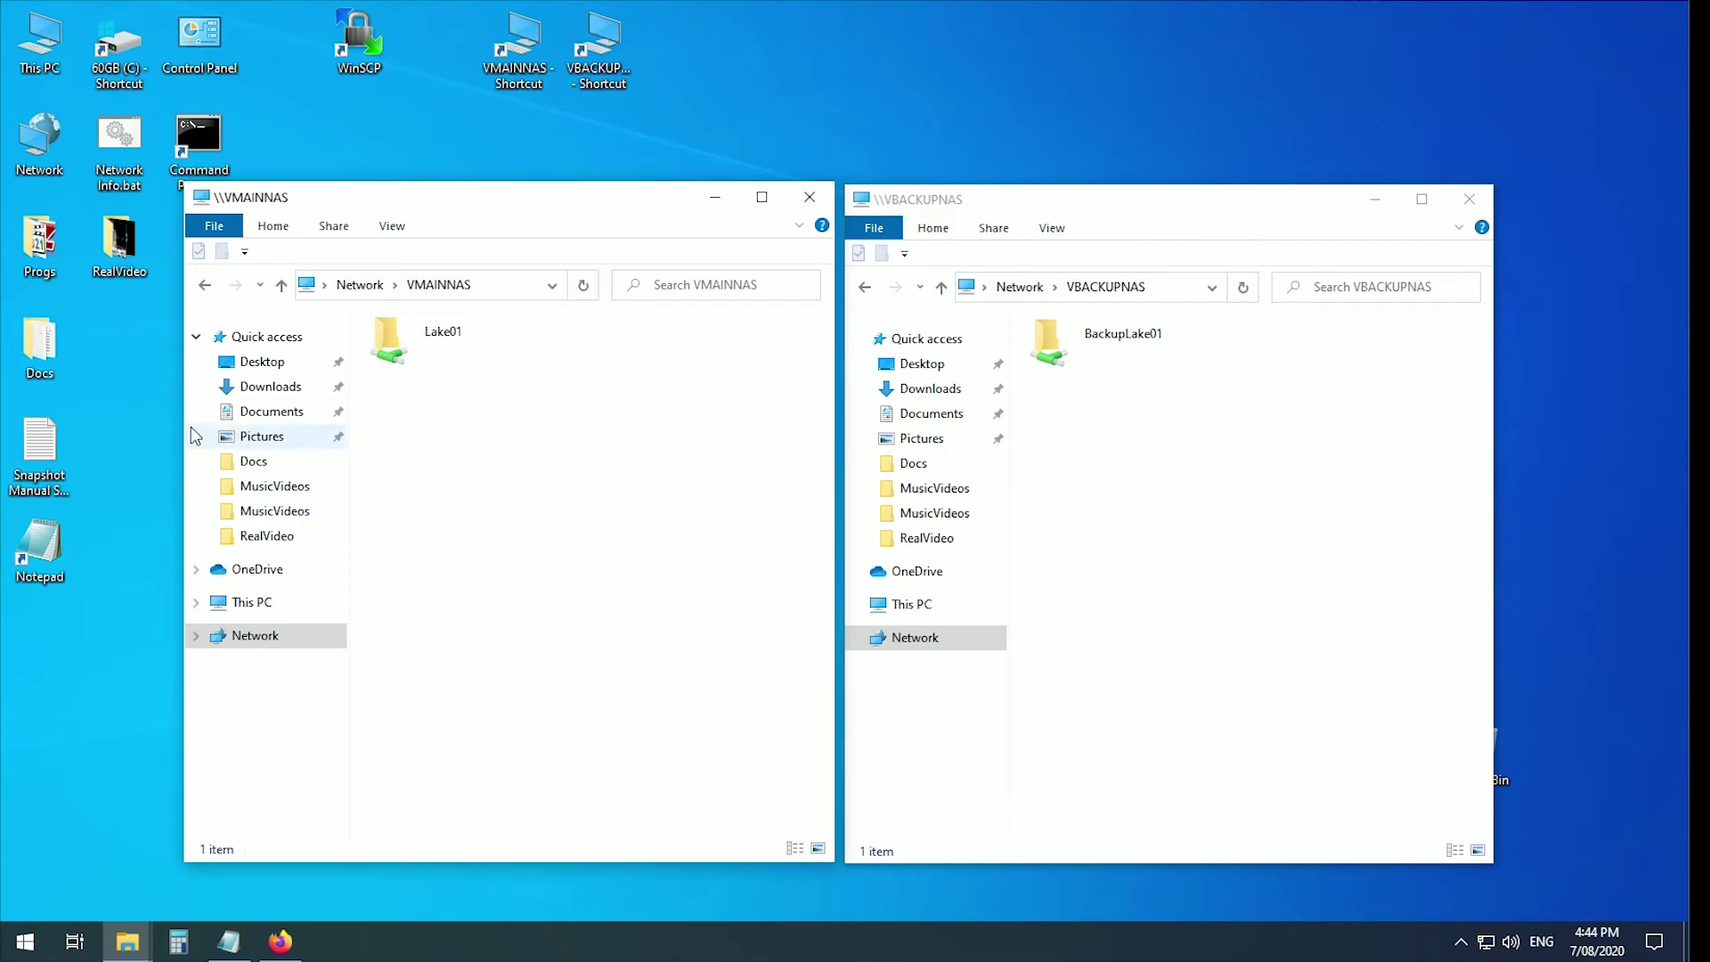
{"action": "double_click", "coordinate": [428, 342]}
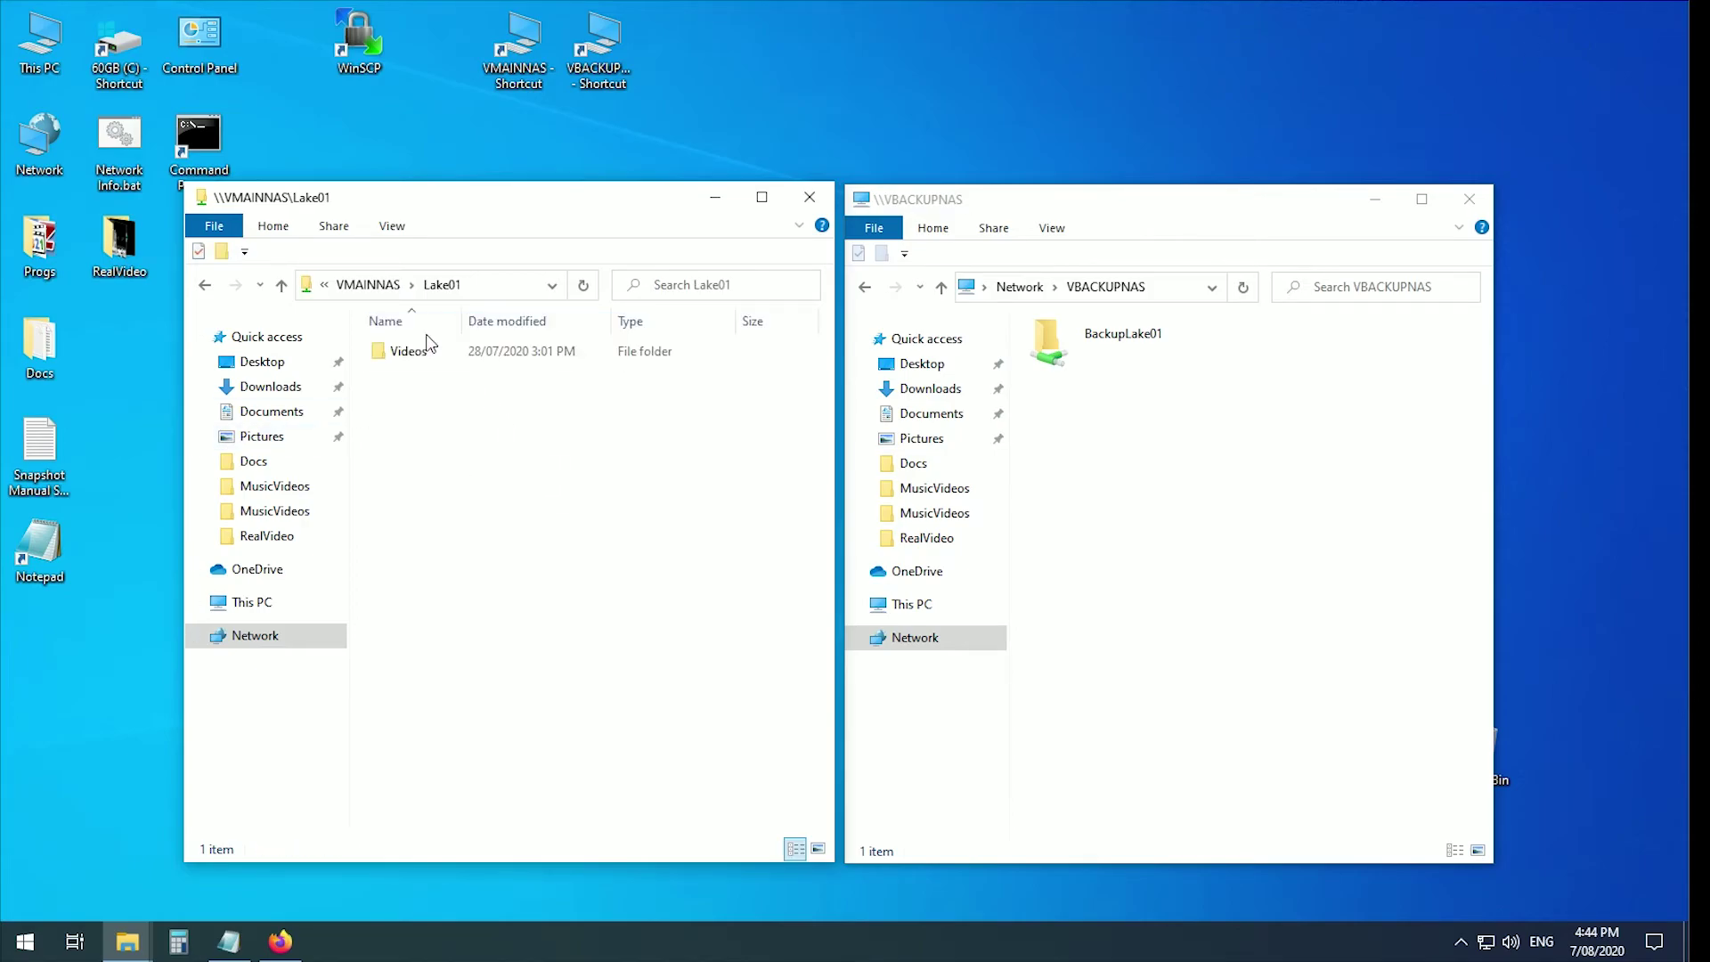
{"action": "double_click", "coordinate": [422, 348]}
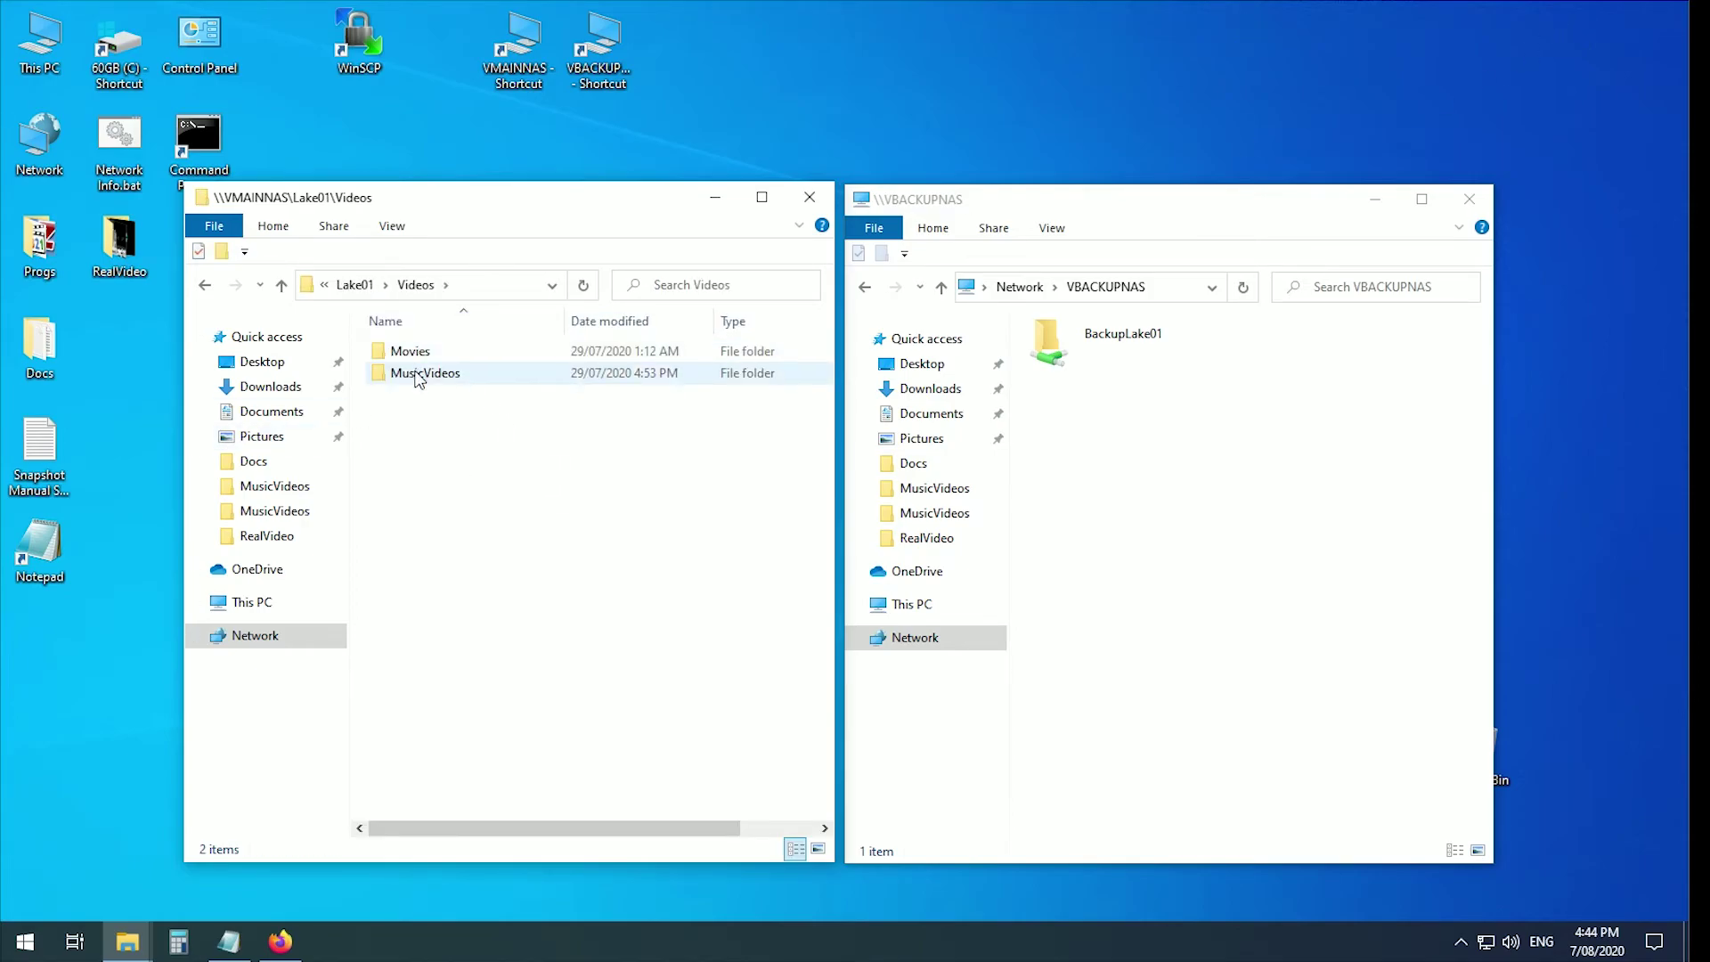
{"action": "double_click", "coordinate": [417, 357]}
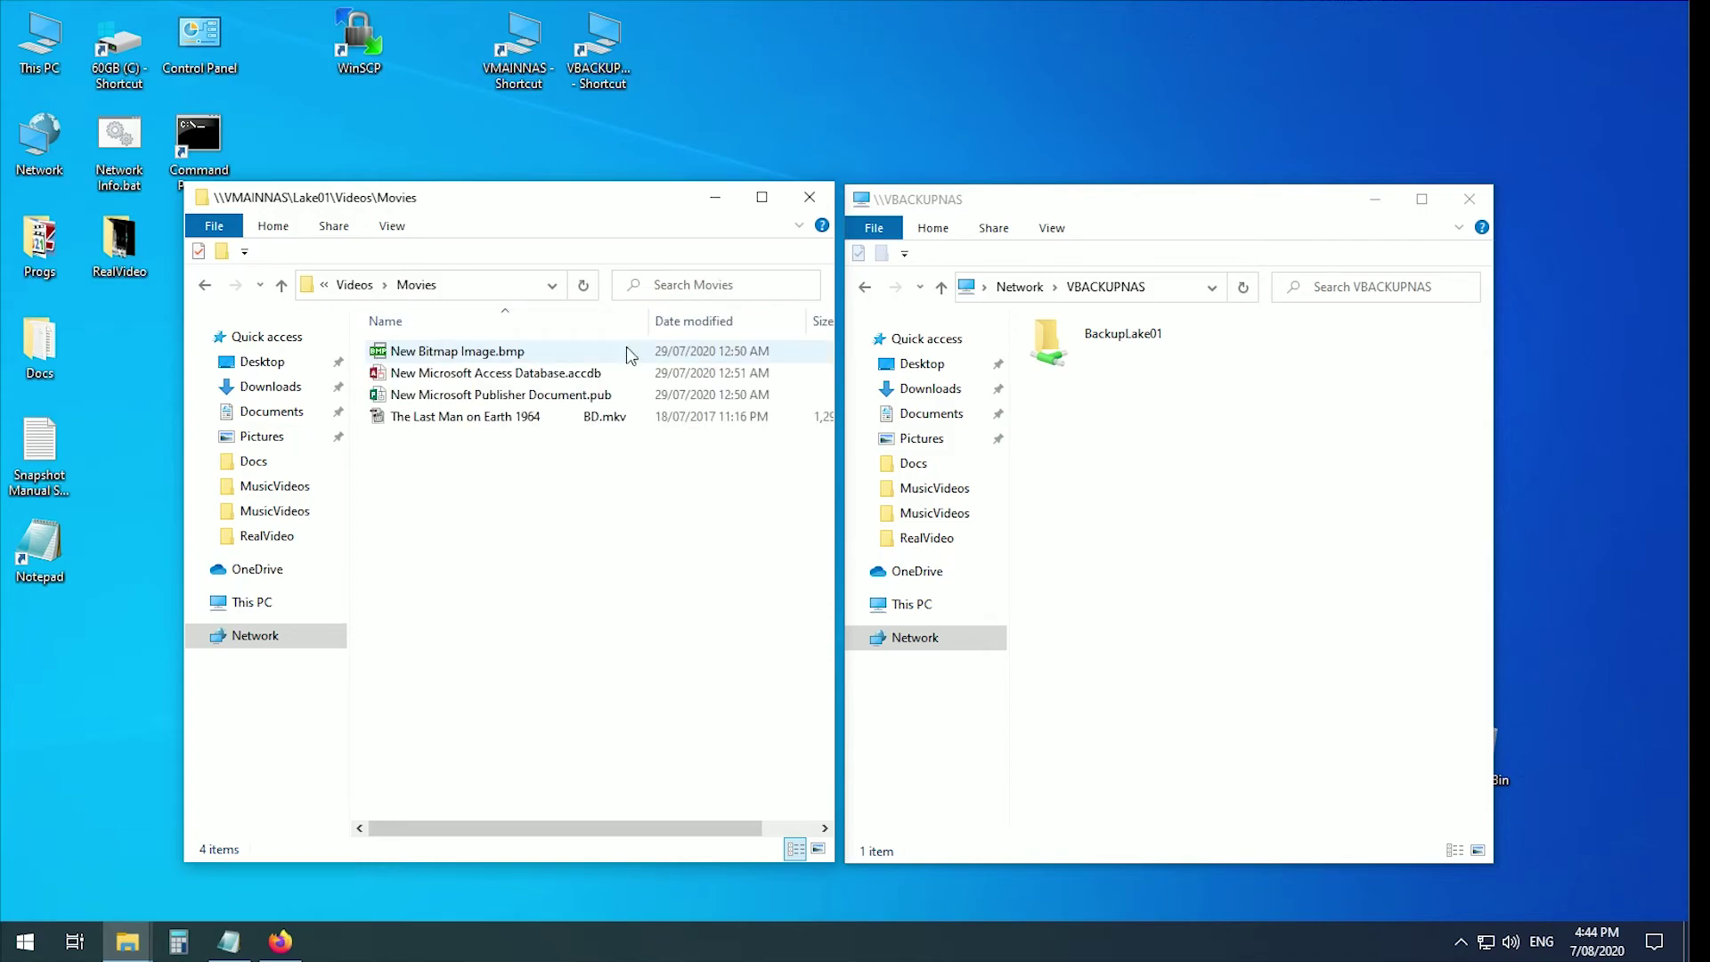
Open MusicVideos on the backup (BackupLake01 > BVideos) and on the main NAS, both showing 10 items.
{"action": "double_click", "coordinate": [1044, 353]}
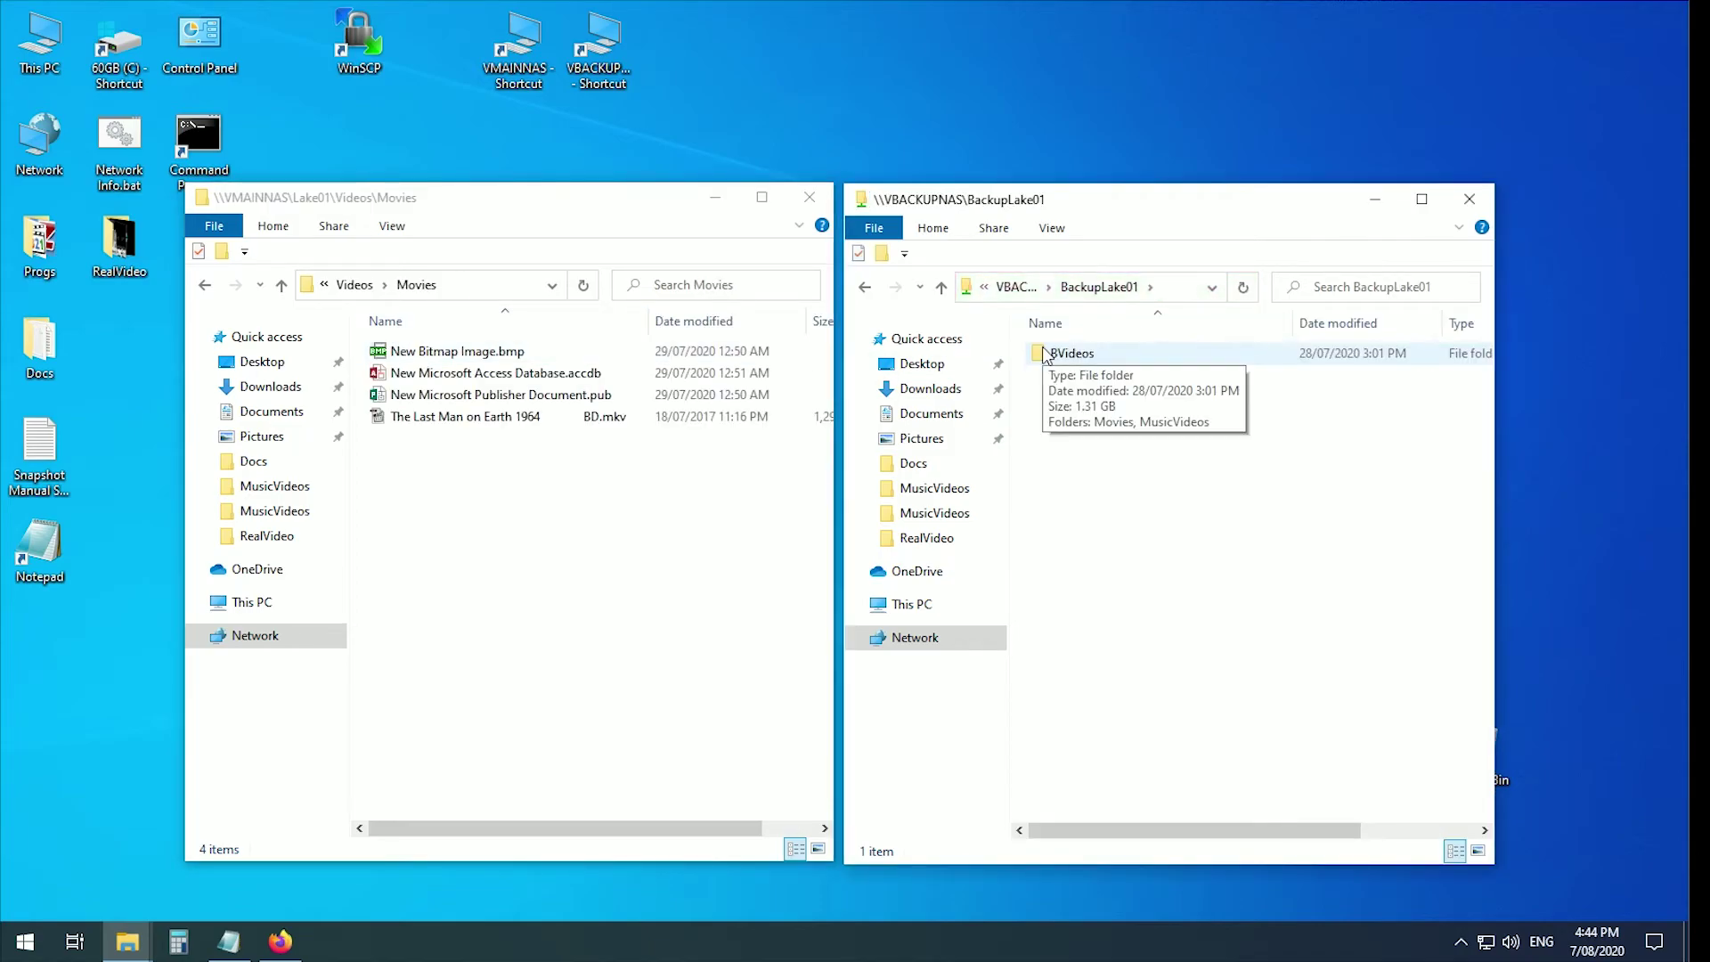
{"action": "double_click", "coordinate": [1045, 353]}
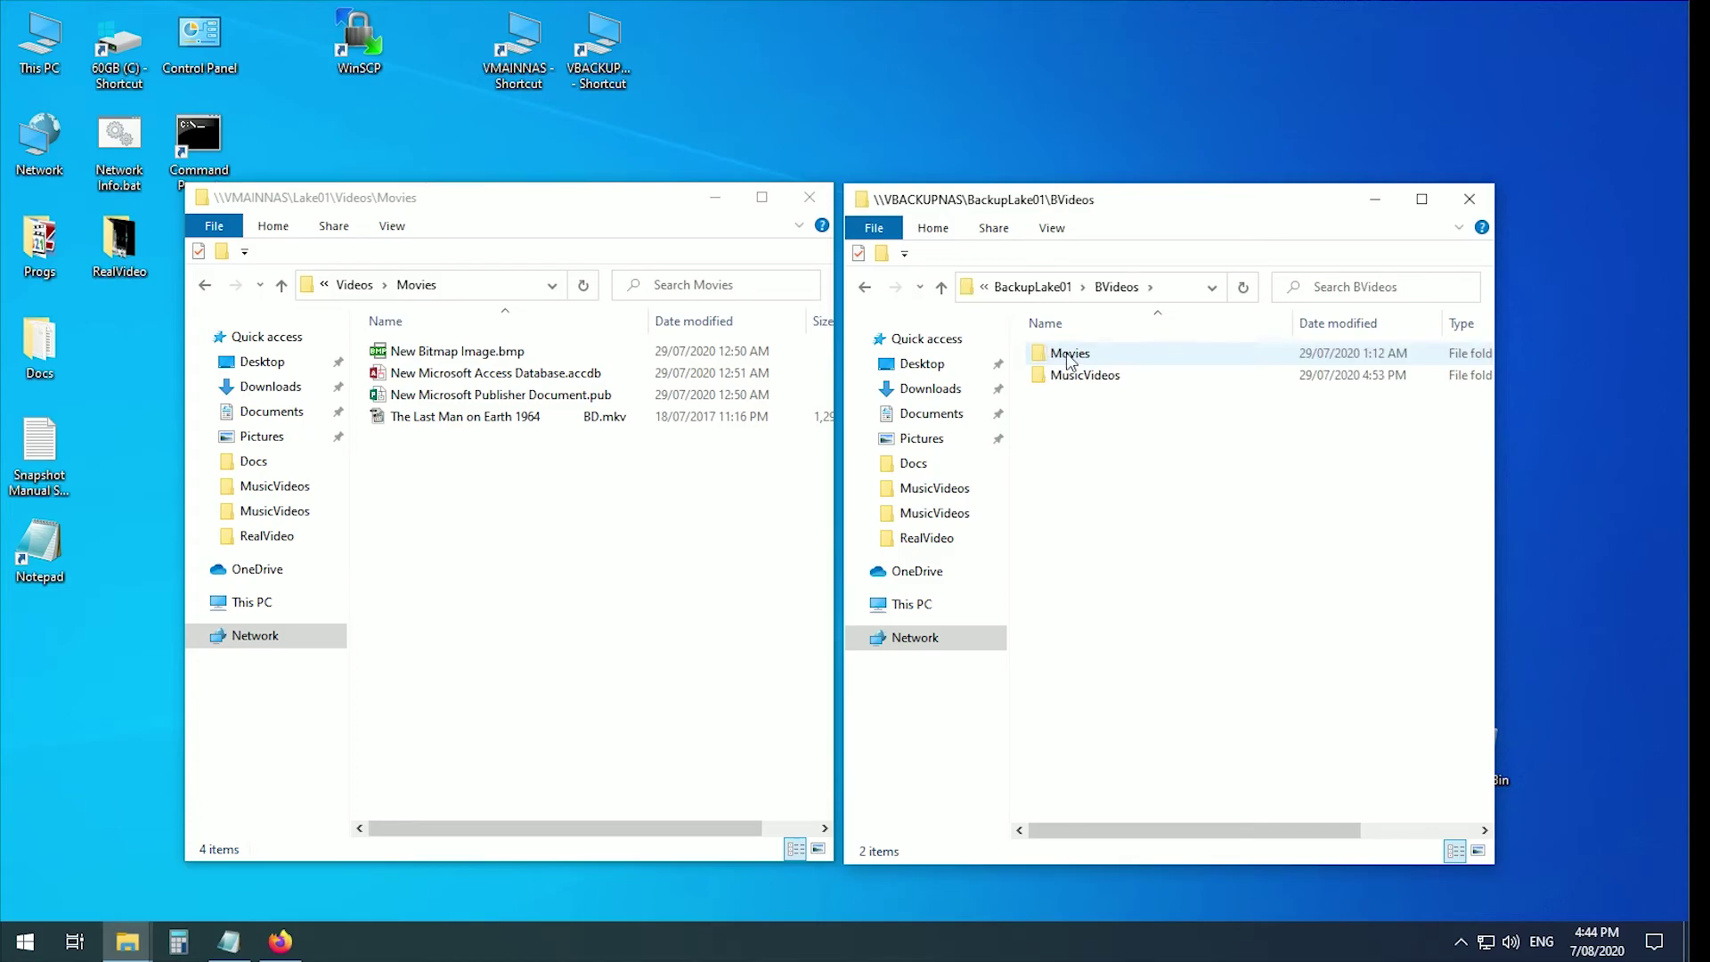
{"action": "double_click", "coordinate": [1067, 354]}
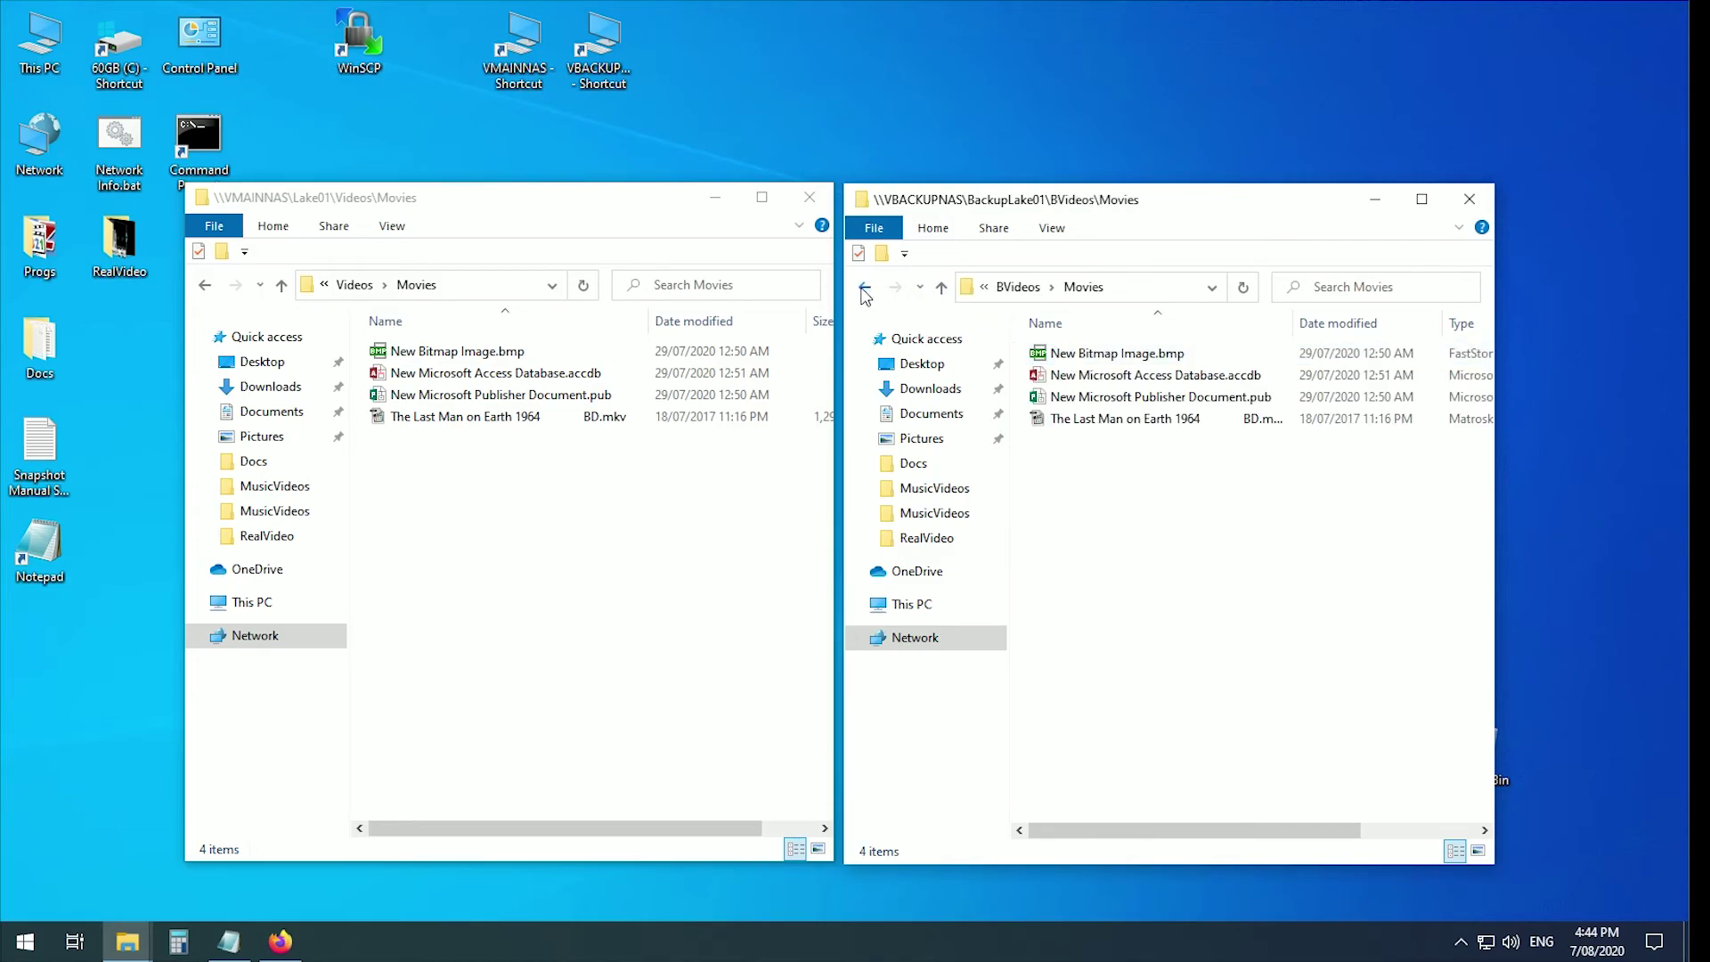
{"action": "left_click", "coordinate": [864, 287]}
{"action": "left_click", "coordinate": [1062, 376]}
{"action": "double_click", "coordinate": [1064, 375]}
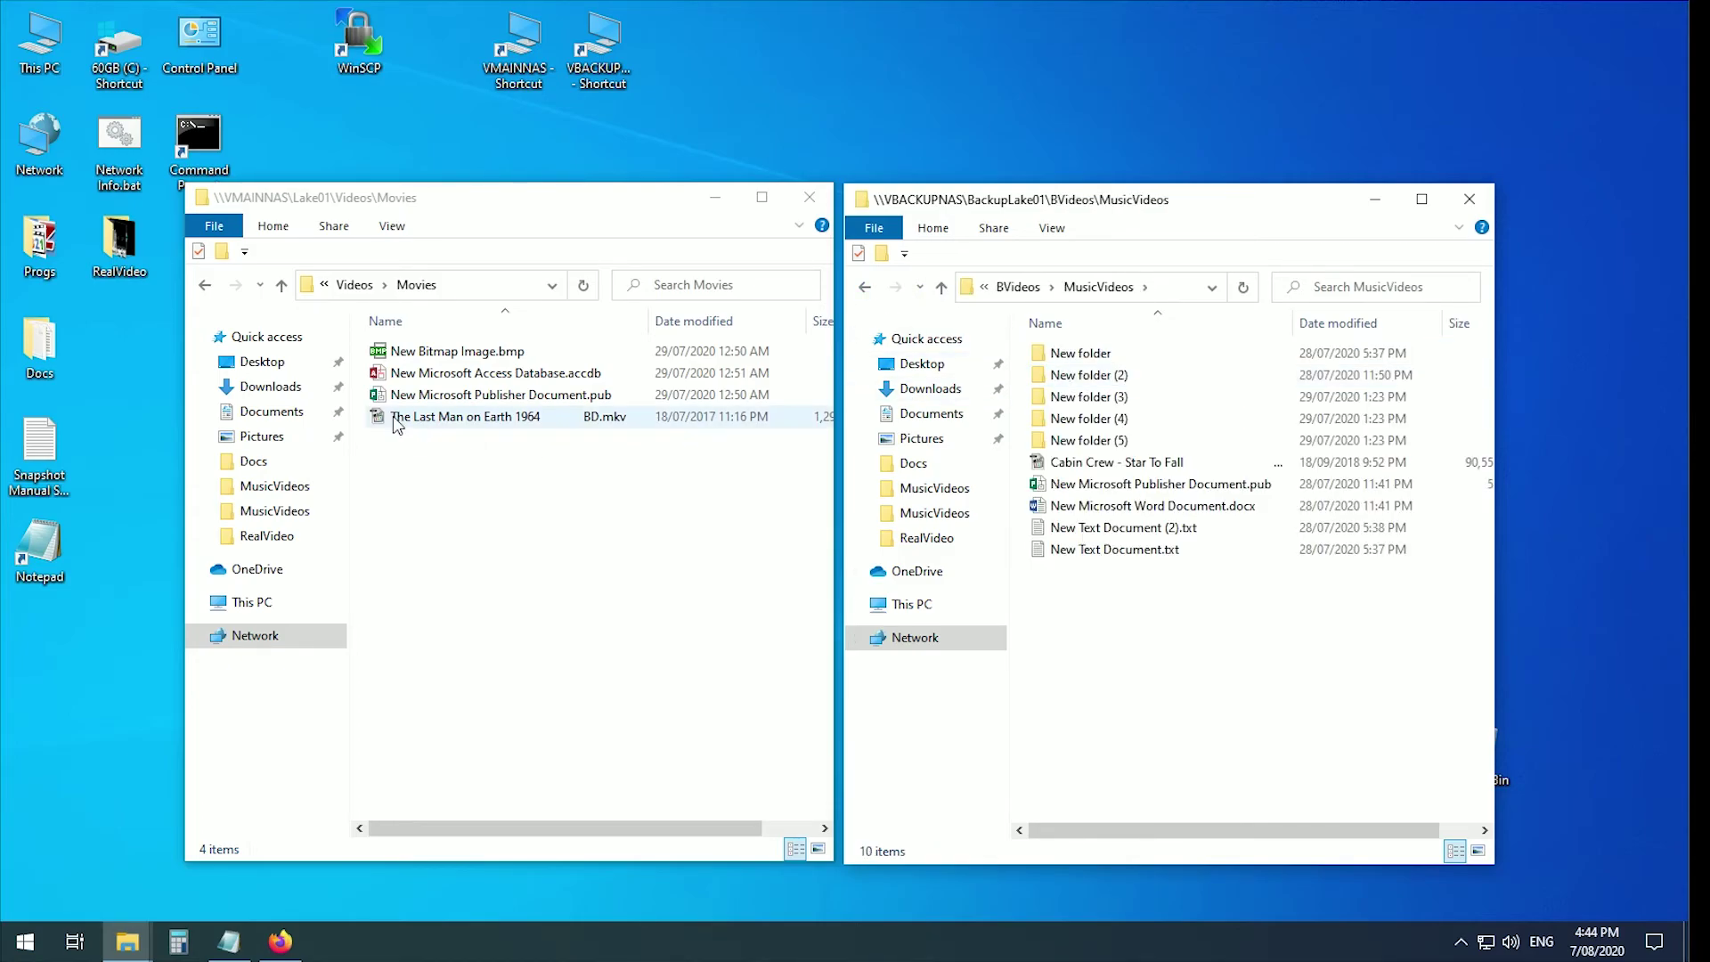
{"action": "left_click", "coordinate": [205, 285]}
{"action": "double_click", "coordinate": [446, 375]}
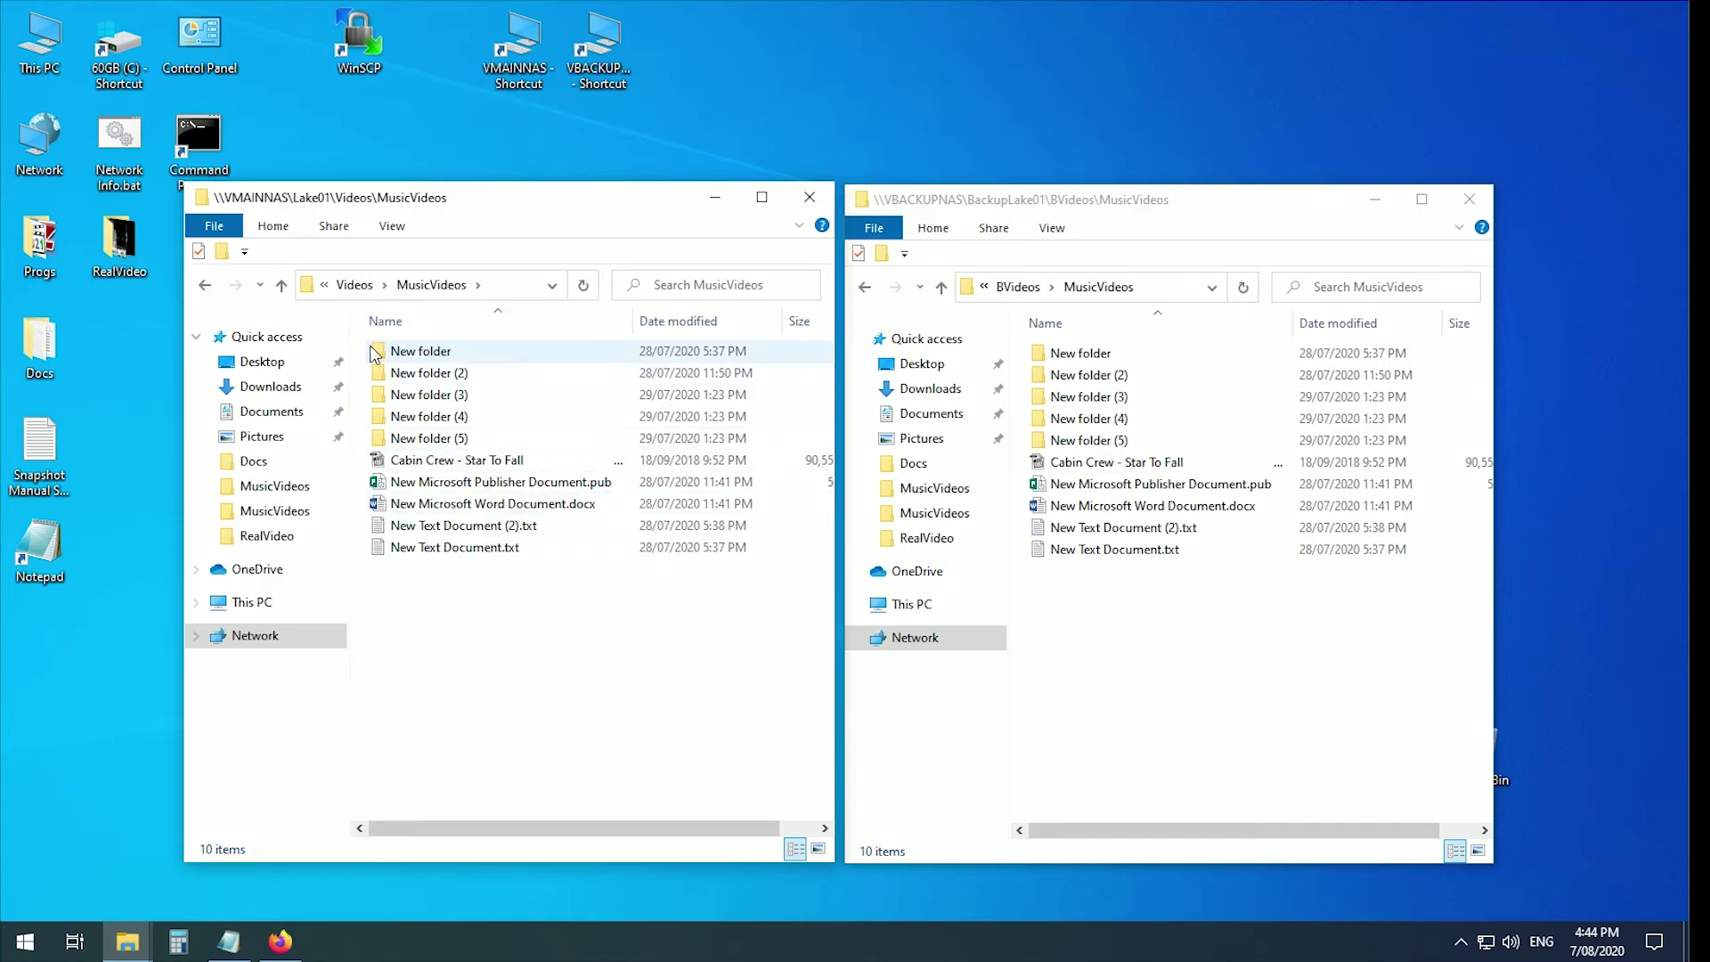
Select the five New folder rows in the main MusicVideos and delete them permanently, leaving 5 items.
{"action": "left_click_drag", "start_coordinate": [364, 357], "coordinate": [424, 426]}
{"action": "right_click", "coordinate": [422, 395]}
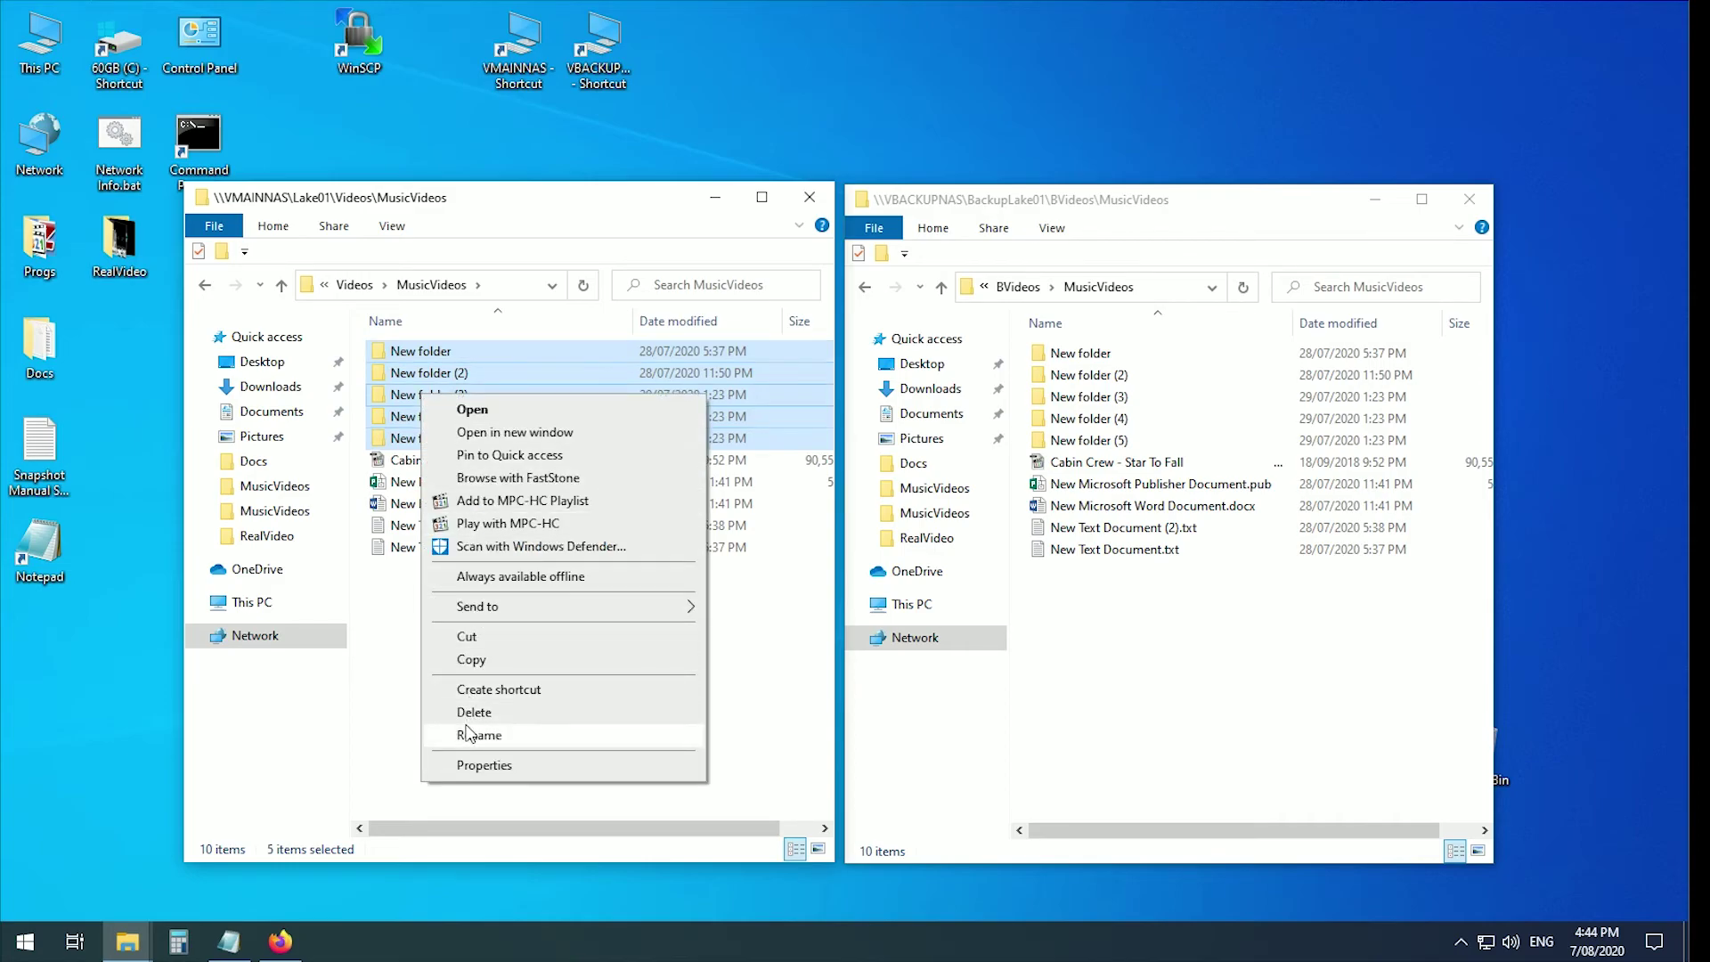
{"action": "left_click", "coordinate": [472, 712]}
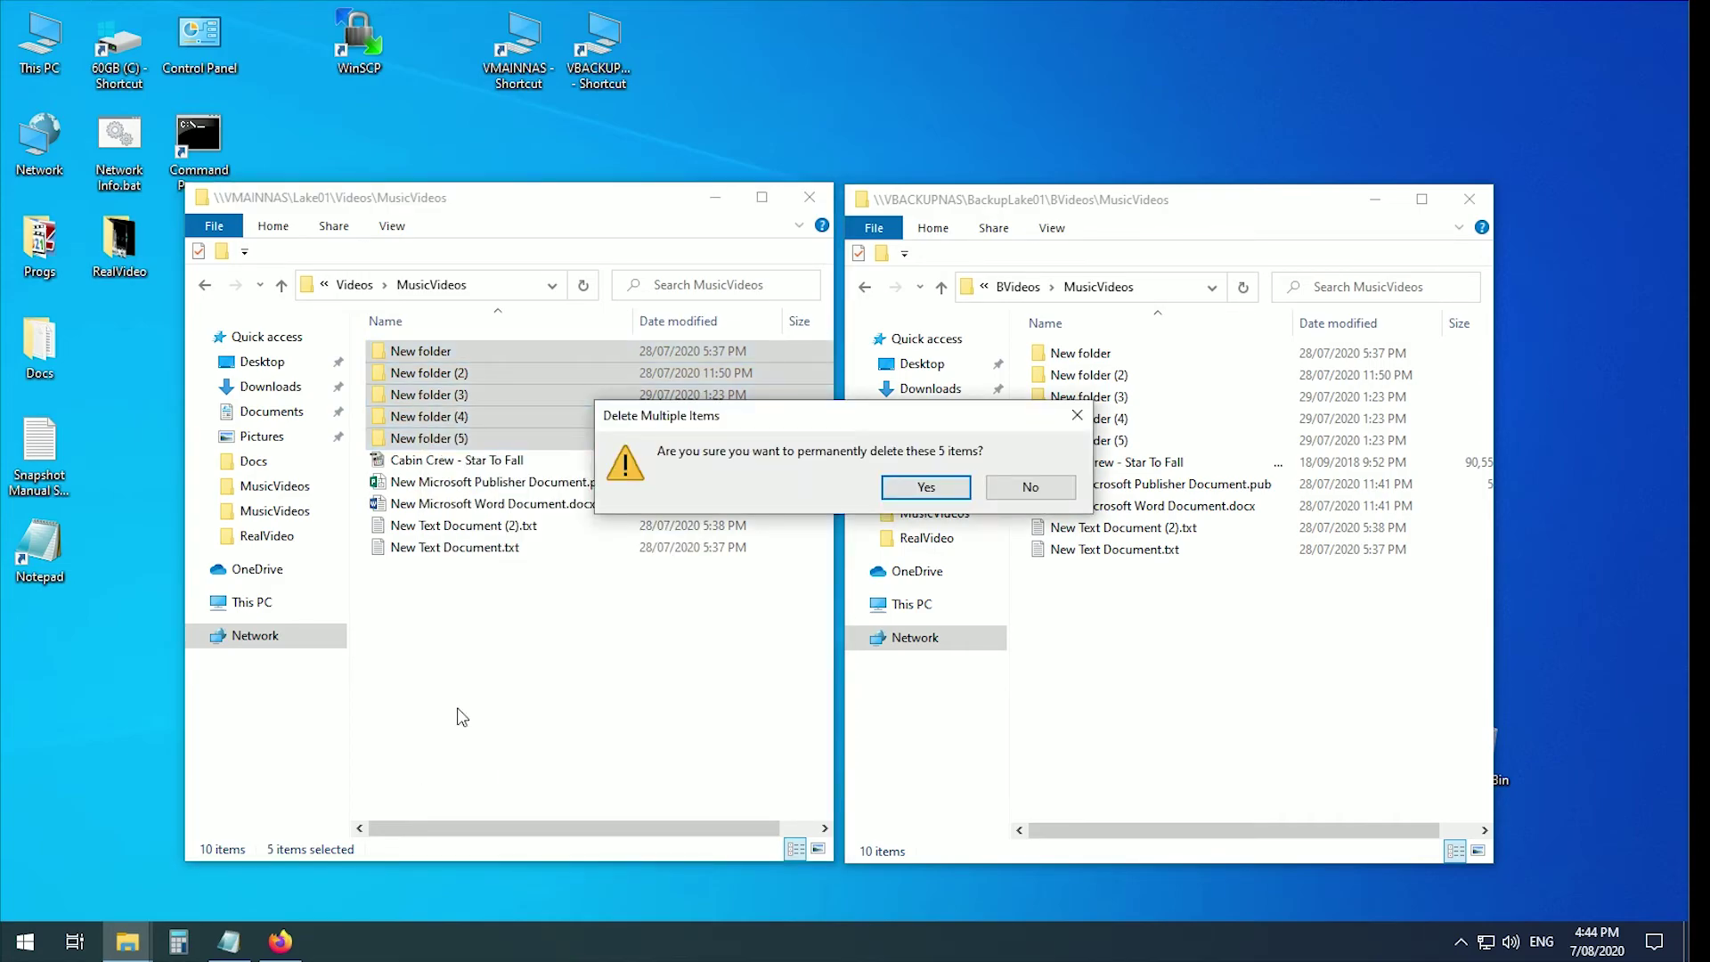
{"action": "left_click", "coordinate": [920, 485]}
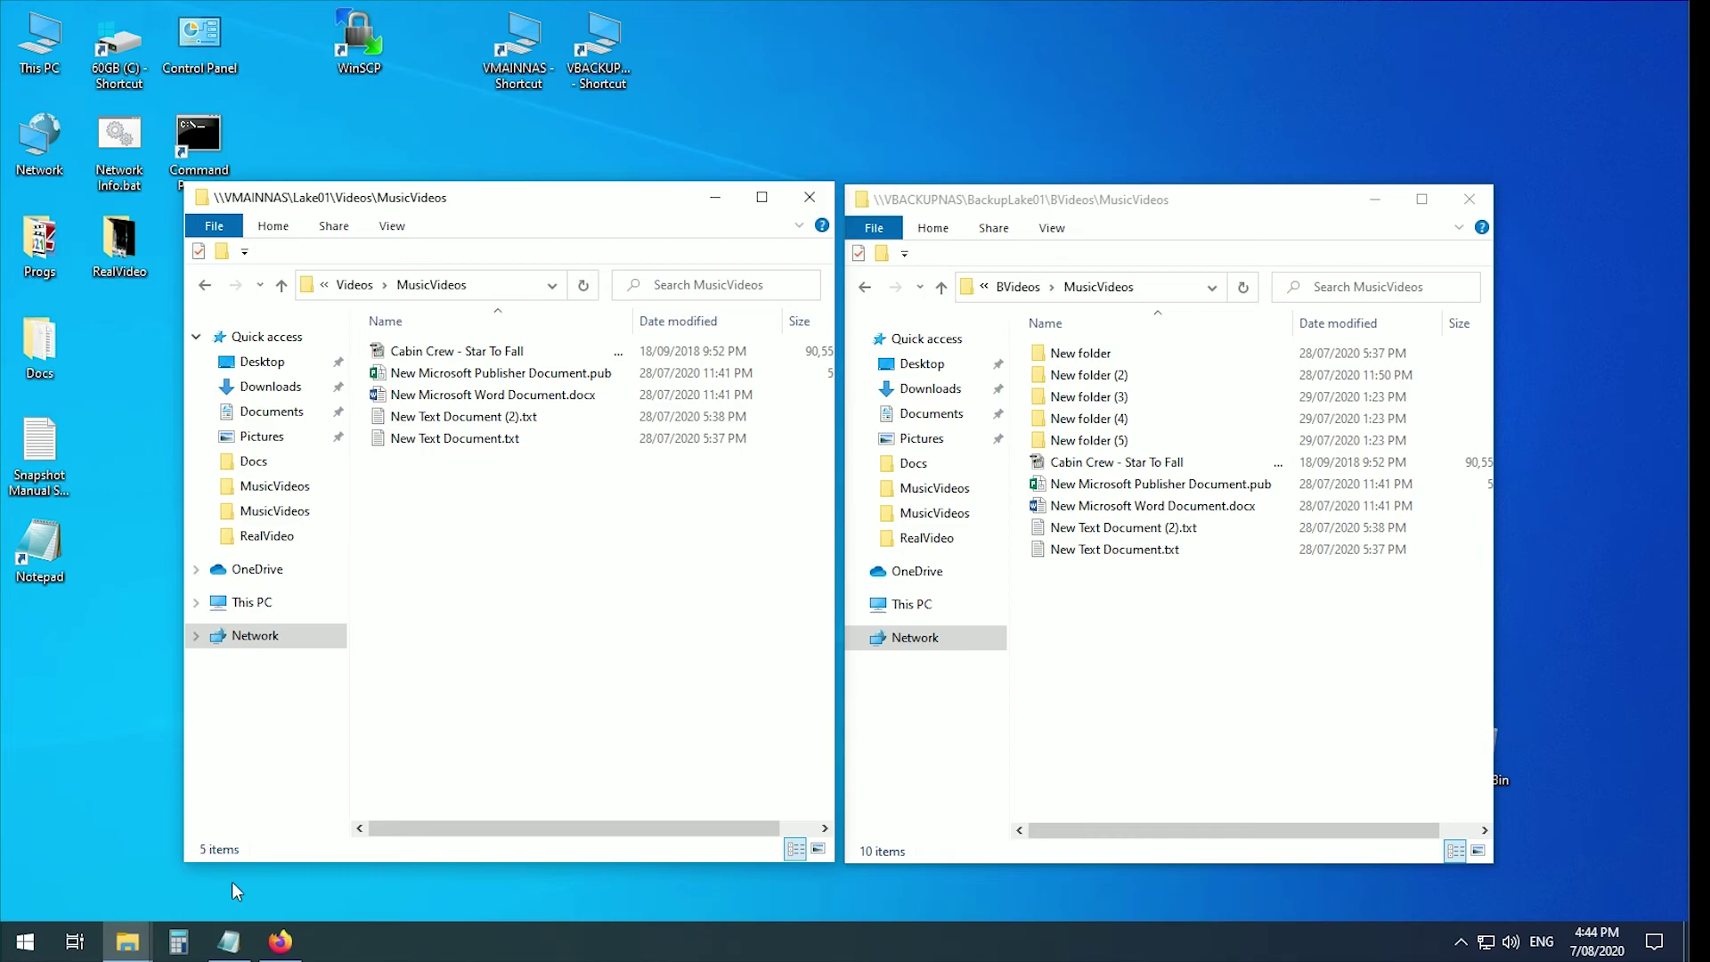
{"action": "mouse_move", "coordinate": [285, 935]}
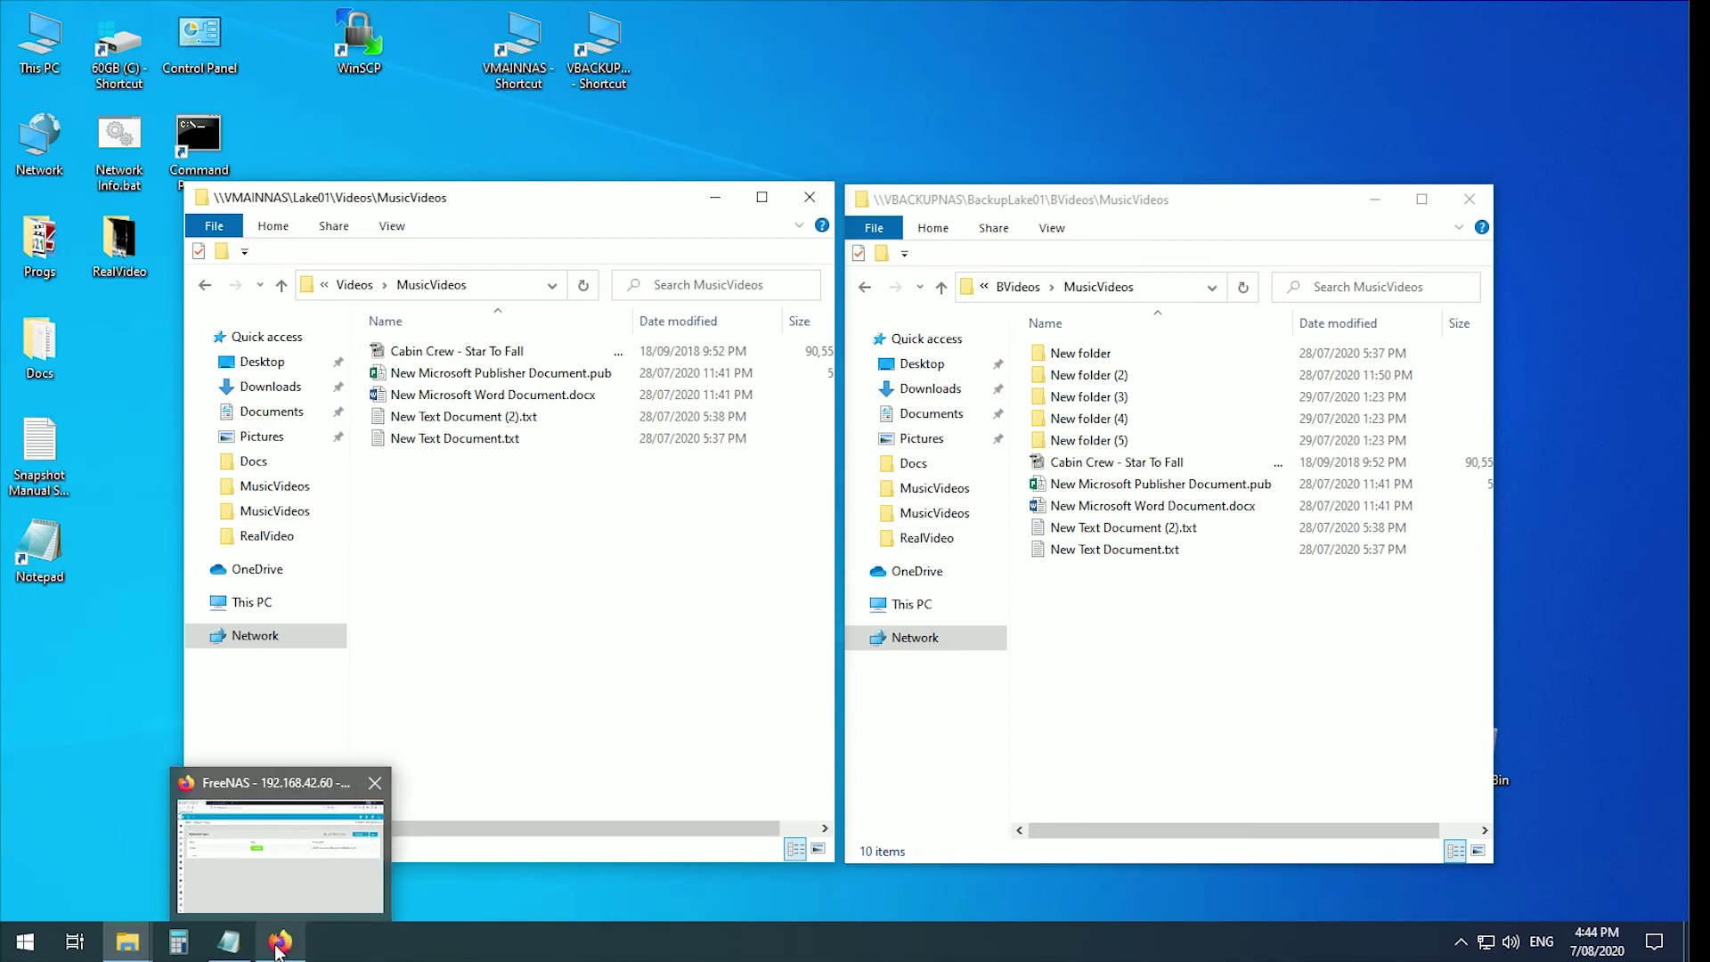
Back in FreeNAS, take another recursive Lake01/Videos snapshot, manual-2020-08-07_16-45.
{"action": "left_click", "coordinate": [277, 949]}
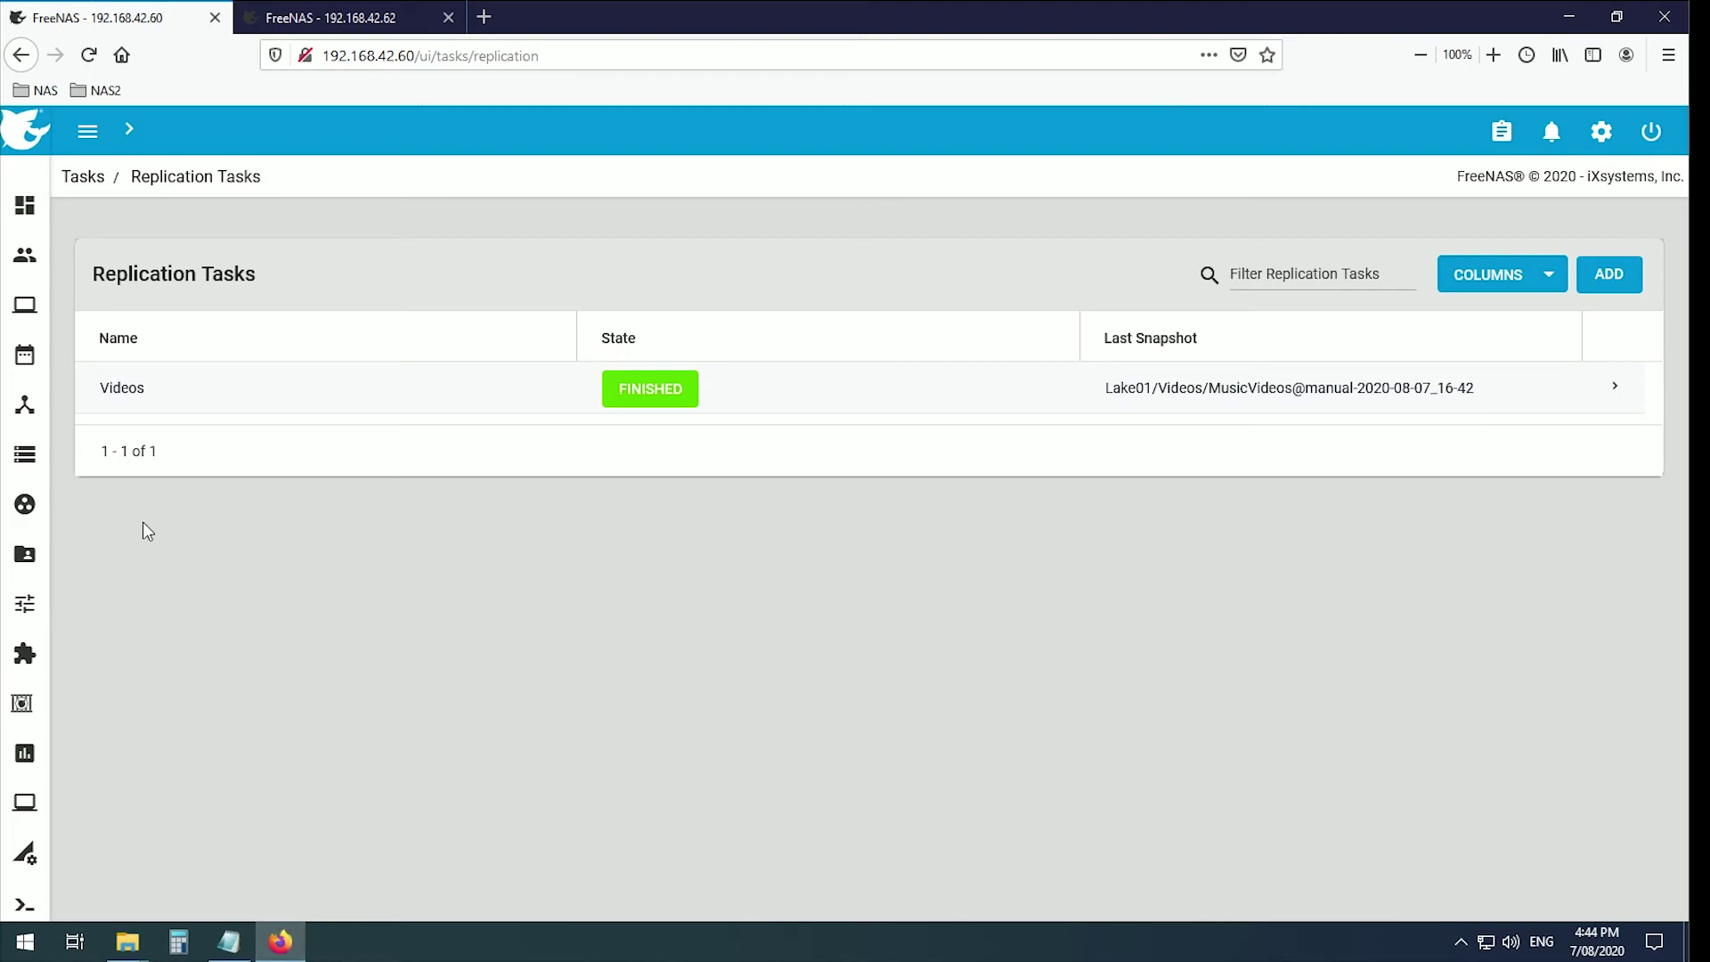
{"action": "mouse_move", "coordinate": [25, 456]}
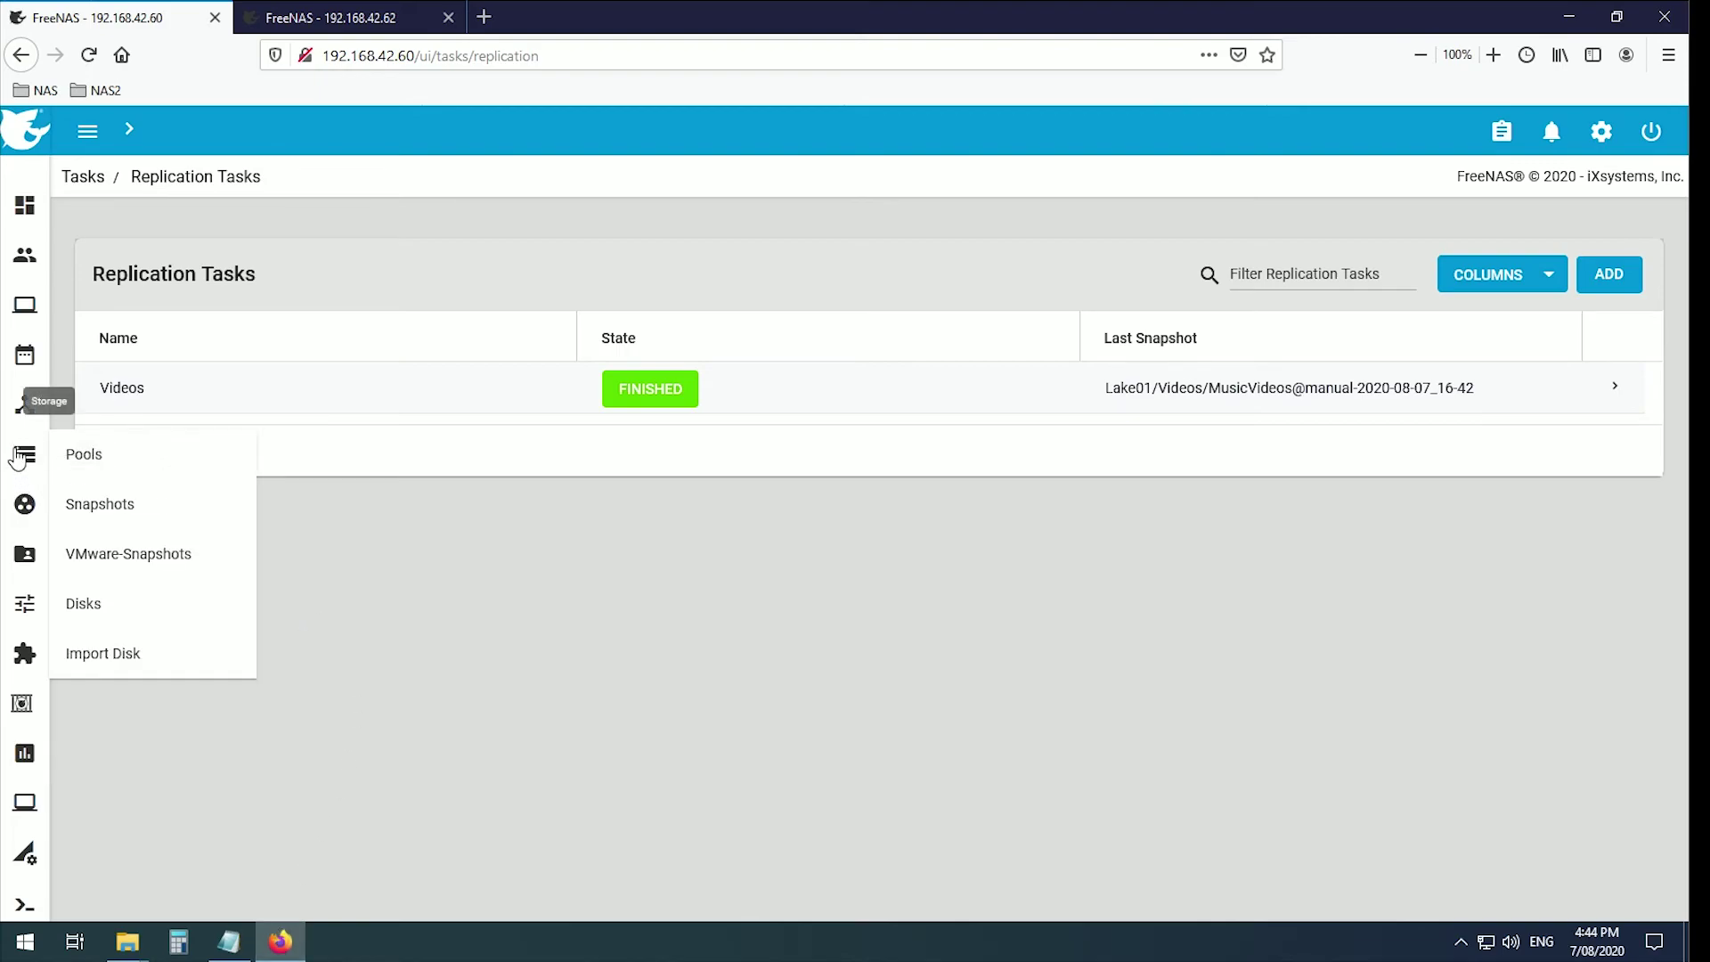
{"action": "left_click", "coordinate": [73, 459]}
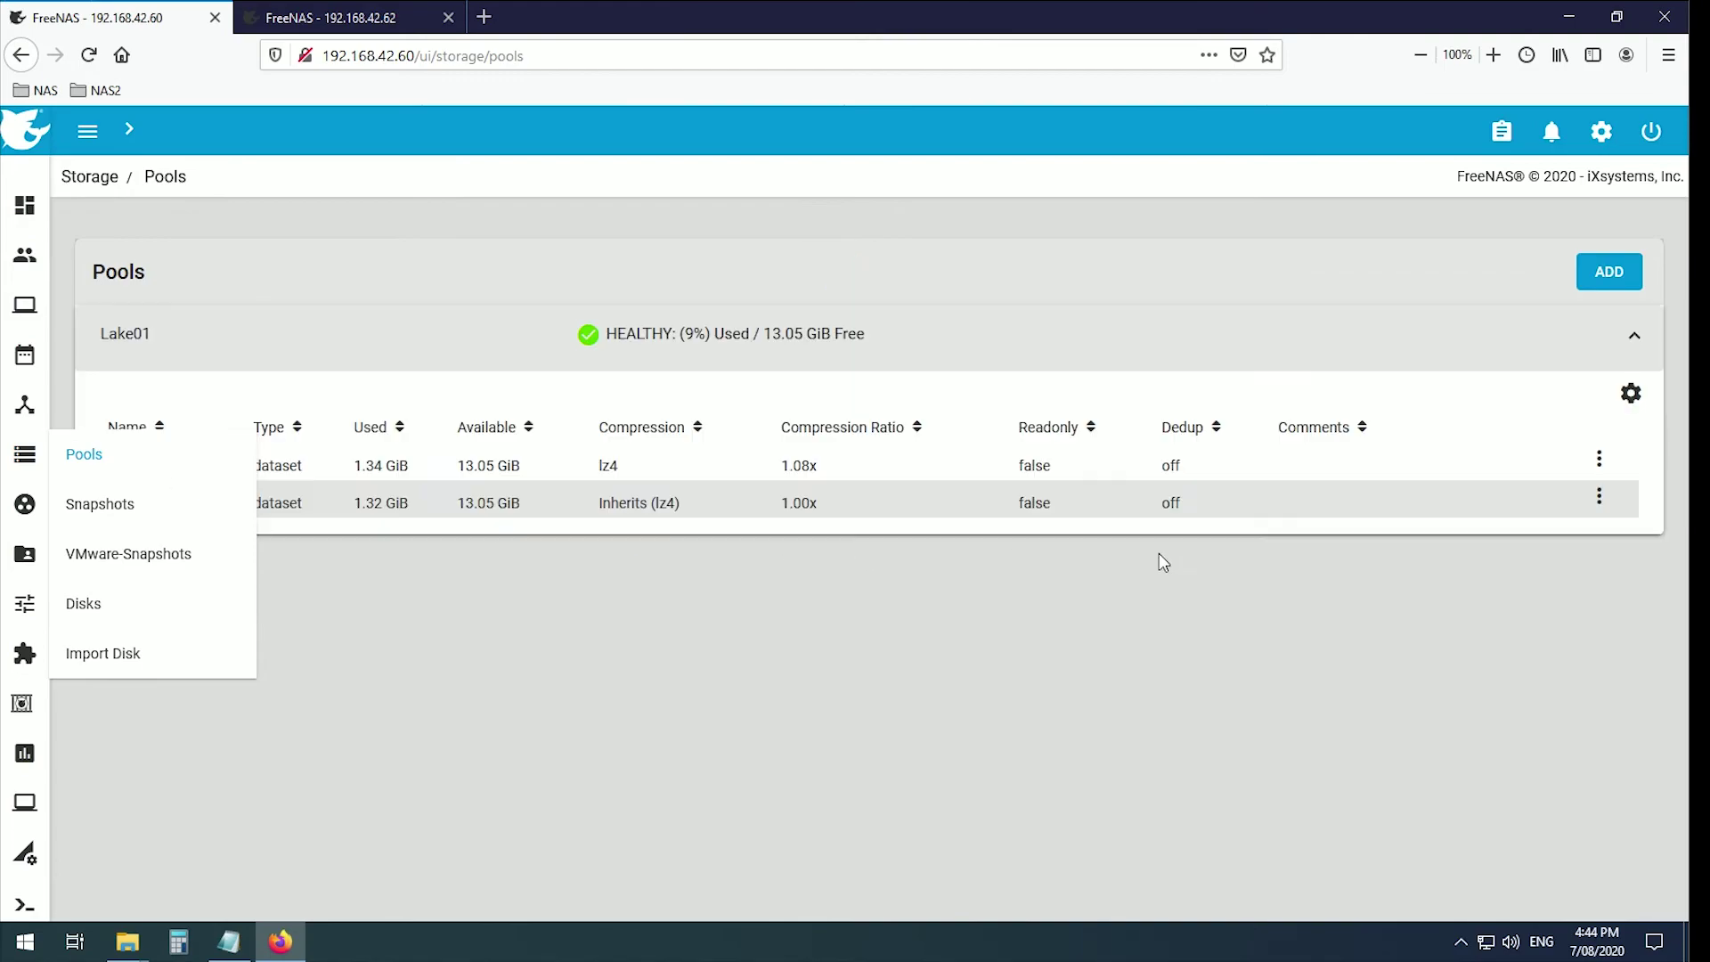
{"action": "left_click", "coordinate": [1600, 497]}
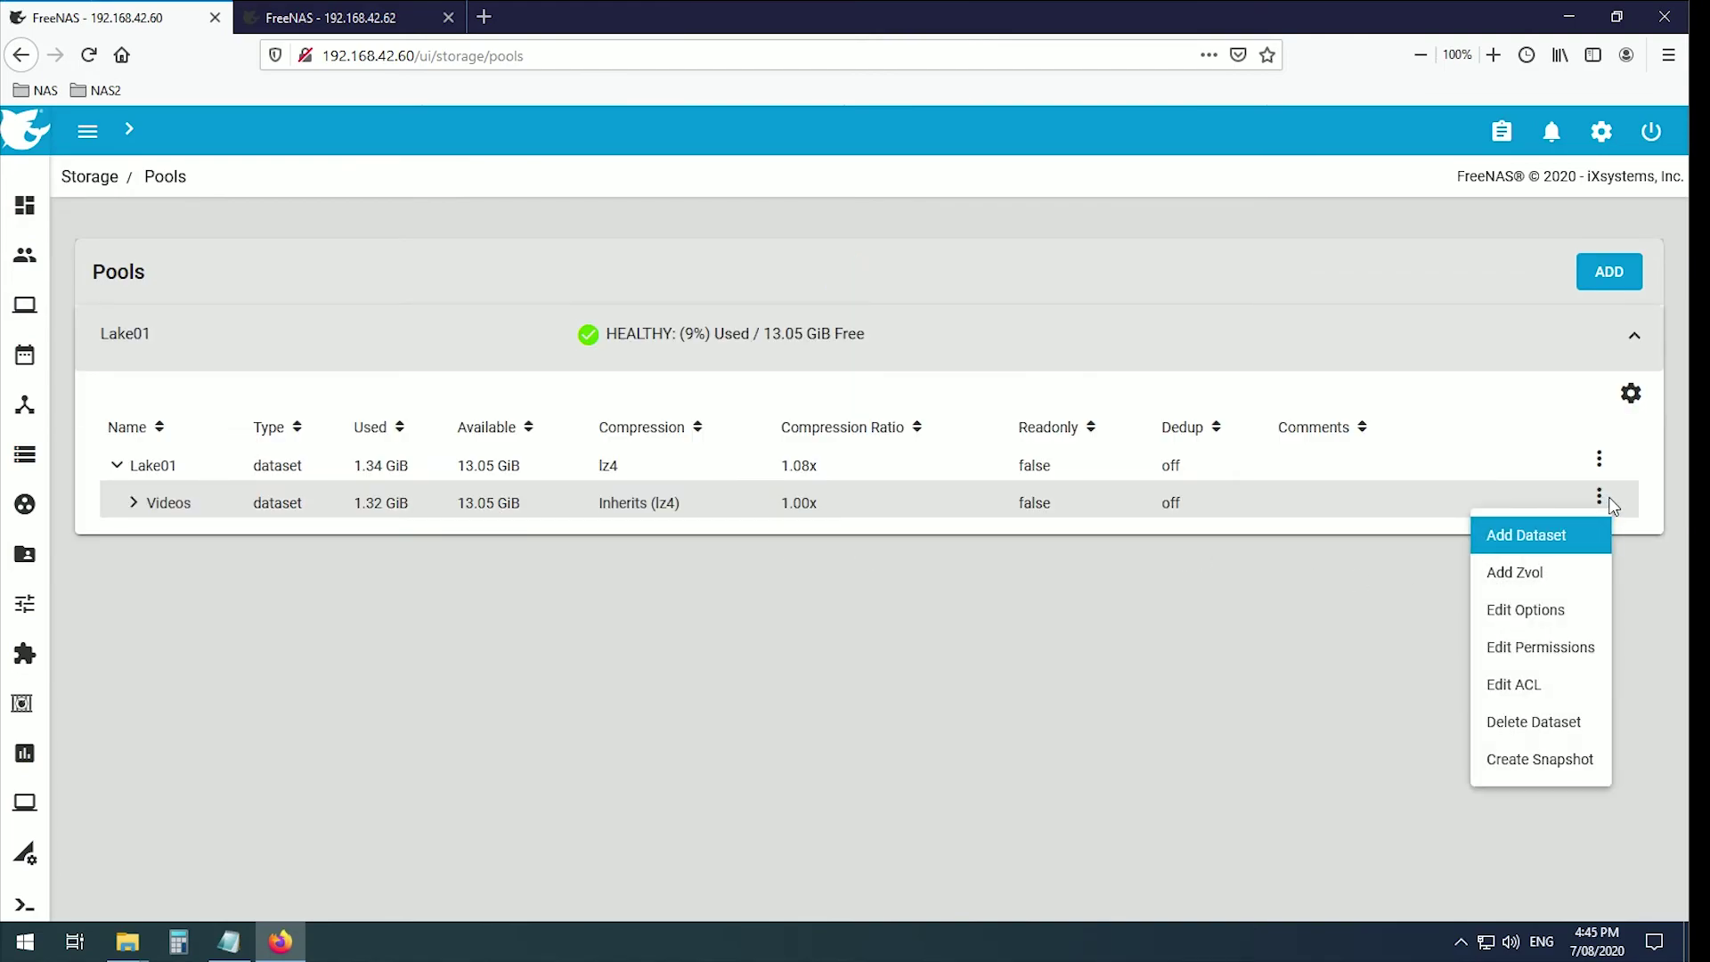
{"action": "left_click", "coordinate": [1526, 757]}
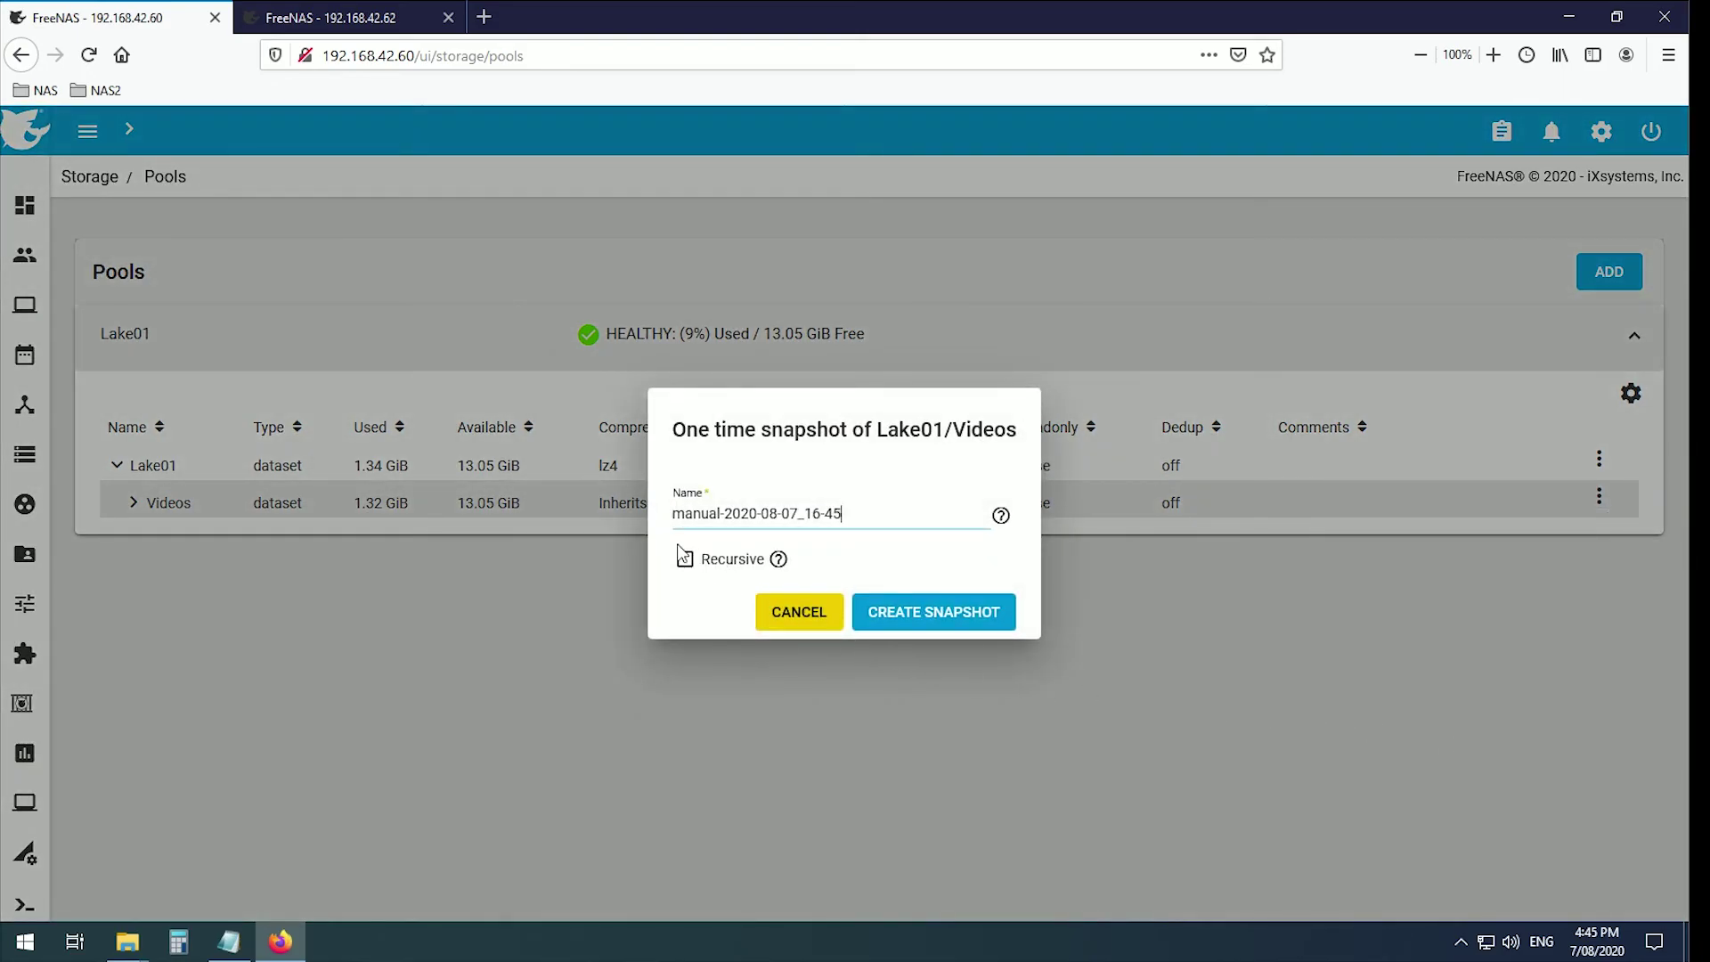
{"action": "left_click", "coordinate": [684, 558]}
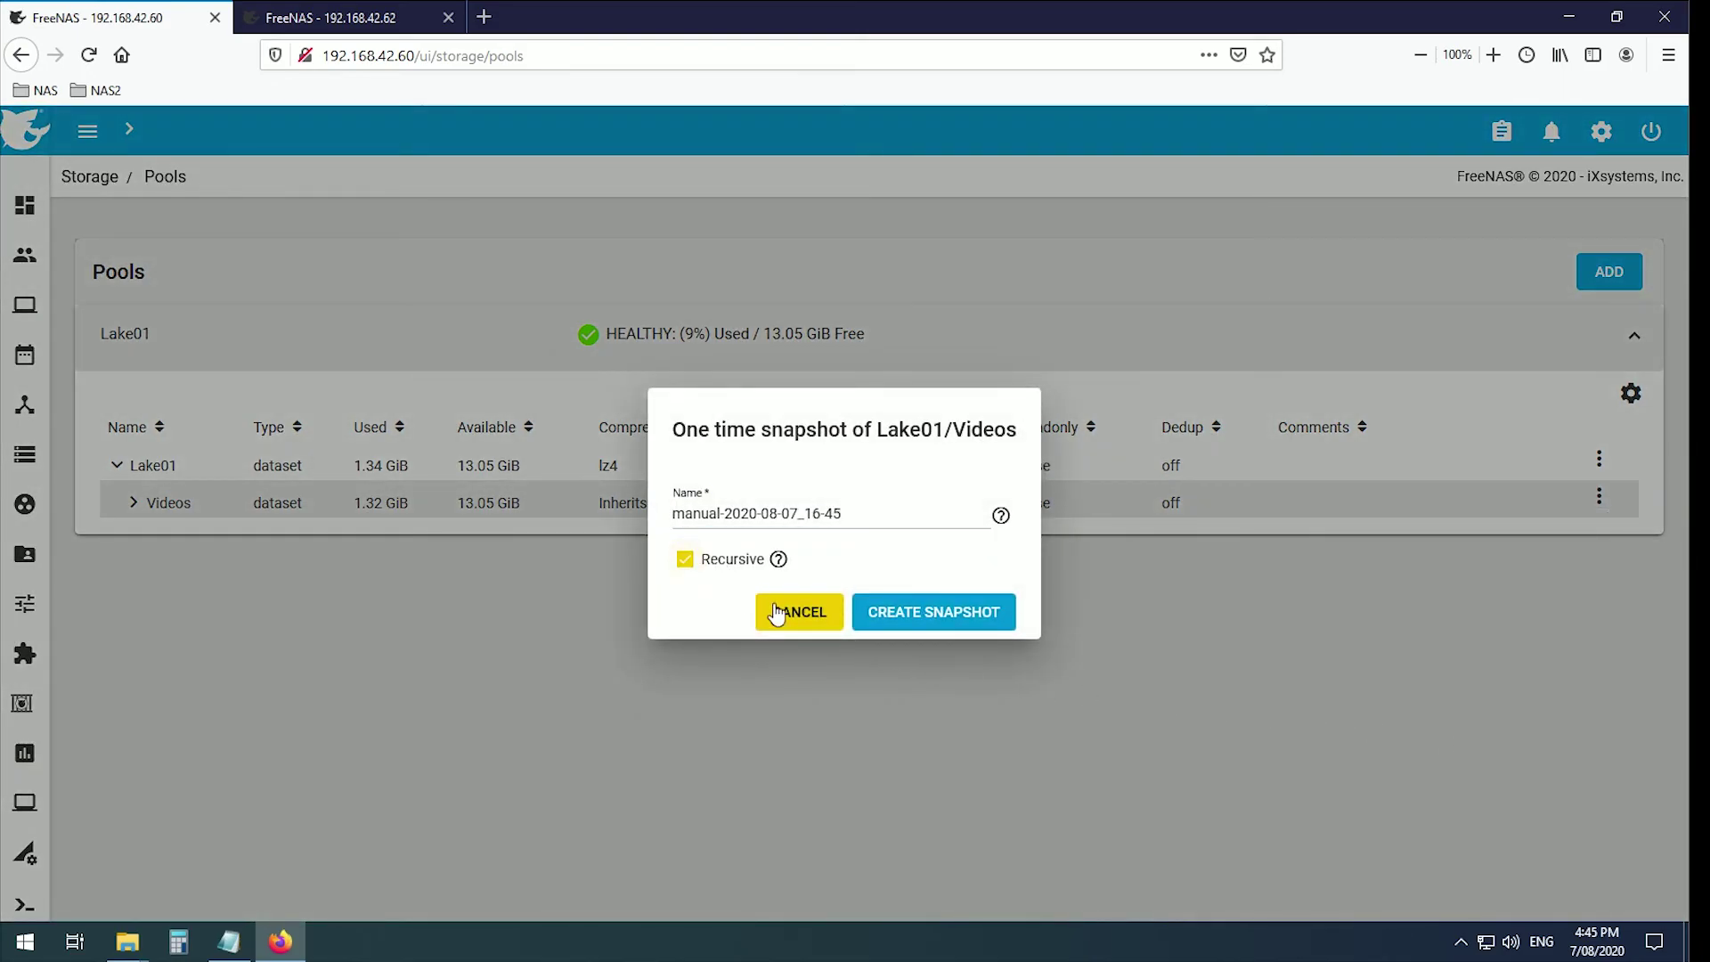
{"action": "left_click", "coordinate": [913, 616]}
{"action": "left_click", "coordinate": [1024, 618]}
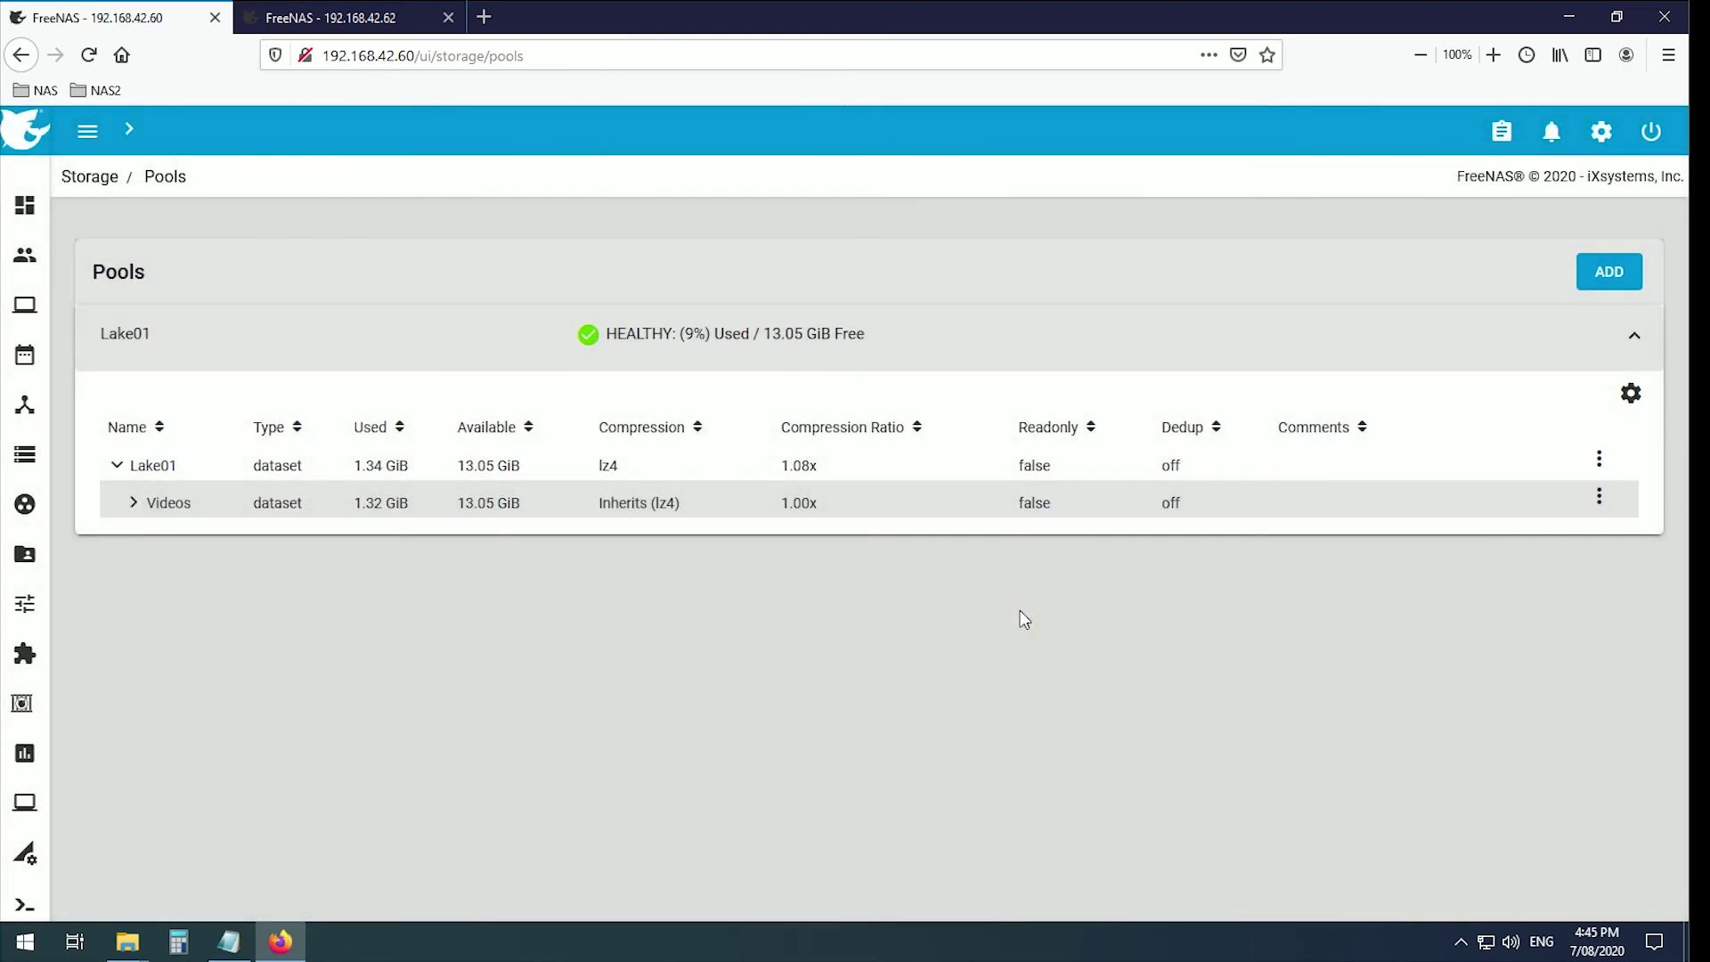
{"action": "mouse_move", "coordinate": [32, 454]}
Run the Videos replication task now so it sends manual-2020-08-07_16-45 to the backup.
{"action": "mouse_move", "coordinate": [27, 357]}
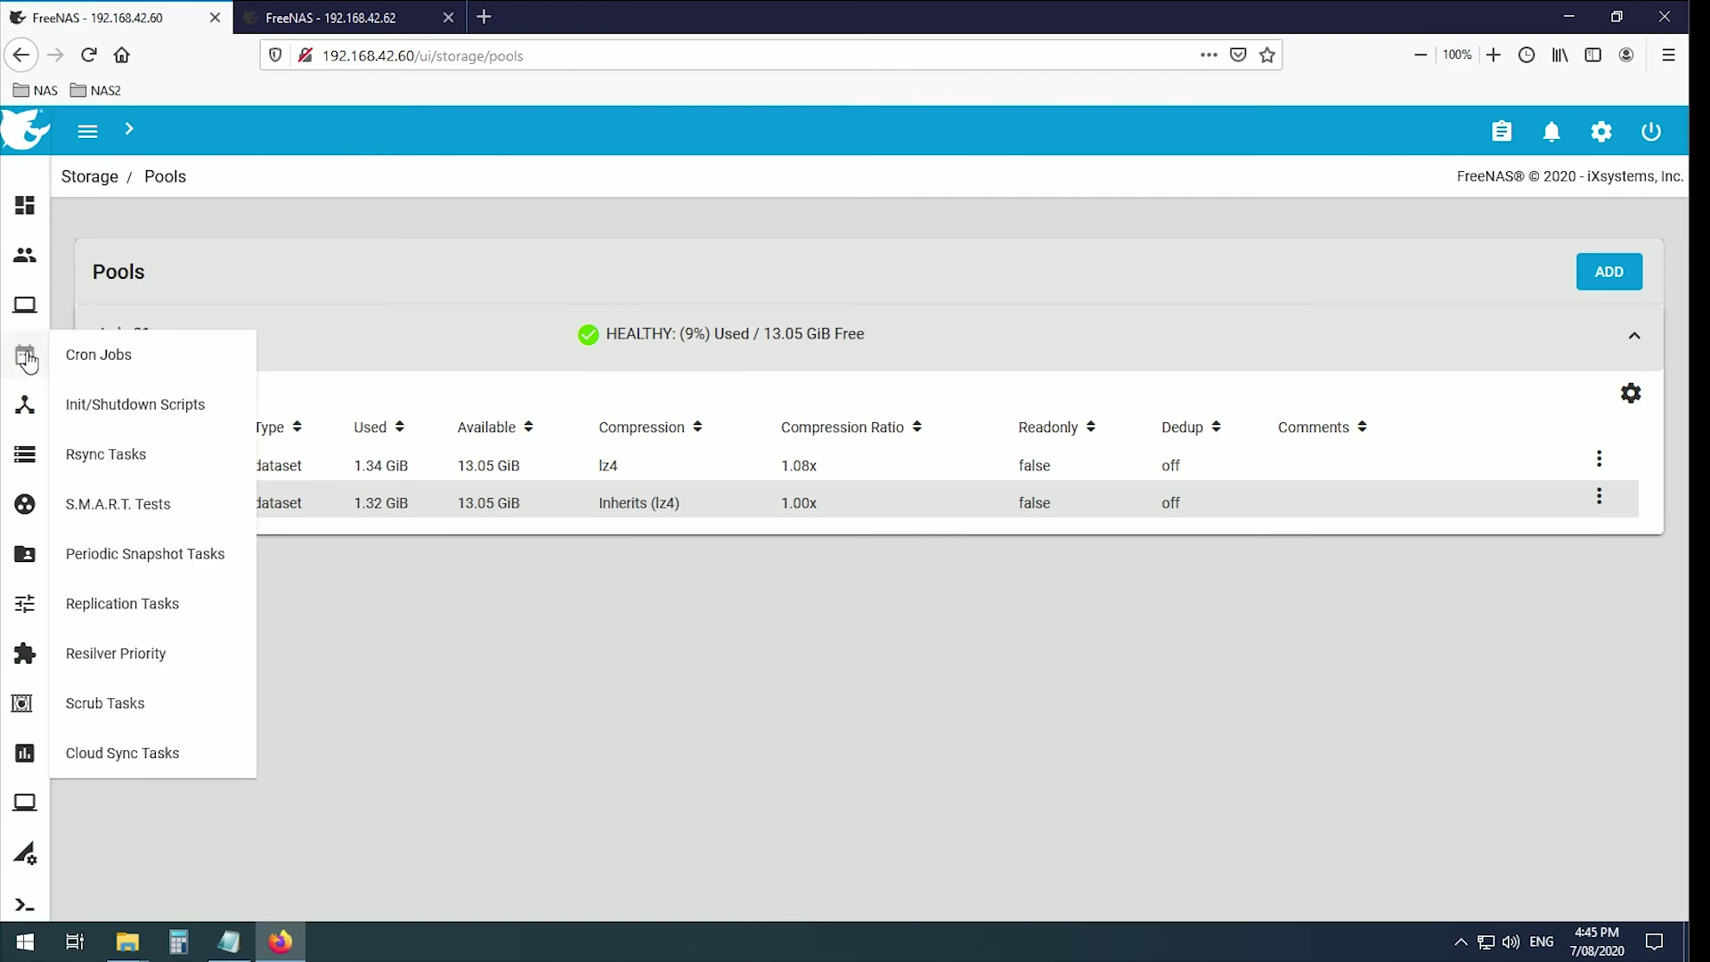
{"action": "left_click", "coordinate": [123, 609]}
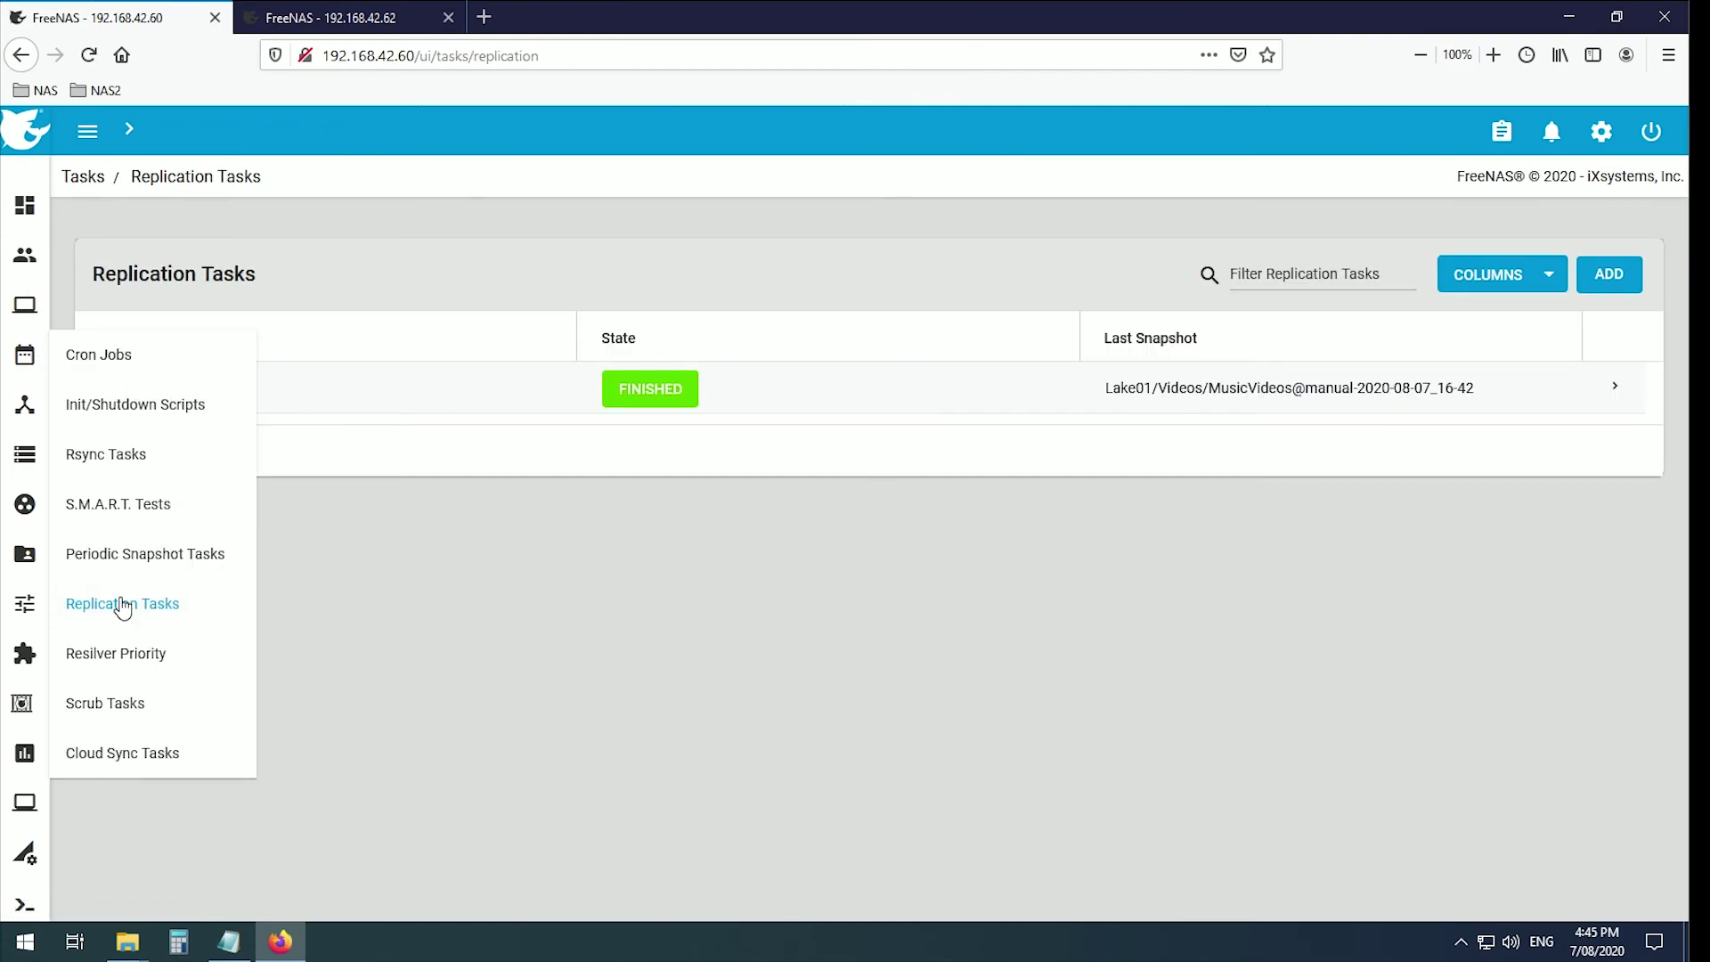
{"action": "left_click", "coordinate": [1612, 392]}
{"action": "left_click", "coordinate": [173, 668]}
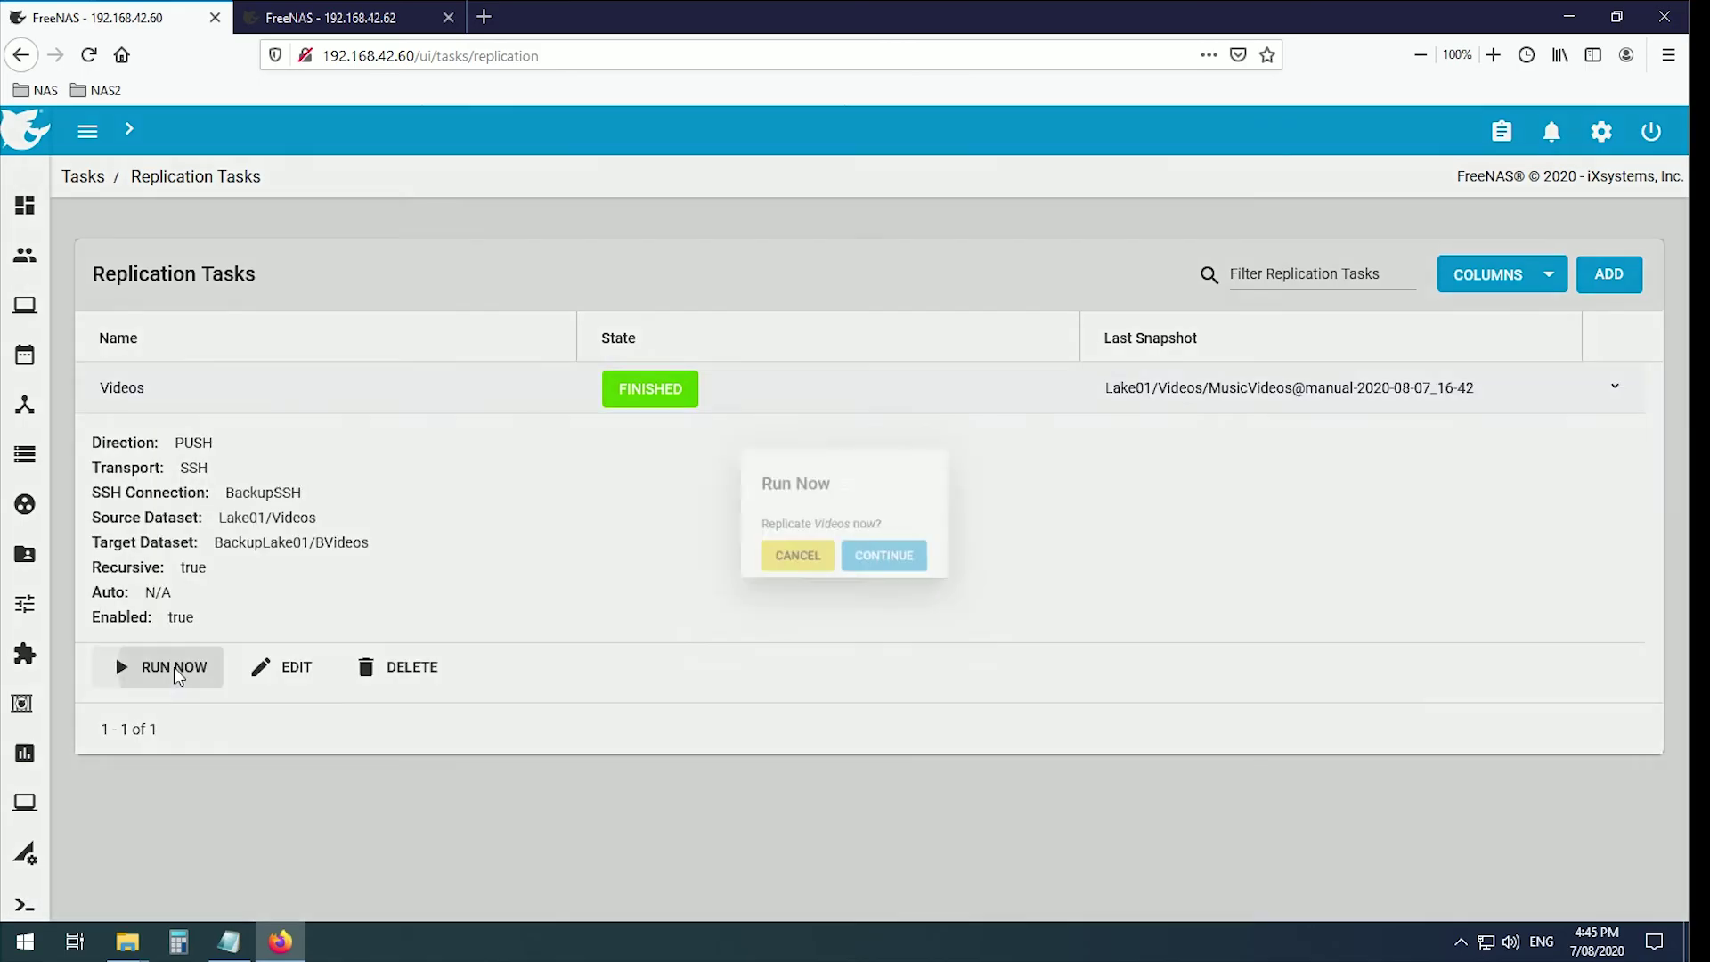
{"action": "left_click", "coordinate": [904, 567]}
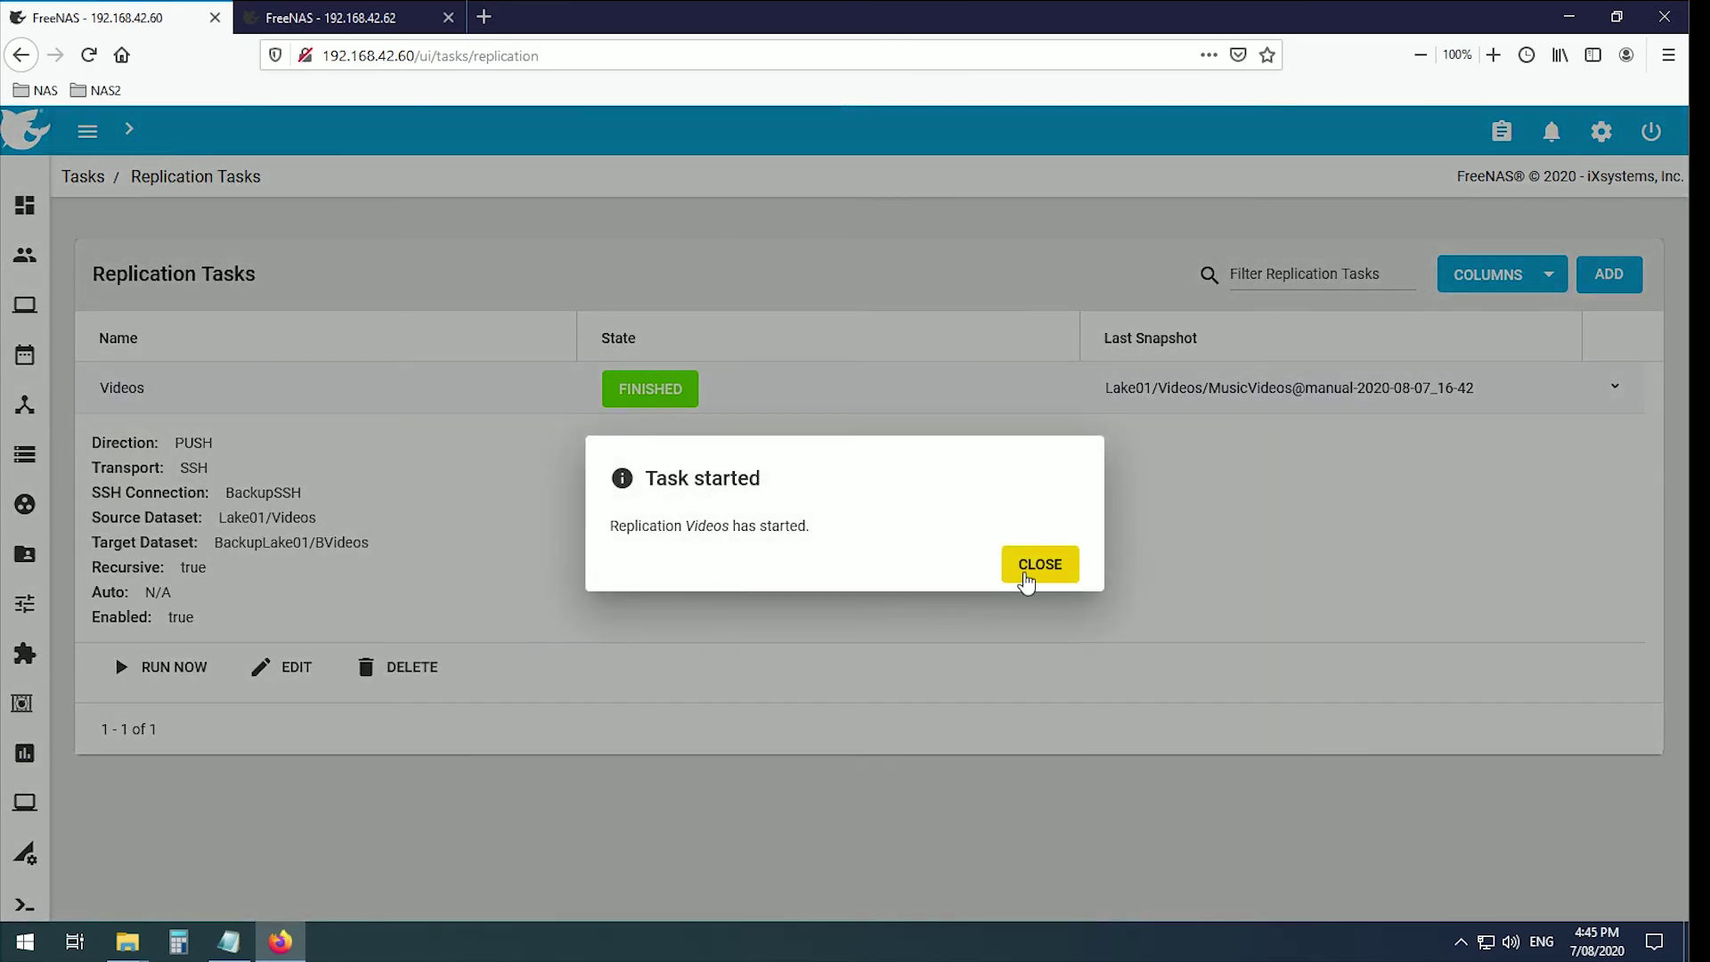
{"action": "left_click", "coordinate": [1027, 579]}
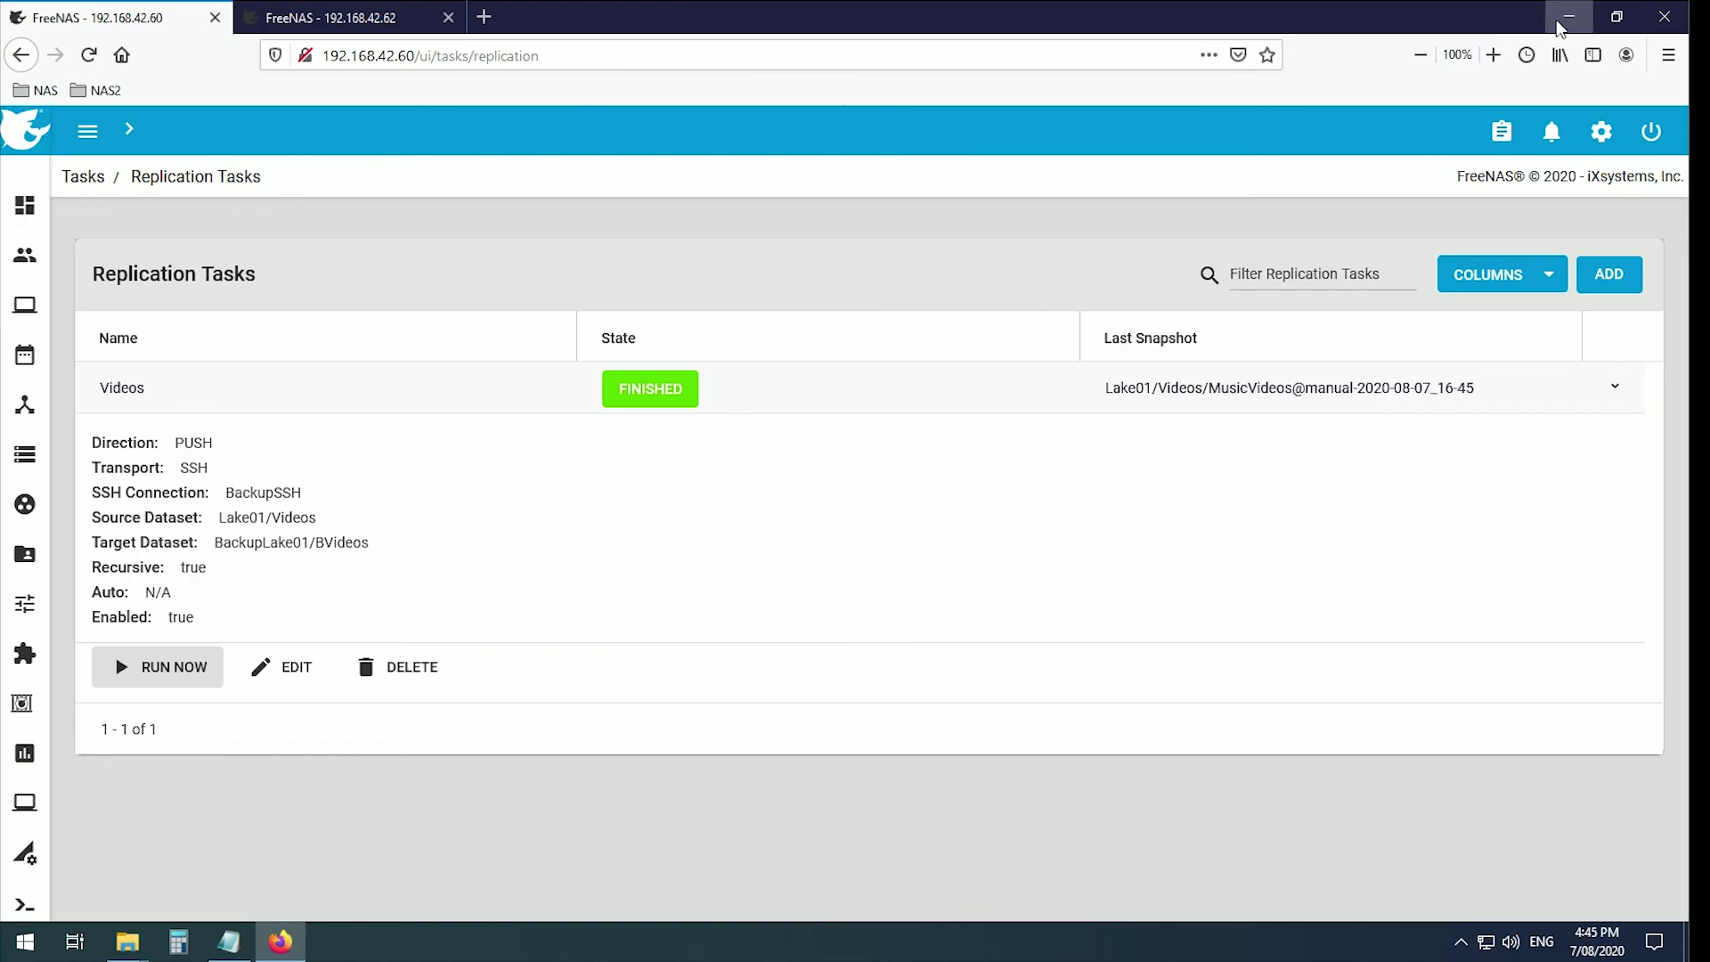
Hide Firefox and refresh the backup MusicVideos folder, now down to 5 items.
{"action": "left_click", "coordinate": [1570, 16]}
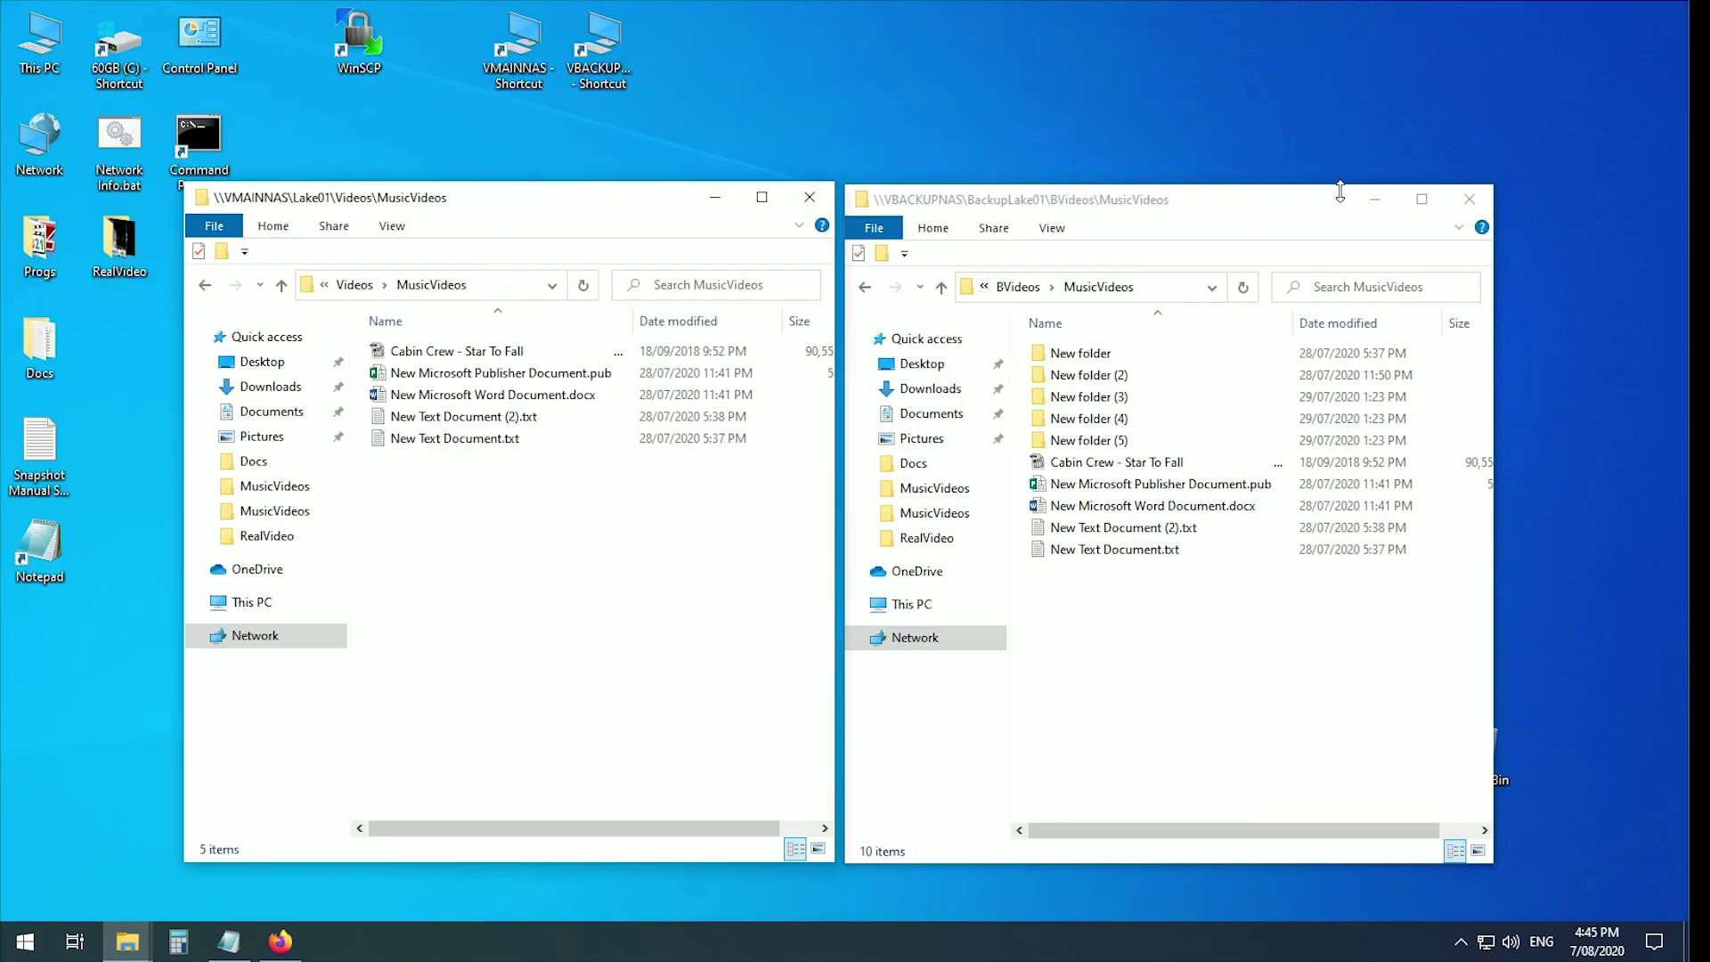
{"action": "left_click", "coordinate": [1249, 287]}
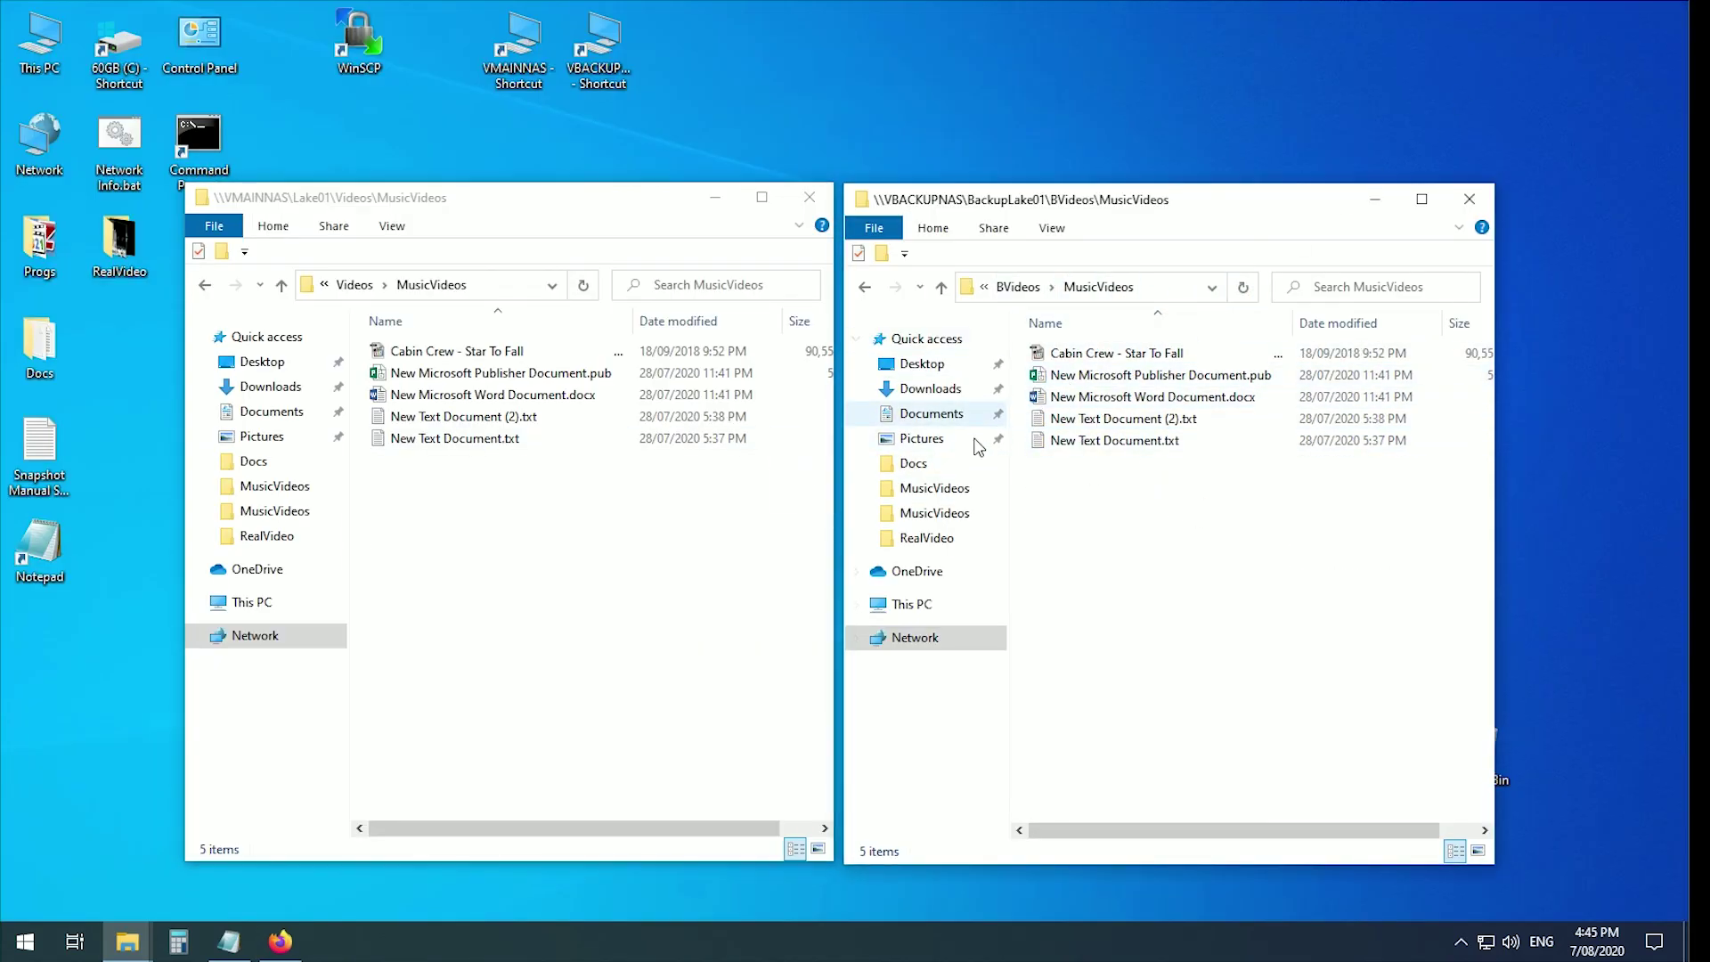